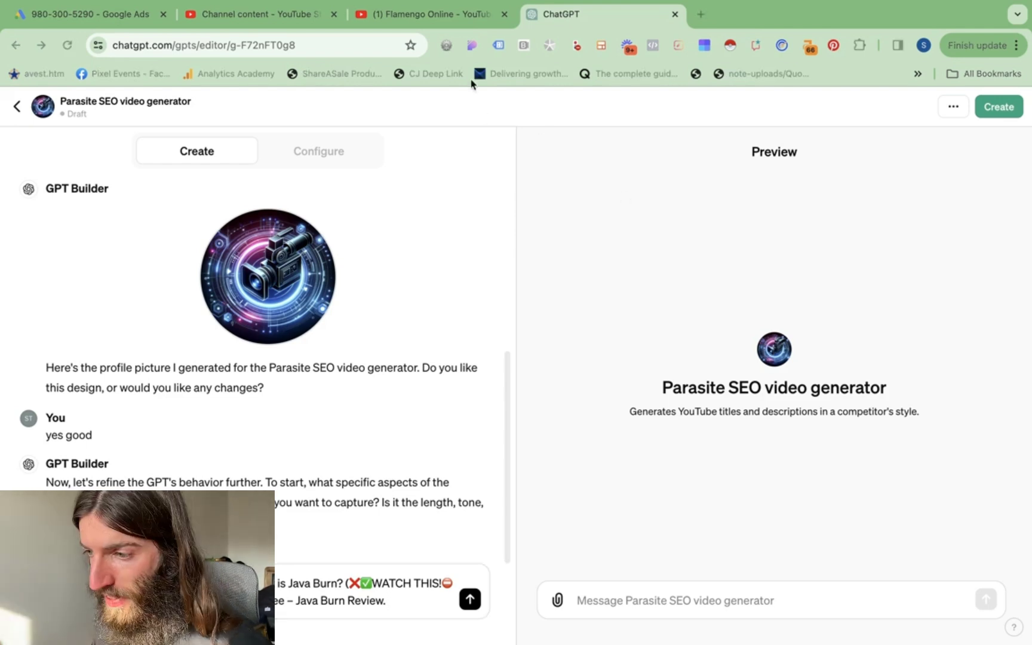
# - Switch from the ChatGPT editor to the '(1) Flamengo Online - YouTube' tab
pyautogui.click(434, 20)
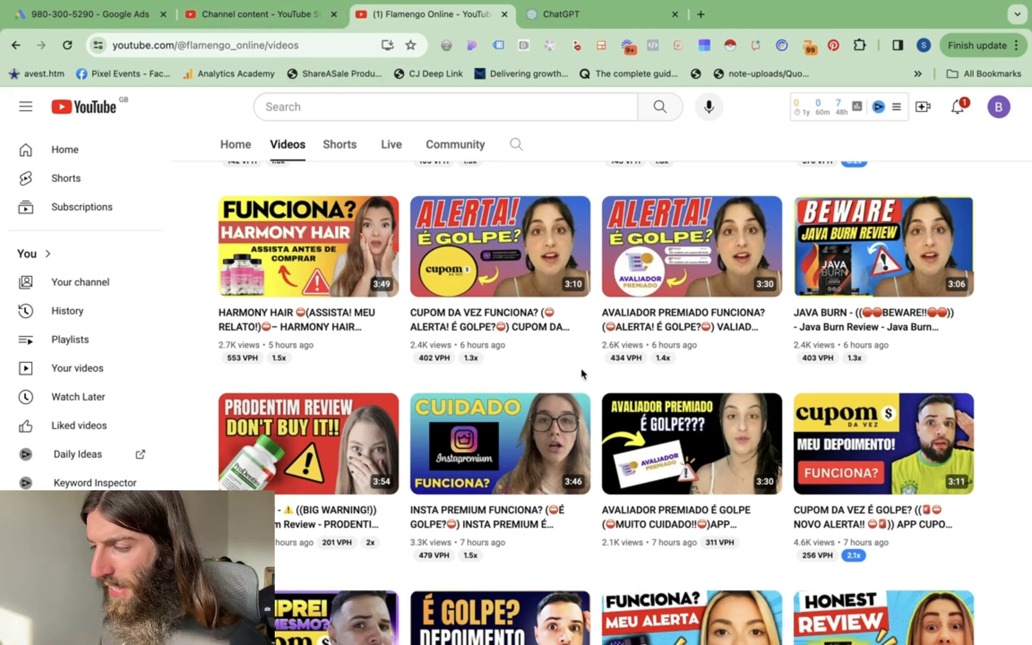
# - Scroll the Flamengo Online Videos grid and open the newest NEOTONICS REVIEW video in a new tab
pyautogui.scroll(3, 582, 373)
pyautogui.scroll(6, 582, 374)
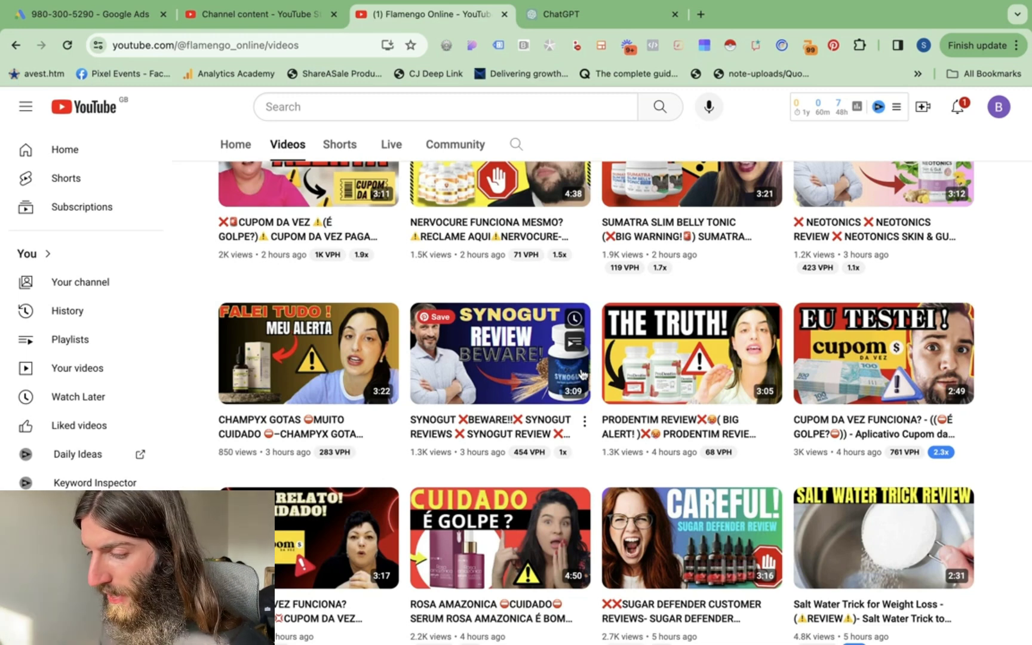
pyautogui.scroll(-5, 582, 375)
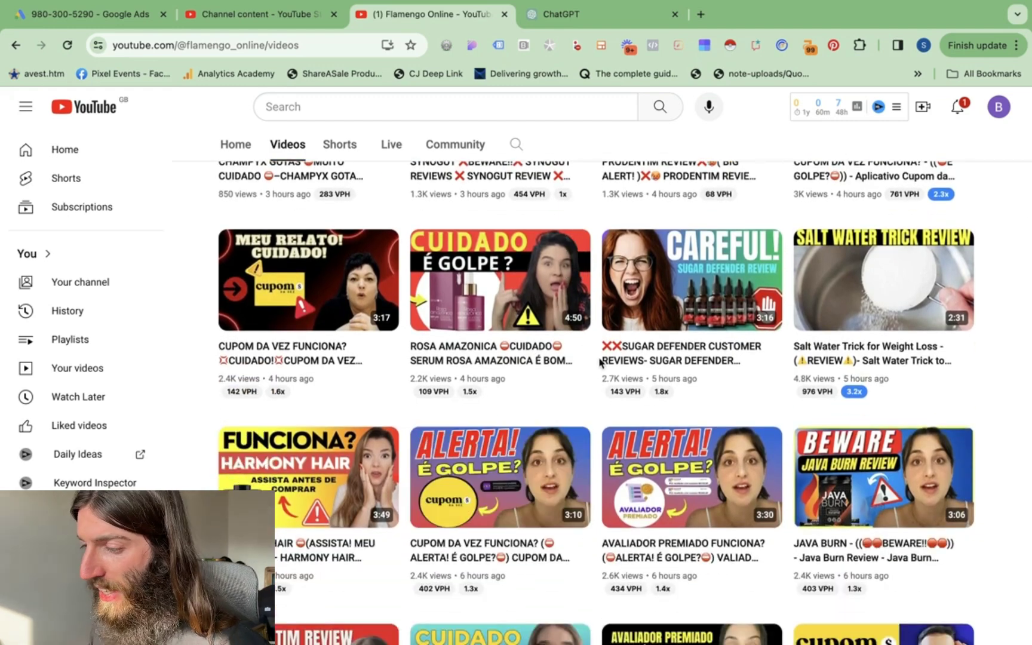
pyautogui.scroll(-3, 602, 361)
pyautogui.scroll(2, 599, 360)
pyautogui.scroll(10, 598, 356)
pyautogui.keyDown('super'); pyautogui.click(257, 369); pyautogui.keyUp('super')
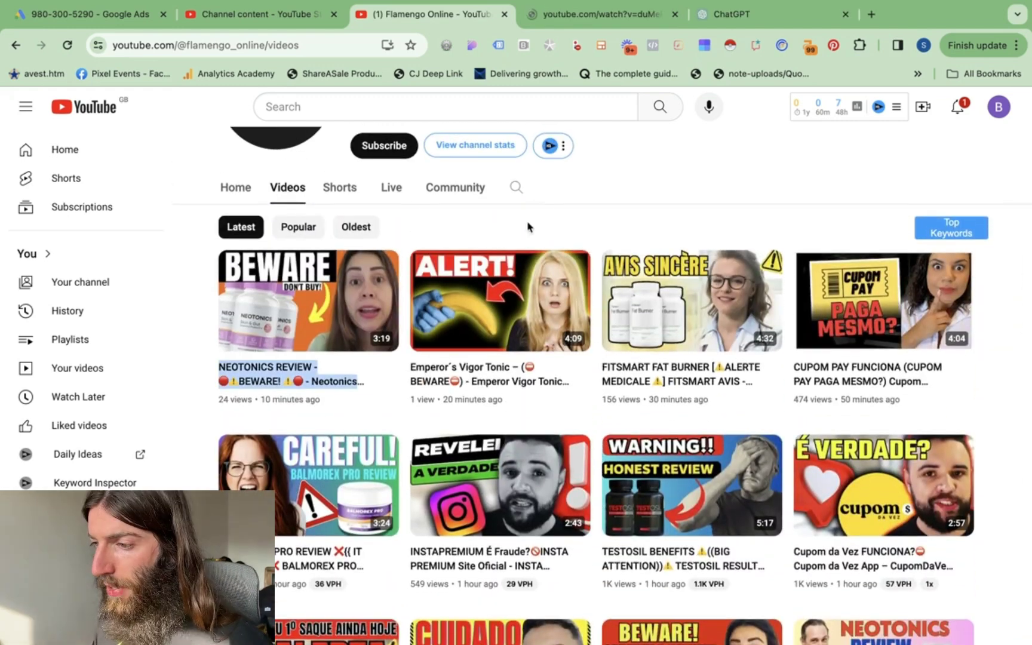
# - Read through the NEOTONICS REVIEW video's expanded description, then return to the ChatGPT GPT editor
pyautogui.click(567, 15)
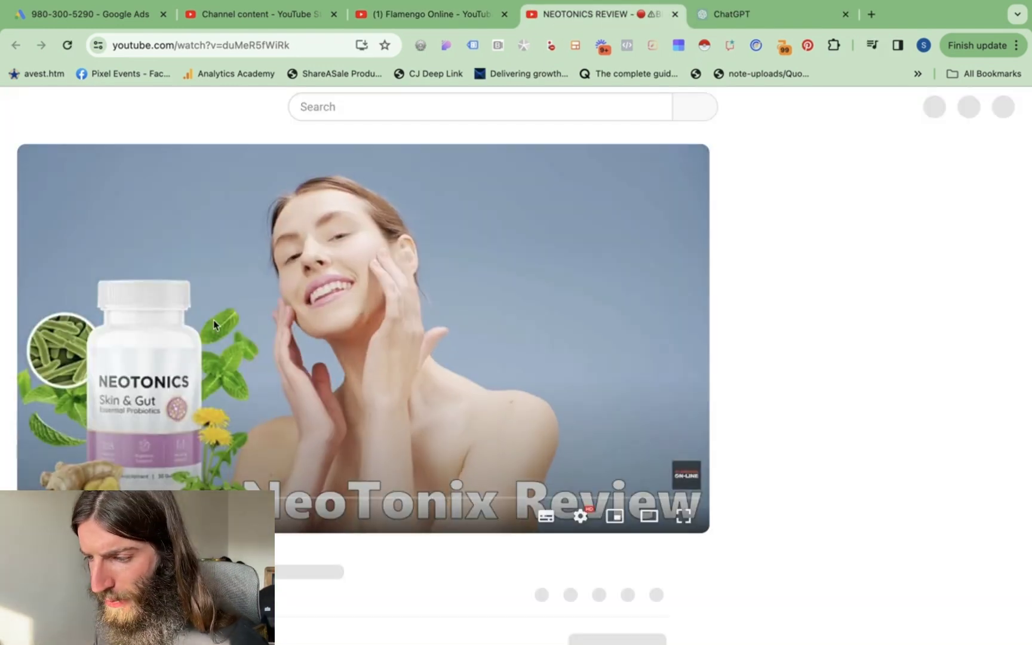
pyautogui.scroll(-5, 472, 351)
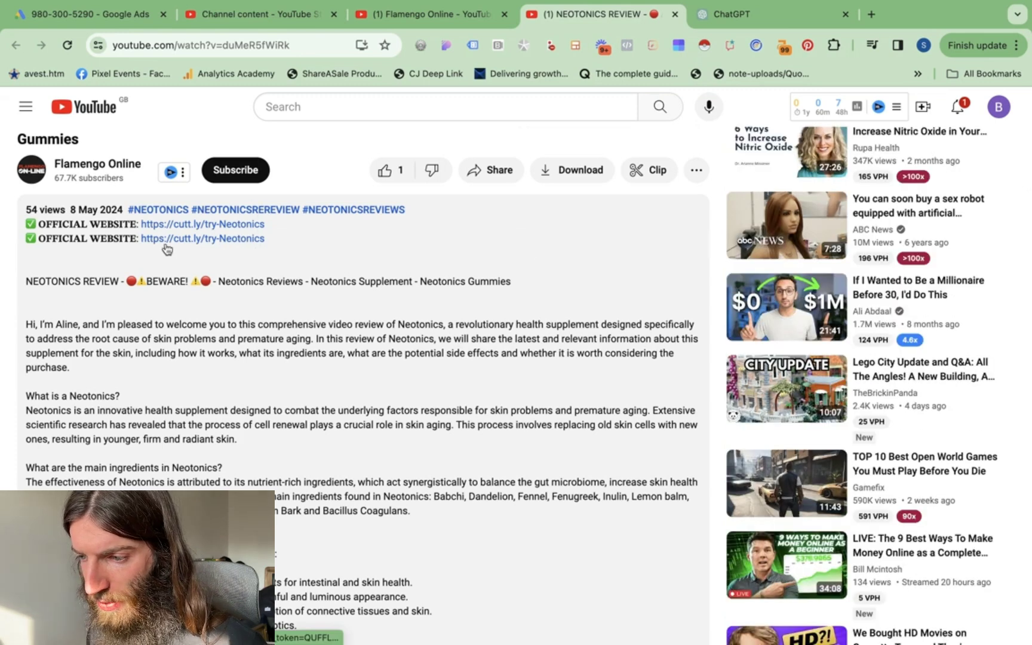
pyautogui.scroll(-1, 76, 287)
pyautogui.scroll(-1, 77, 287)
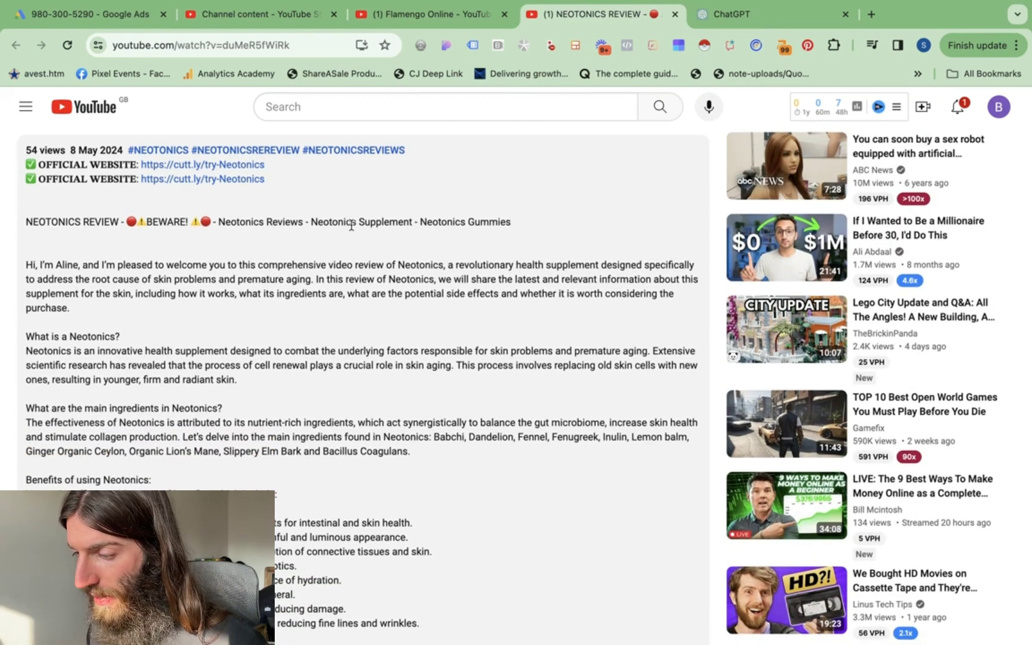
pyautogui.scroll(-10, 352, 226)
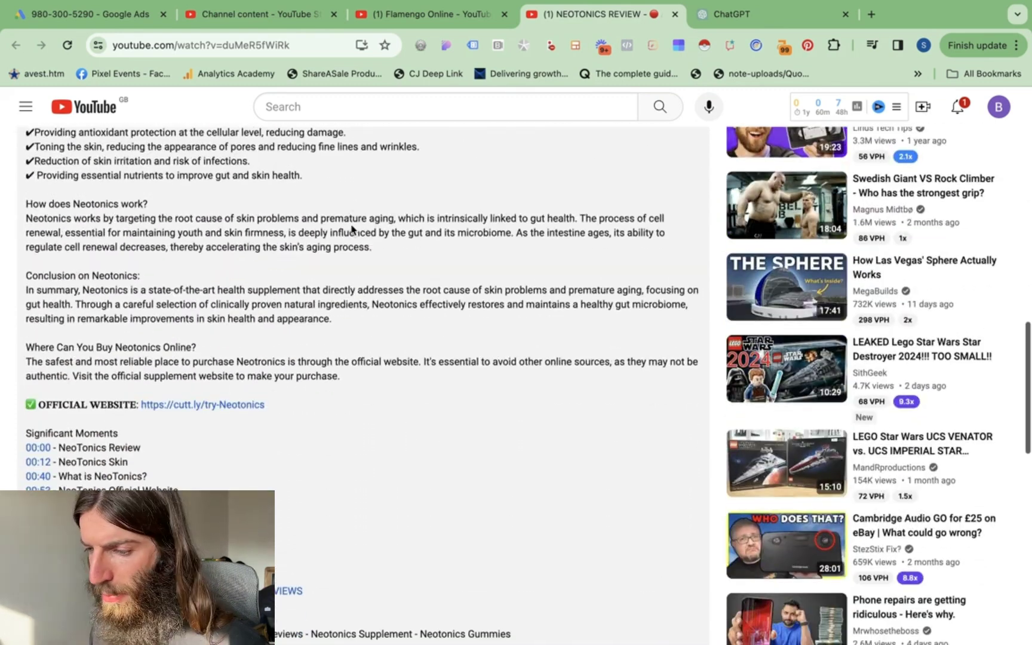
pyautogui.scroll(-3, 353, 229)
pyautogui.scroll(-2, 451, 358)
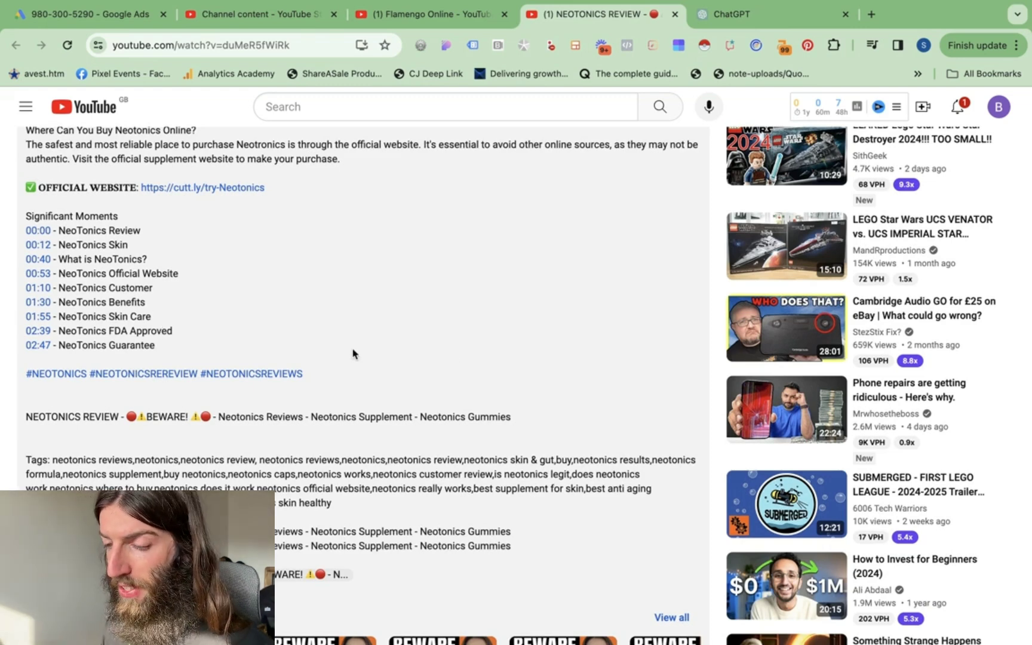
pyautogui.scroll(-2, 352, 353)
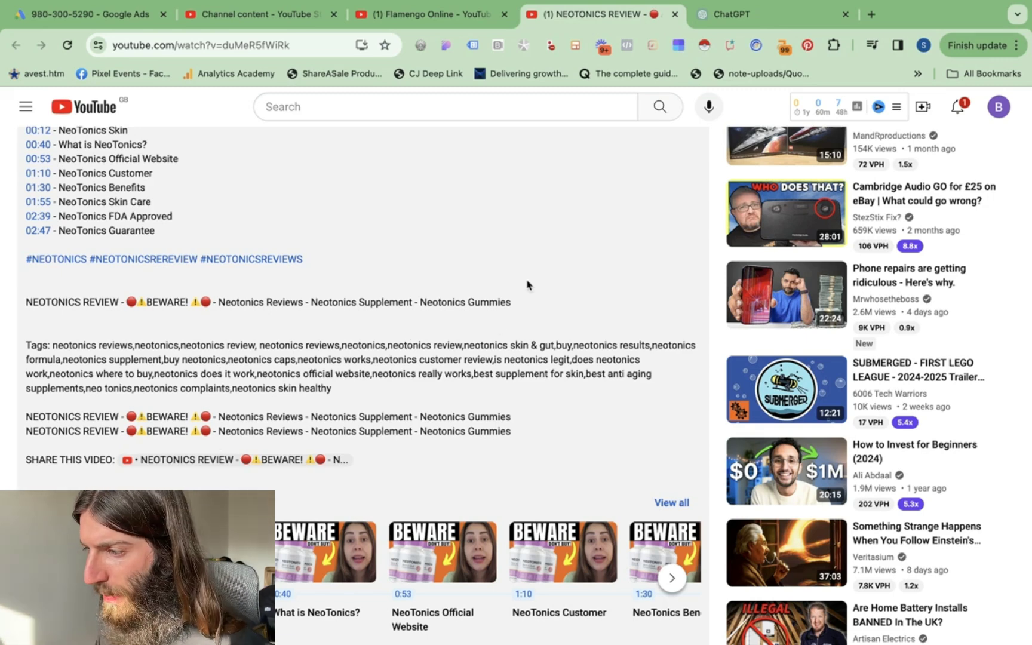
pyautogui.click(739, 17)
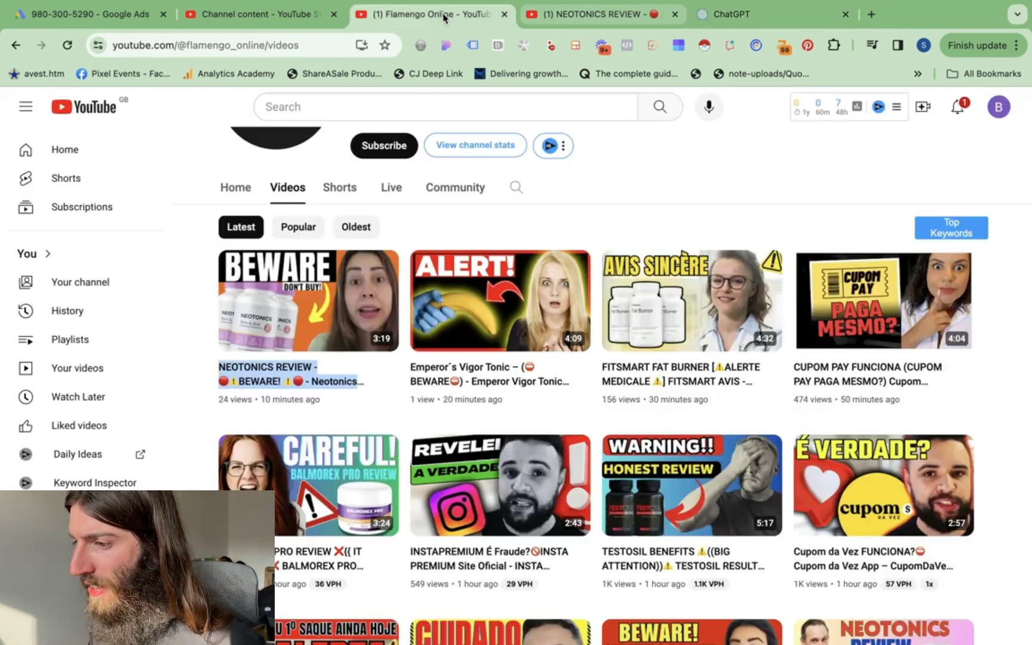
# - Go back to the '(1) Flamengo Online - YouTube' Videos page from ChatGPT
pyautogui.click(446, 15)
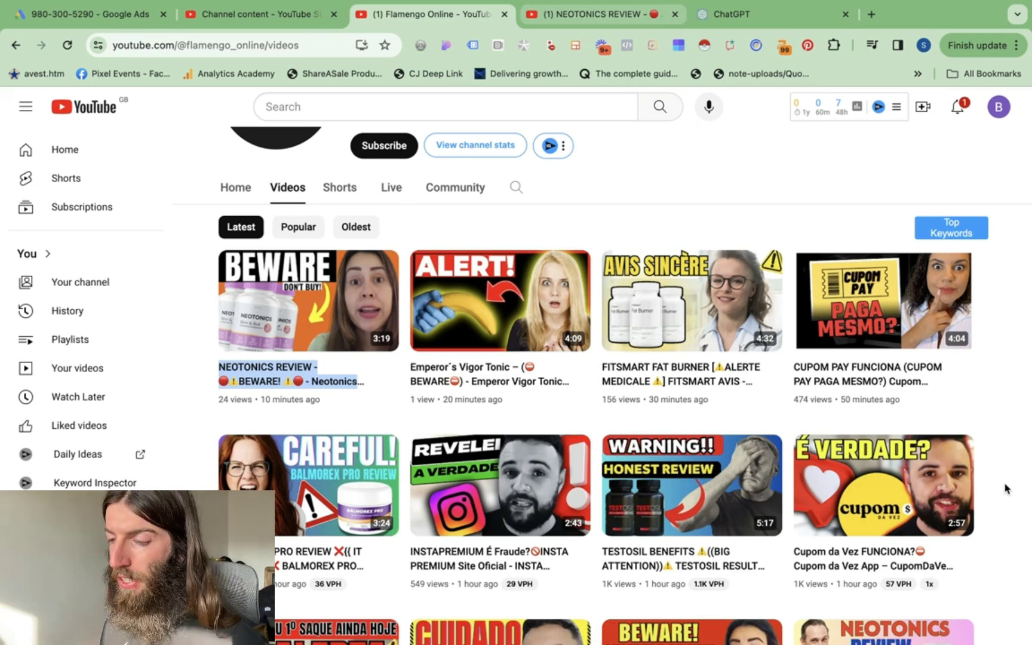
pyautogui.scroll(-1, 1006, 488)
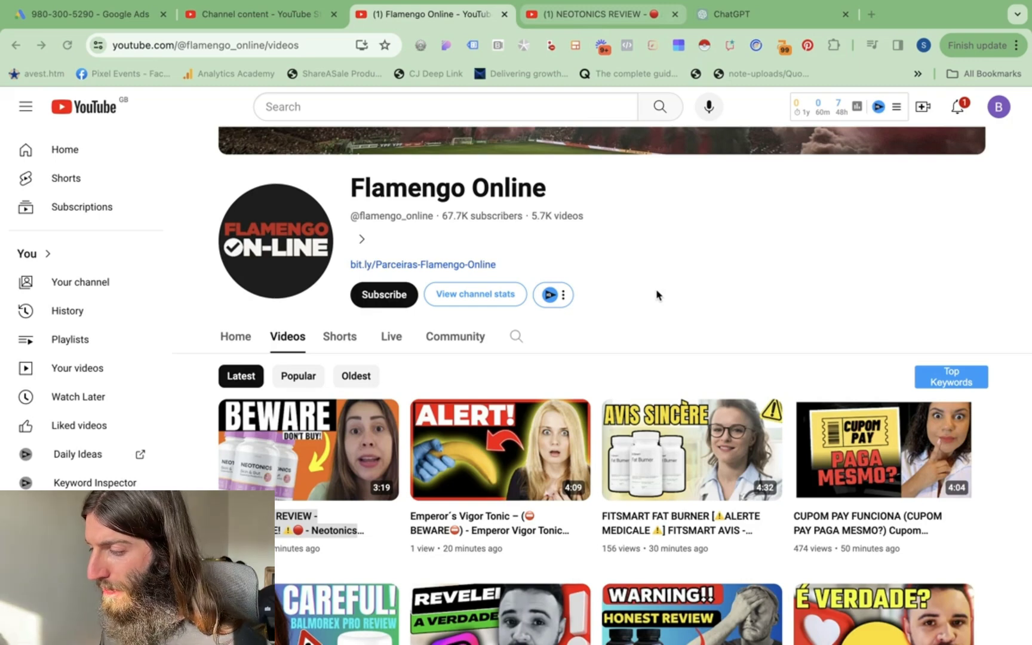
pyautogui.scroll(-20, 656, 289)
# - Run Instant Data Scraper on the channel's videos, capturing 22 rows, and start crawling further pages
pyautogui.scroll(20, 656, 288)
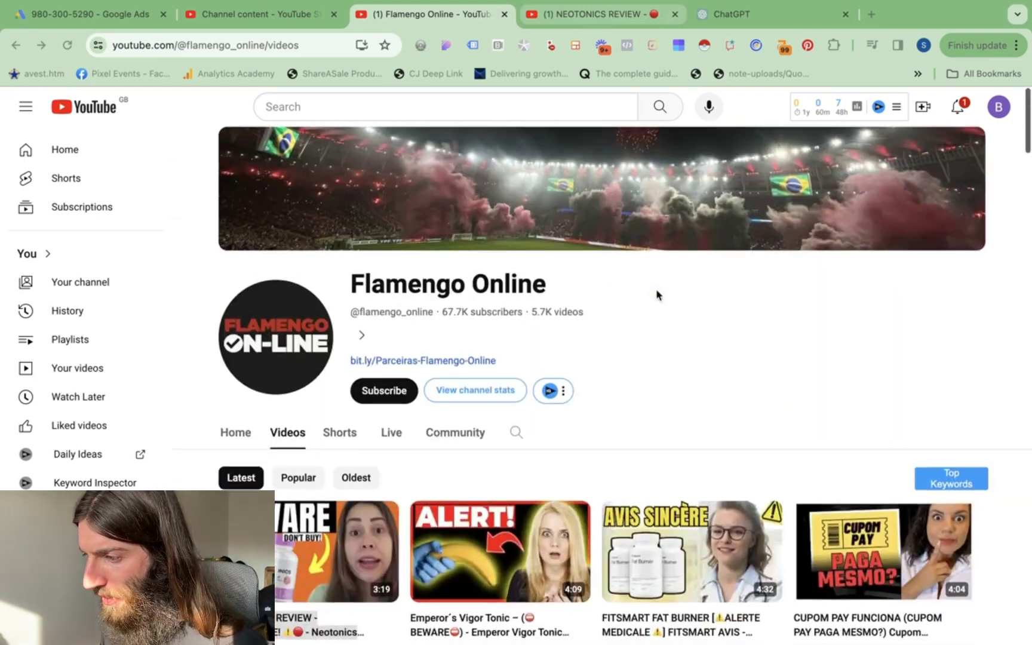
pyautogui.click(705, 45)
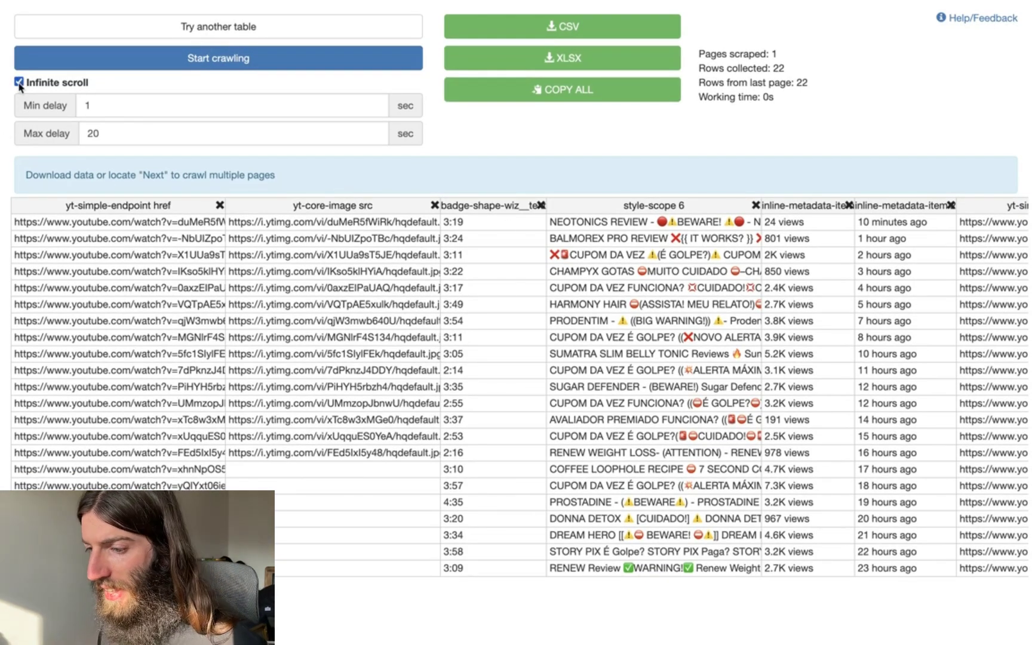
pyautogui.click(205, 59)
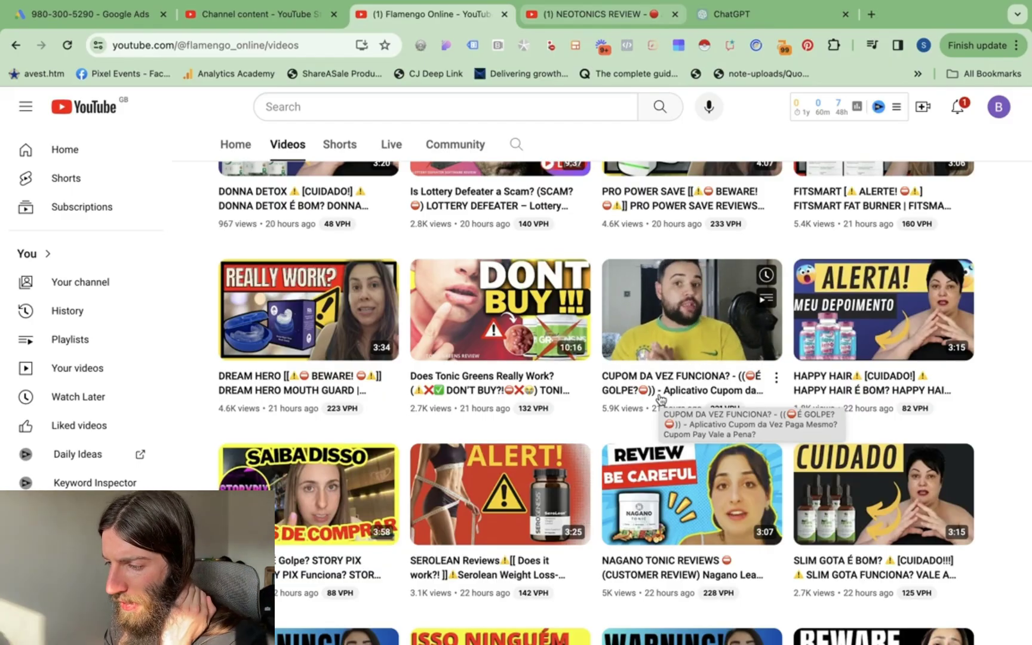
# - Scroll down the Videos grid to load older uploads like SUGAR DEFENDER REVIEWS and GLYCOGUARD REVIEW
pyautogui.scroll(-10, 660, 399)
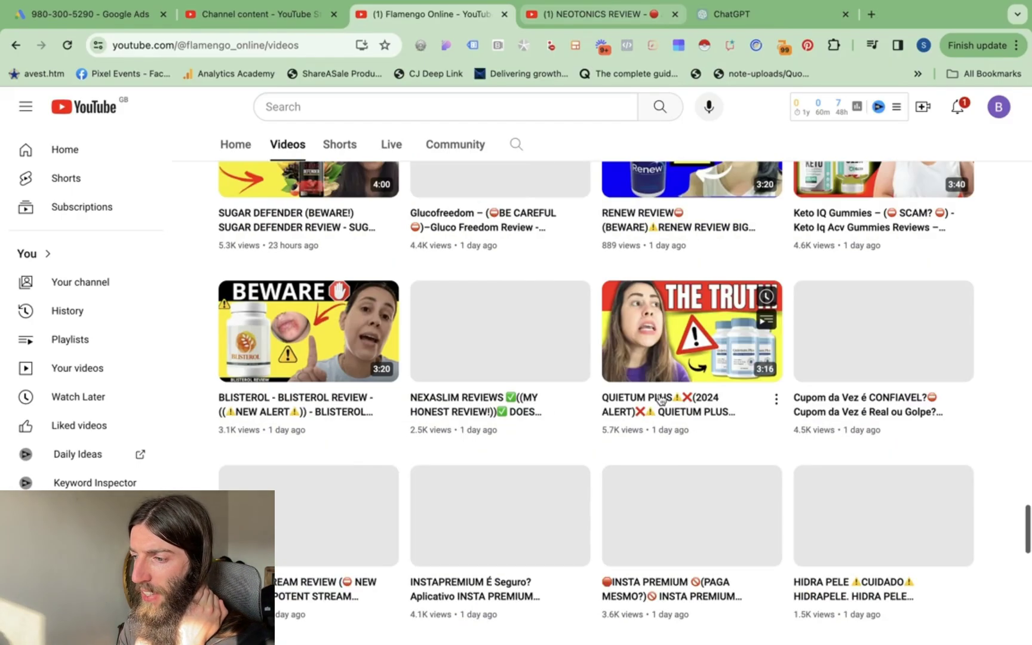
pyautogui.scroll(-10, 660, 399)
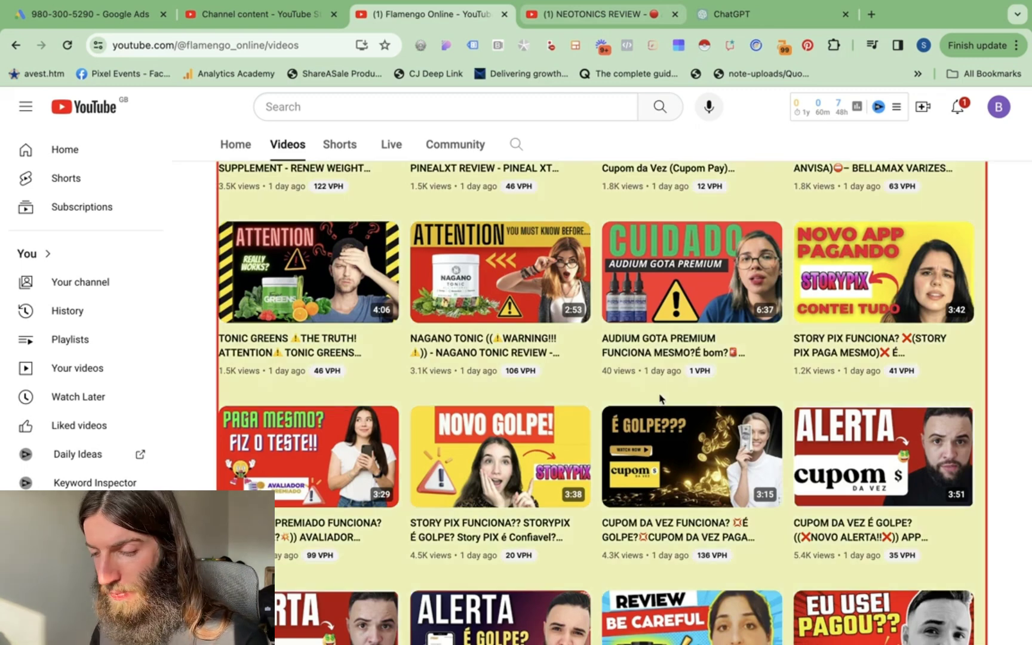
pyautogui.scroll(-10, 661, 399)
pyautogui.scroll(-10, 661, 399)
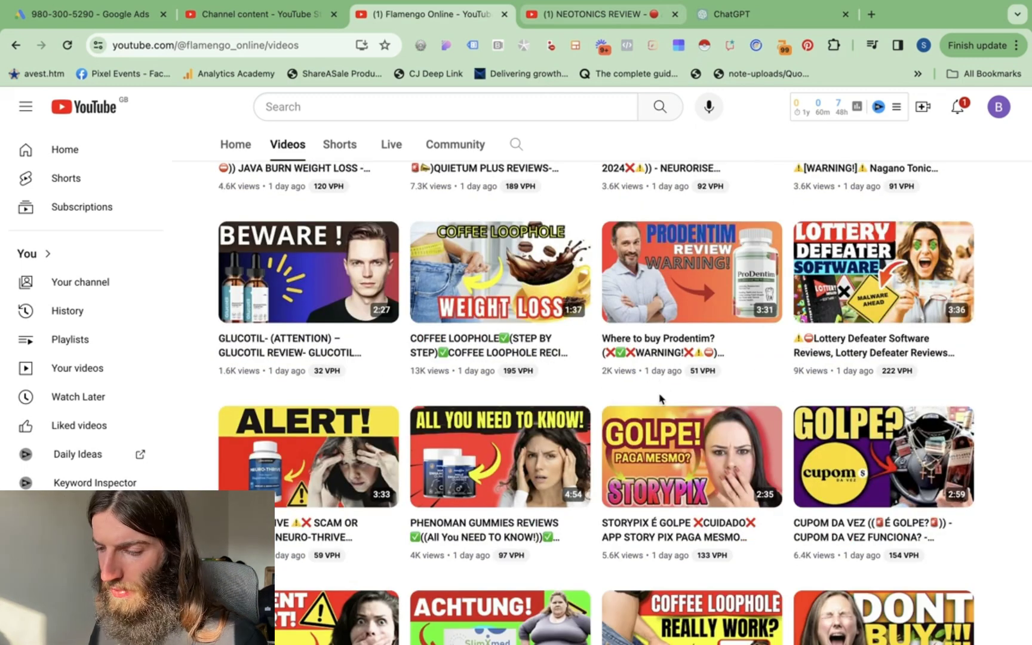
pyautogui.scroll(-10, 659, 399)
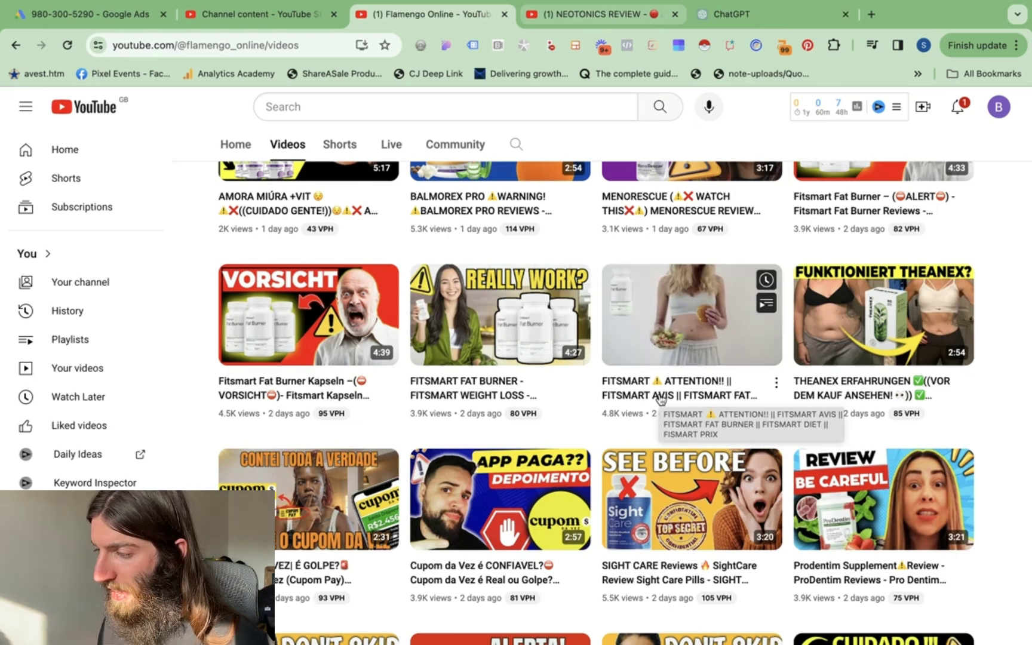
pyautogui.scroll(-15, 659, 398)
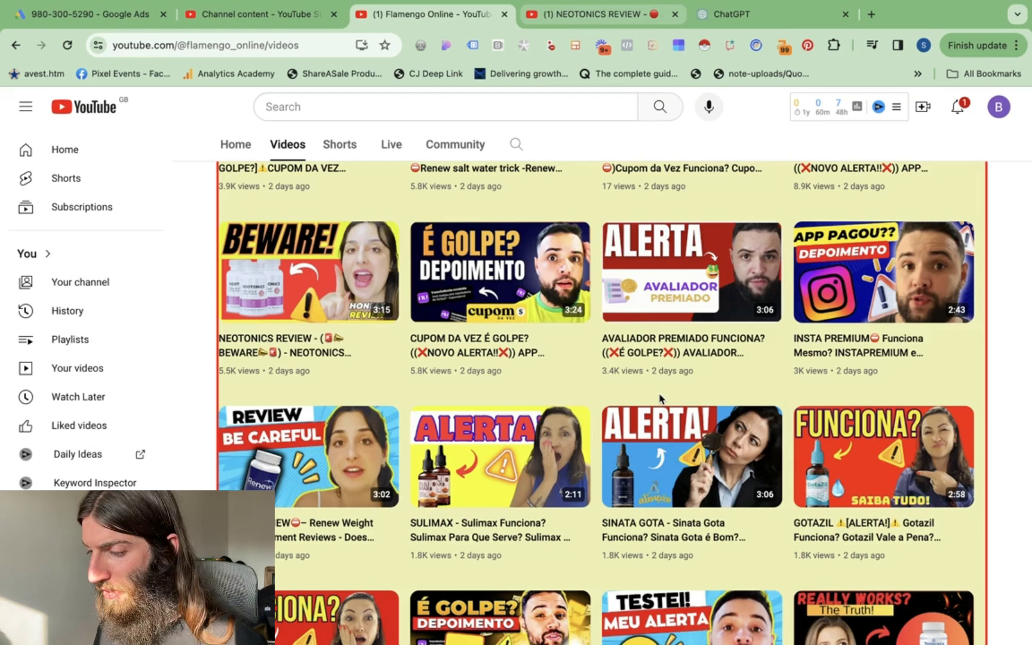
pyautogui.scroll(-20, 659, 399)
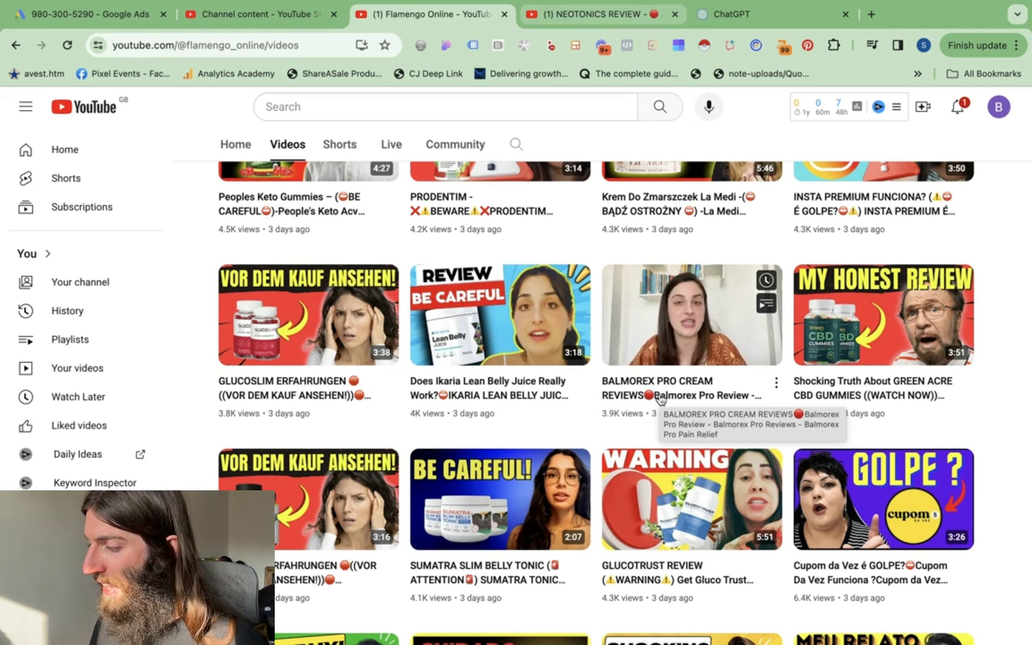
pyautogui.scroll(-15, 660, 399)
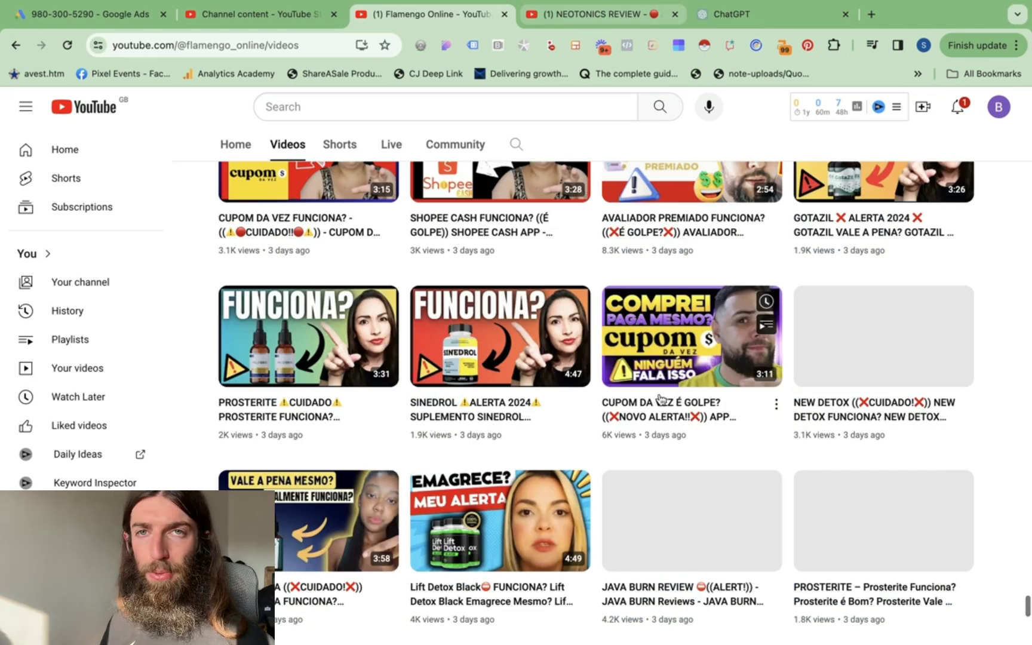
pyautogui.scroll(-5, 660, 399)
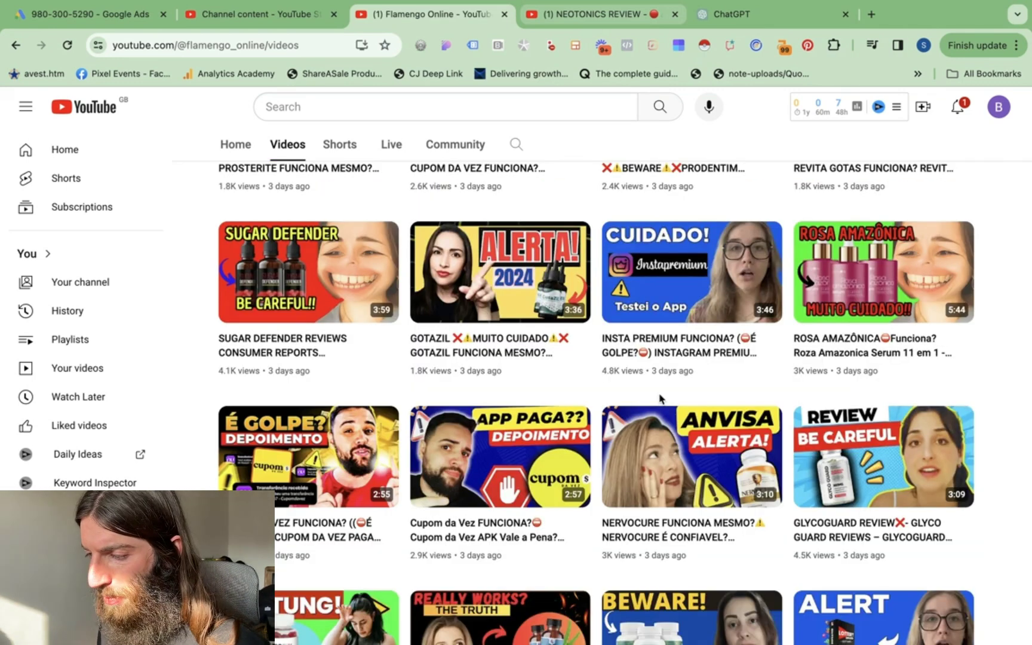
# - Bring the Instant Data Scraper window forward and select the titles from NEOTONICS to DONNA DETOX
pyautogui.moveTo(682, 627)
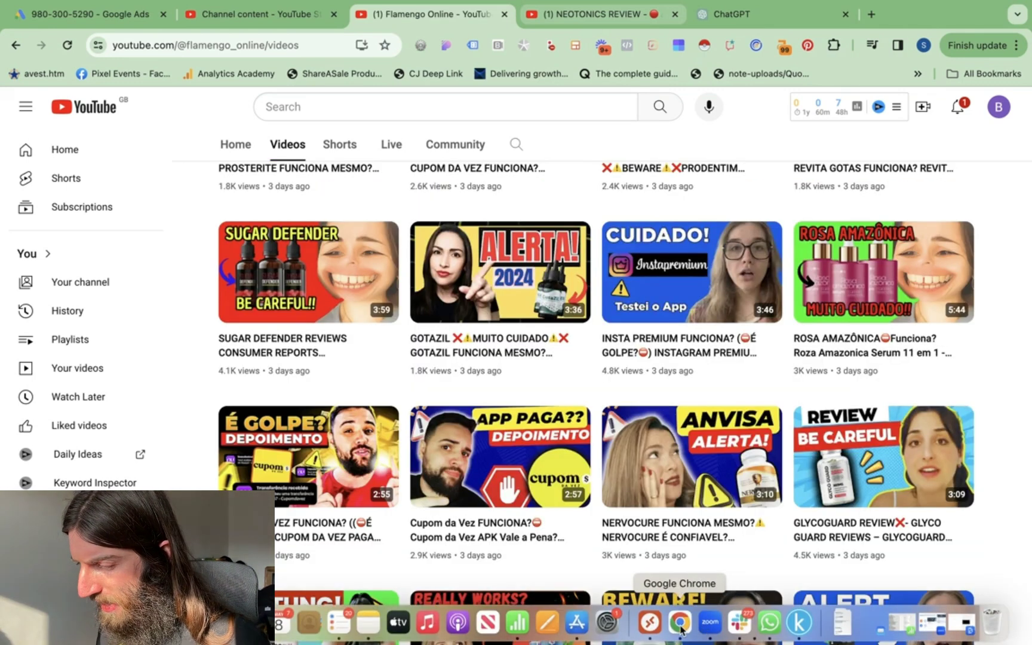
pyautogui.rightClick(682, 627)
pyautogui.click(724, 297)
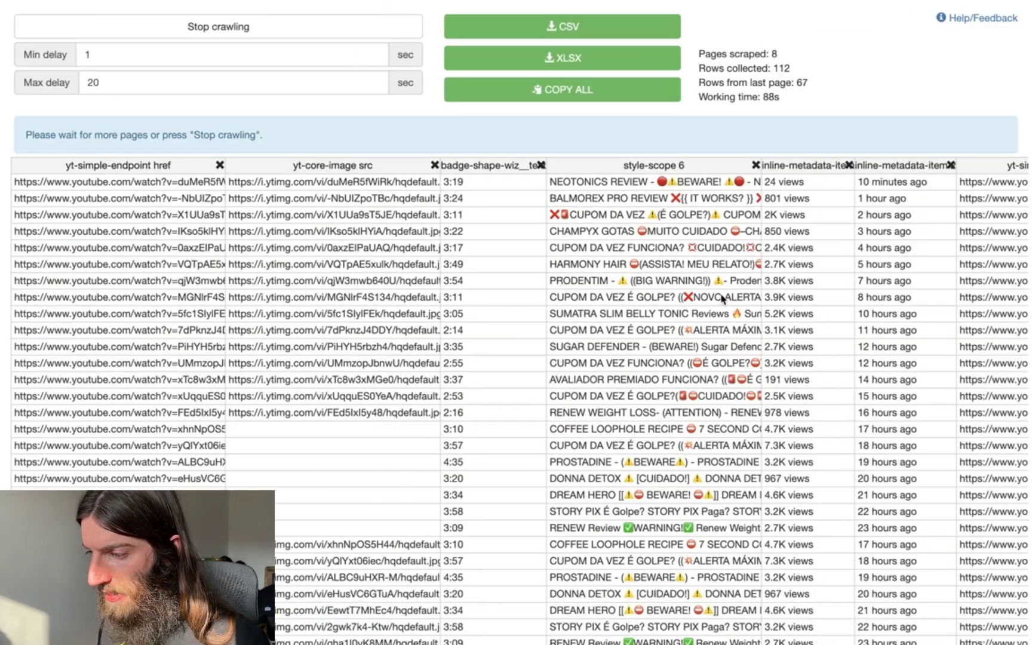
pyautogui.scroll(-15, 635, 359)
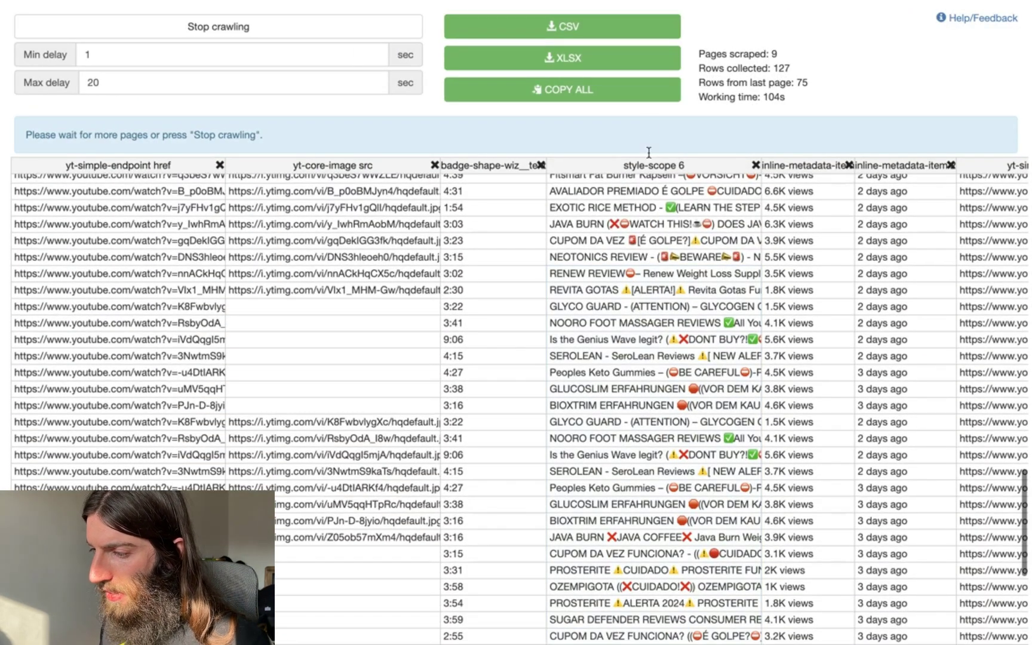
pyautogui.scroll(15, 639, 191)
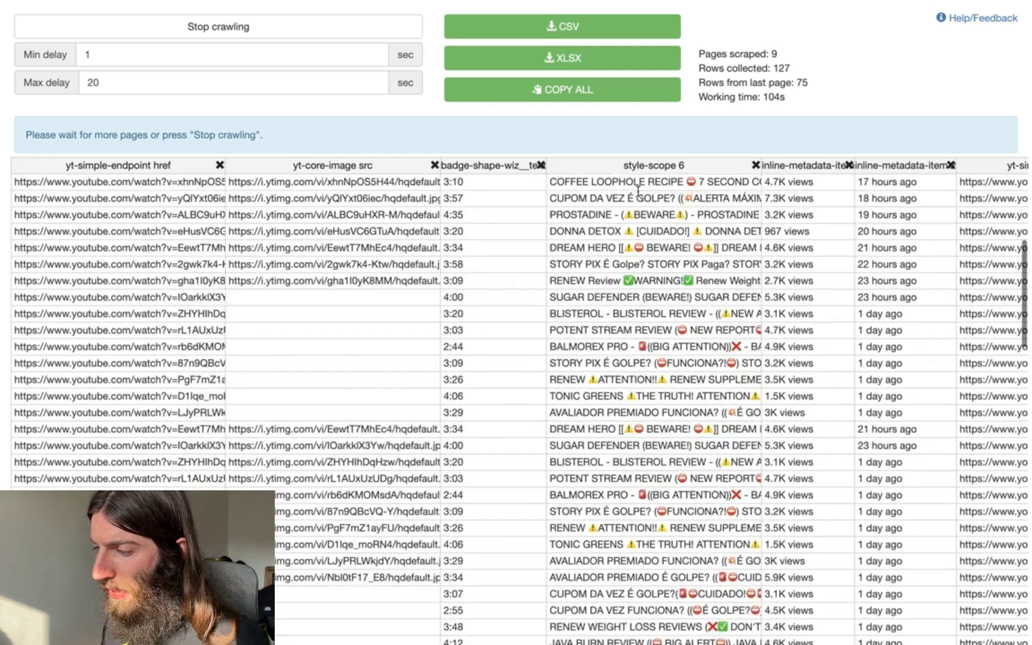
pyautogui.moveTo(638, 184); pyautogui.dragTo(642, 478)
pyautogui.scroll(-15, 642, 478)
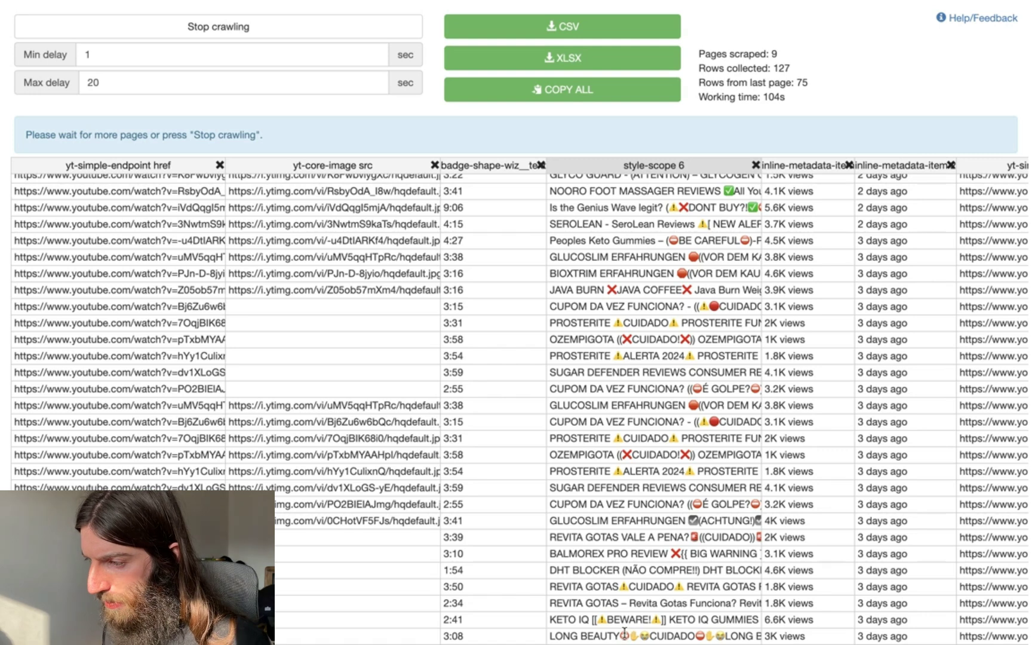
# - Scroll the scraped table to the top, let the crawl stop at 157 rows, then return to YouTube
pyautogui.click(603, 164)
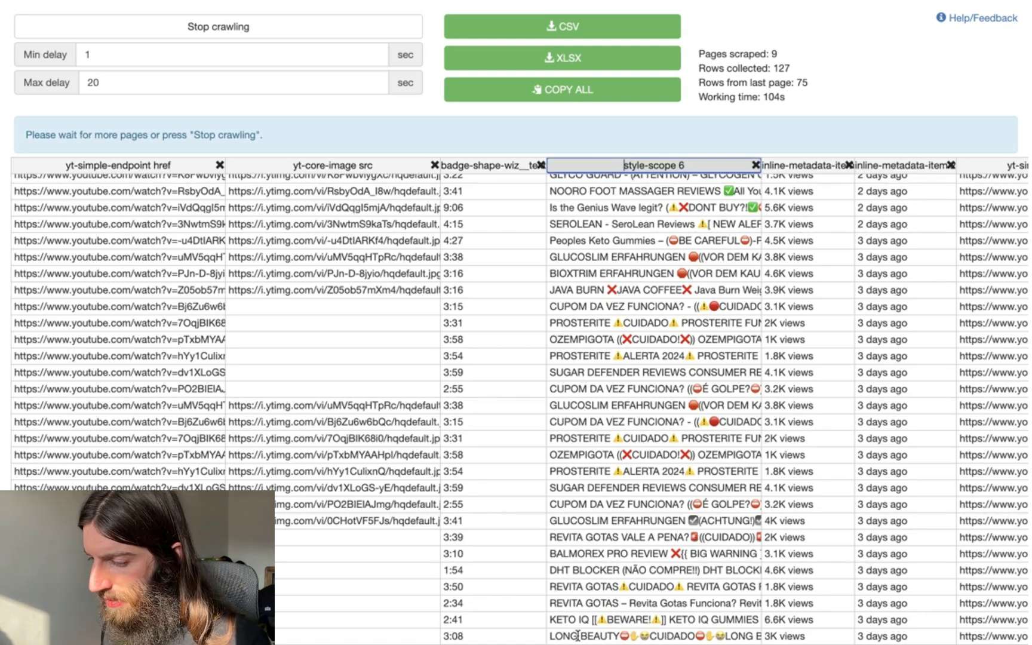
pyautogui.scroll(10, 587, 156)
pyautogui.scroll(15, 587, 171)
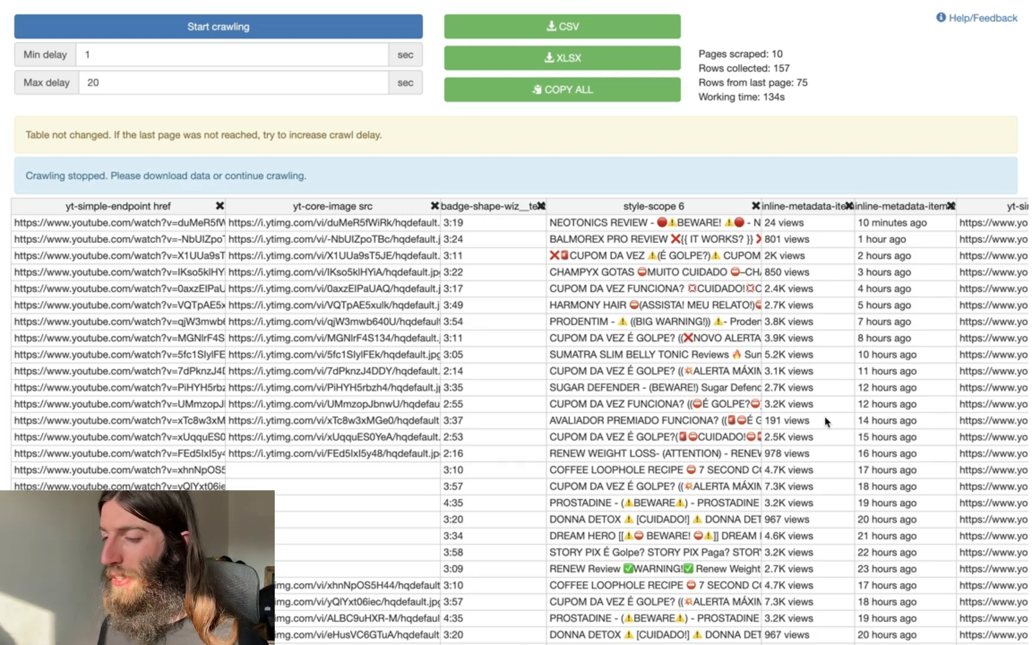
pyautogui.press('super+grave')
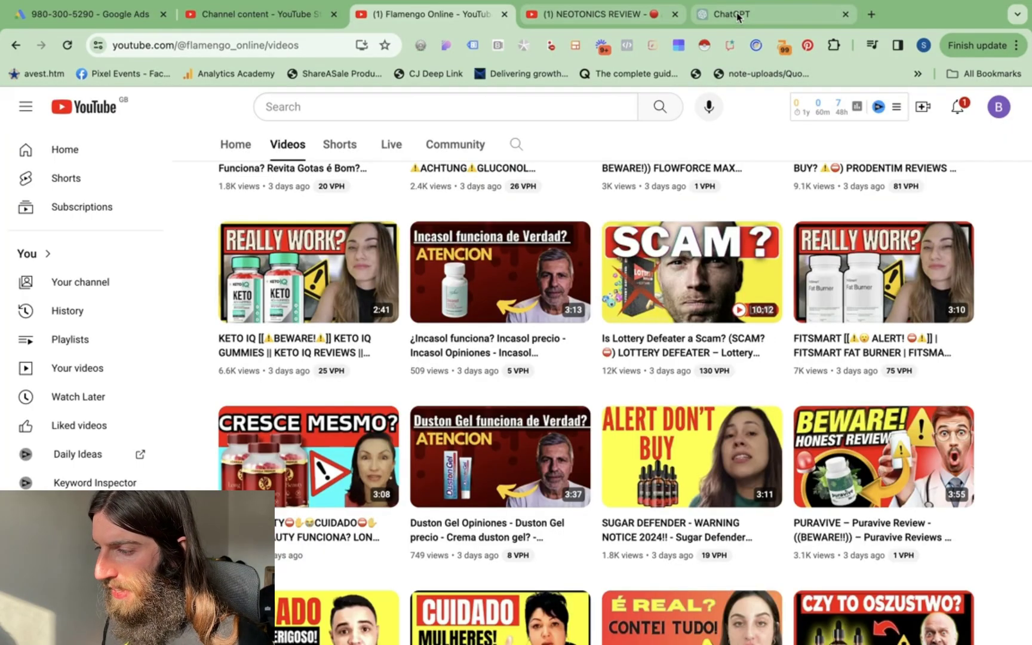
# - Replace the old message with the scraped competitor title list and send it to the GPT builder
pyautogui.click(739, 16)
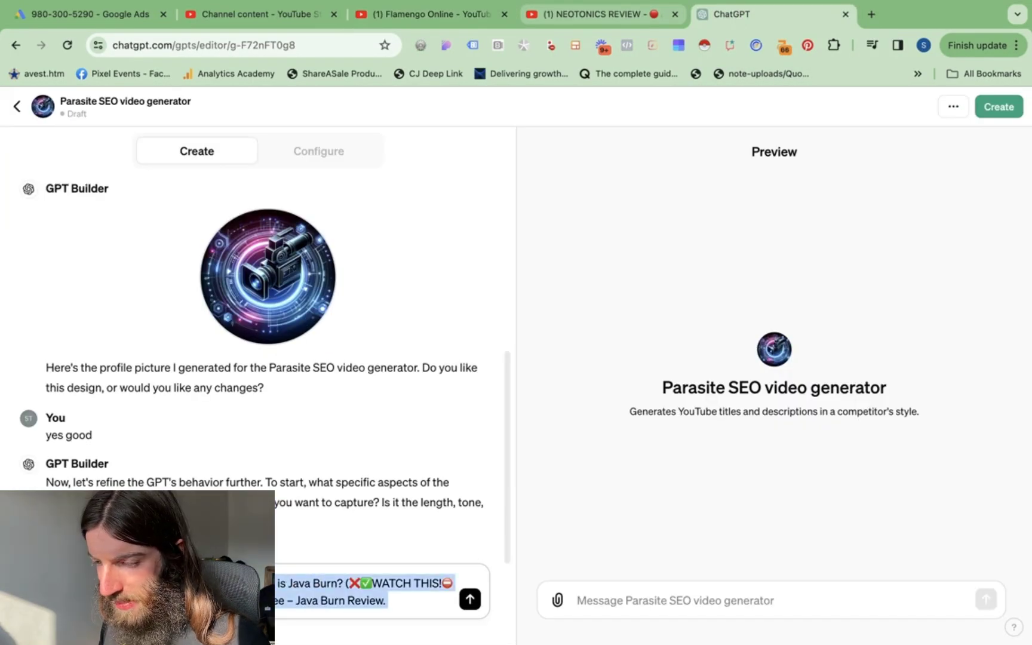
pyautogui.press('BackSpace')
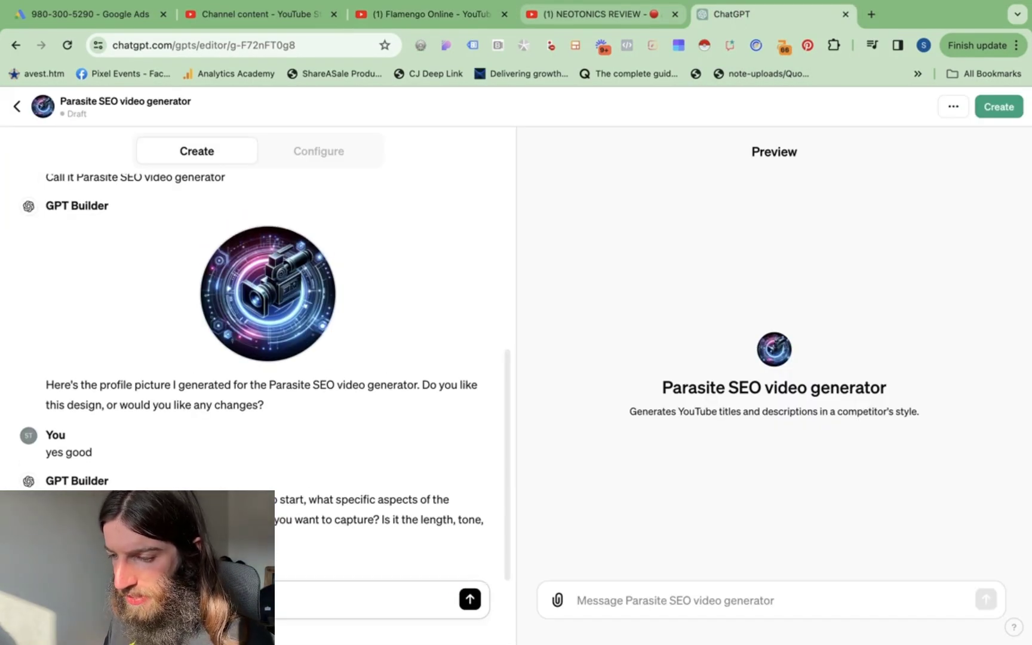
pyautogui.press('super+v')
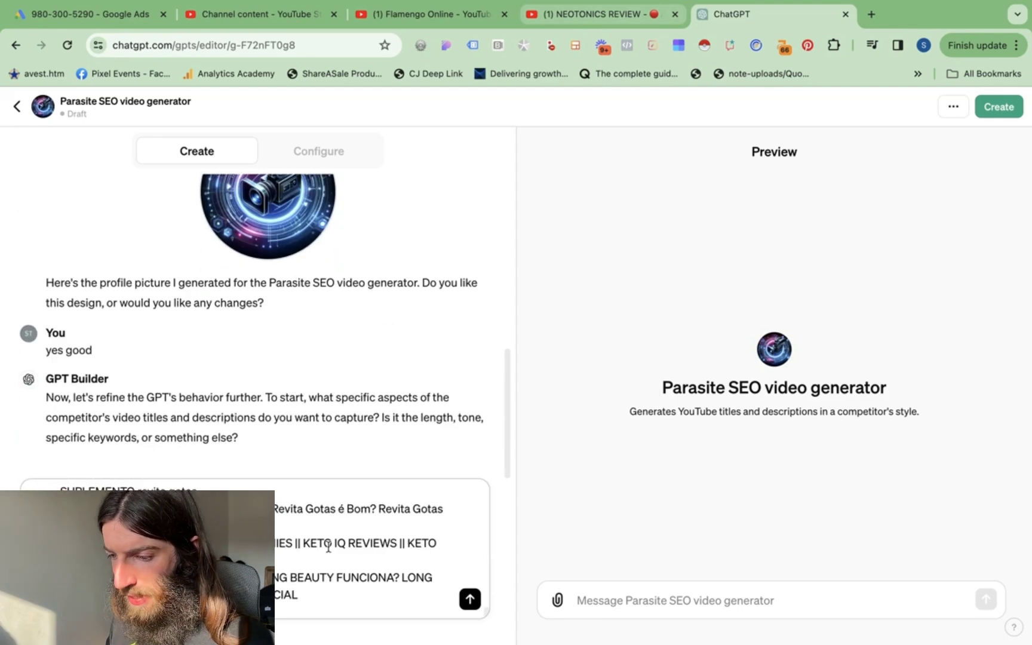
pyautogui.scroll(-5, 328, 546)
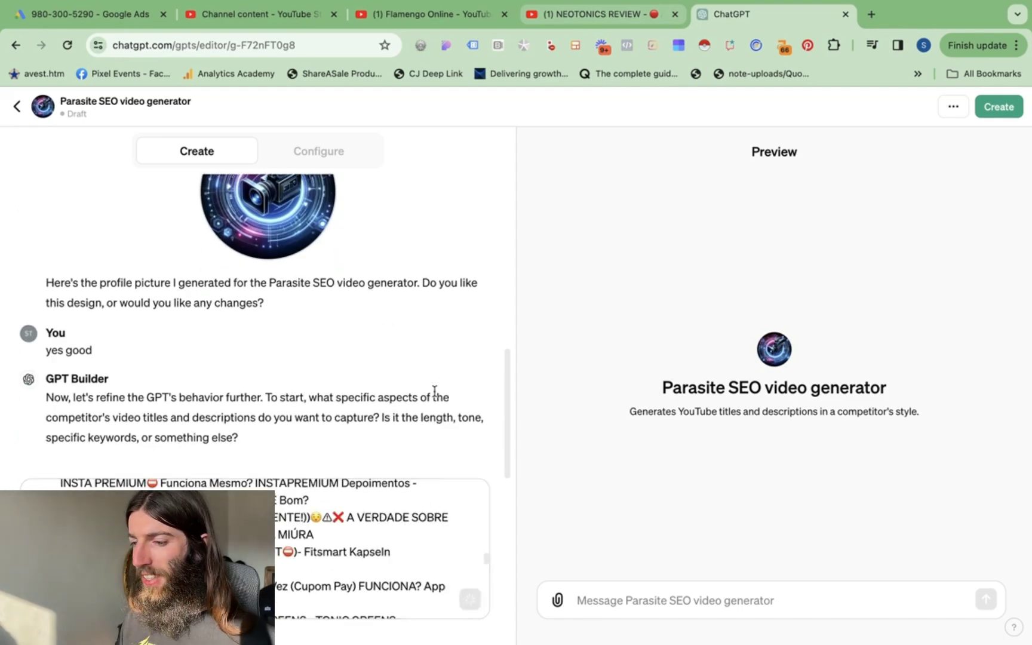
pyautogui.press('Return')
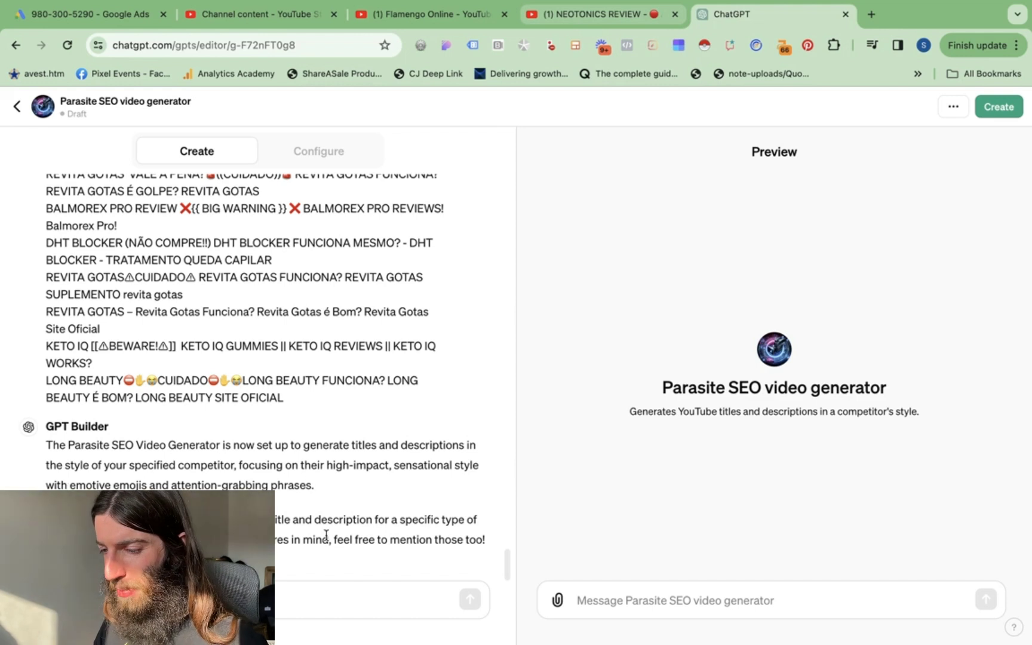
# - Send the follow-up request 'make titles in this style'
pyautogui.click(342, 602)
pyautogui.press('super+v')
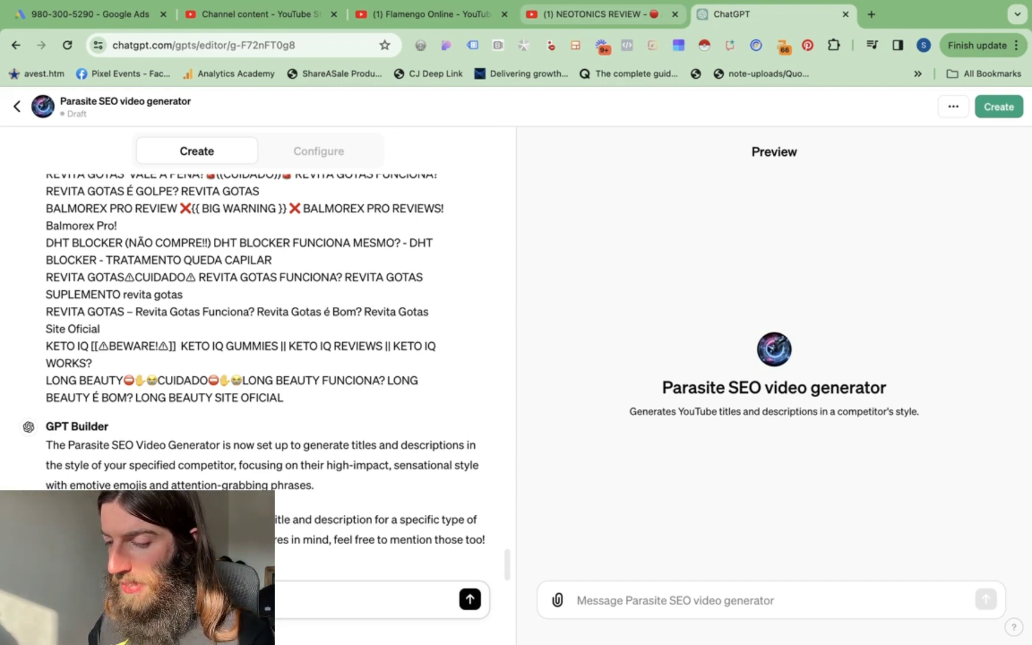
pyautogui.write('tles in this style')
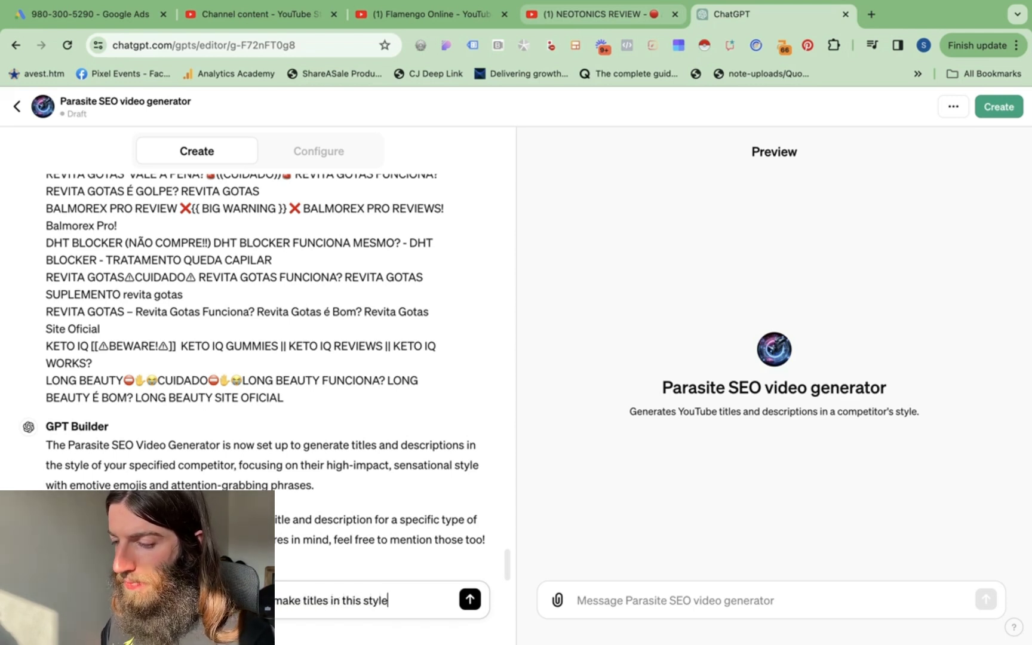
pyautogui.press('Return')
# - Copy the NEOTONICS REVIEW description and send it to the GPT builder after 'examples.'
pyautogui.click(560, 17)
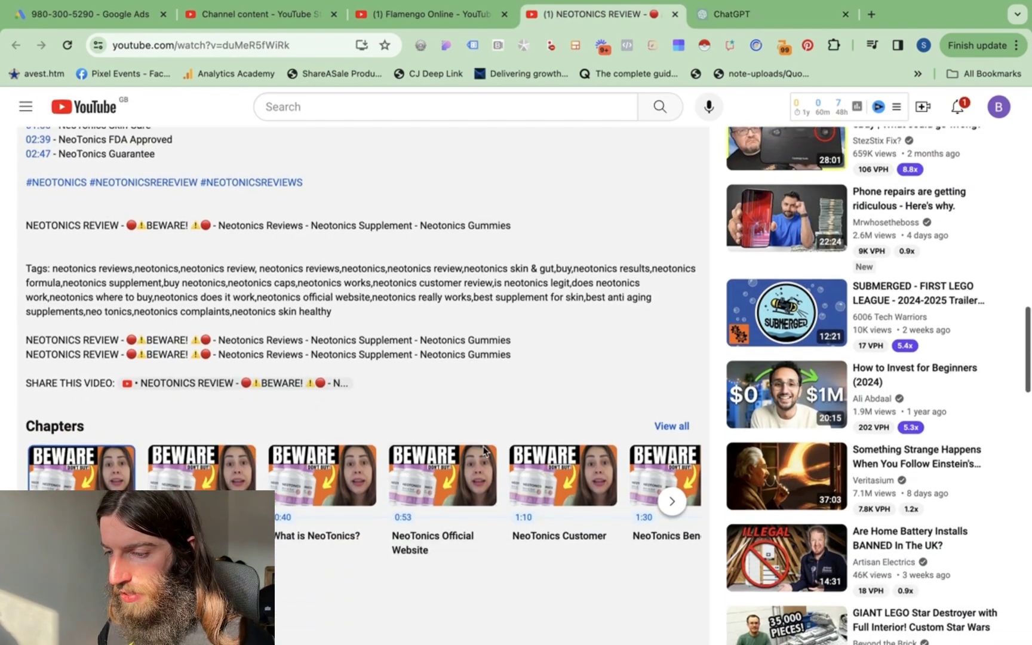
pyautogui.scroll(-1, 161, 379)
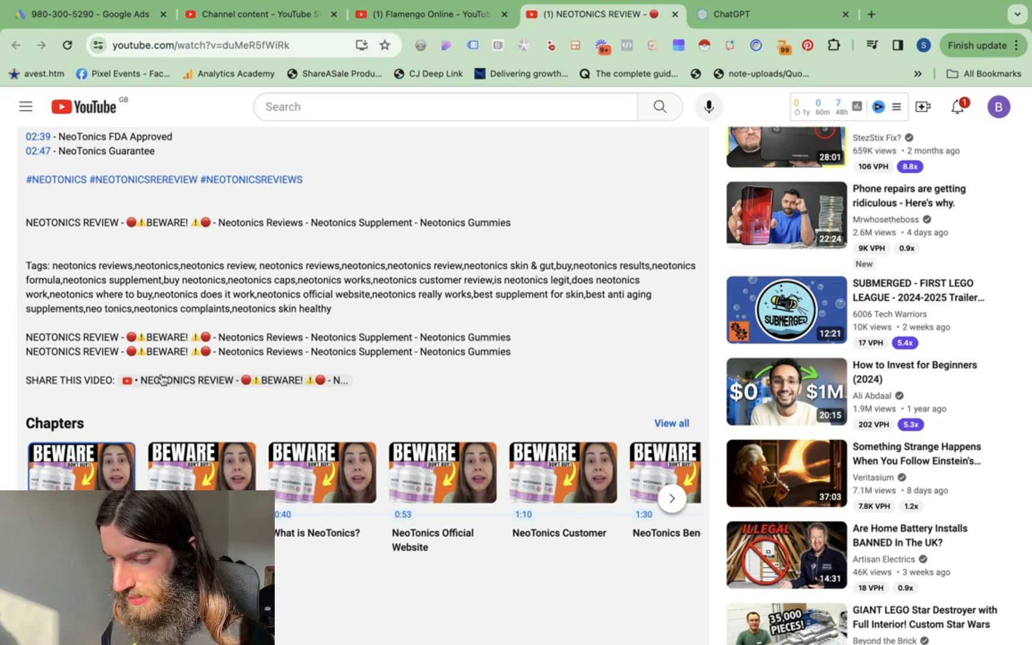
pyautogui.moveTo(363, 383); pyautogui.dragTo(22, 327)
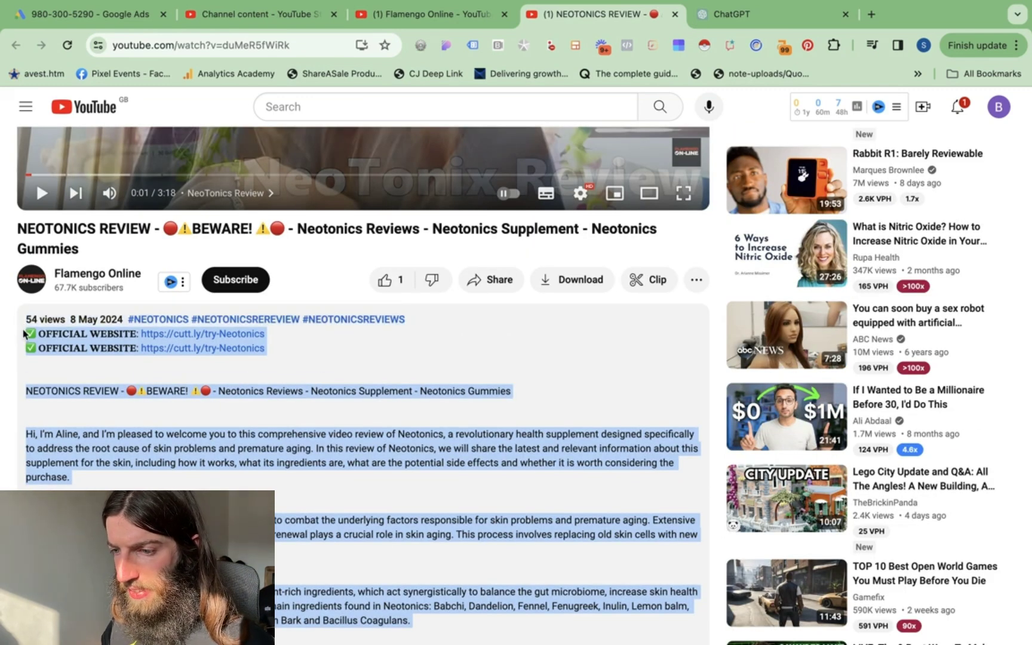
pyautogui.hotkey('ctrl', 'Tab')
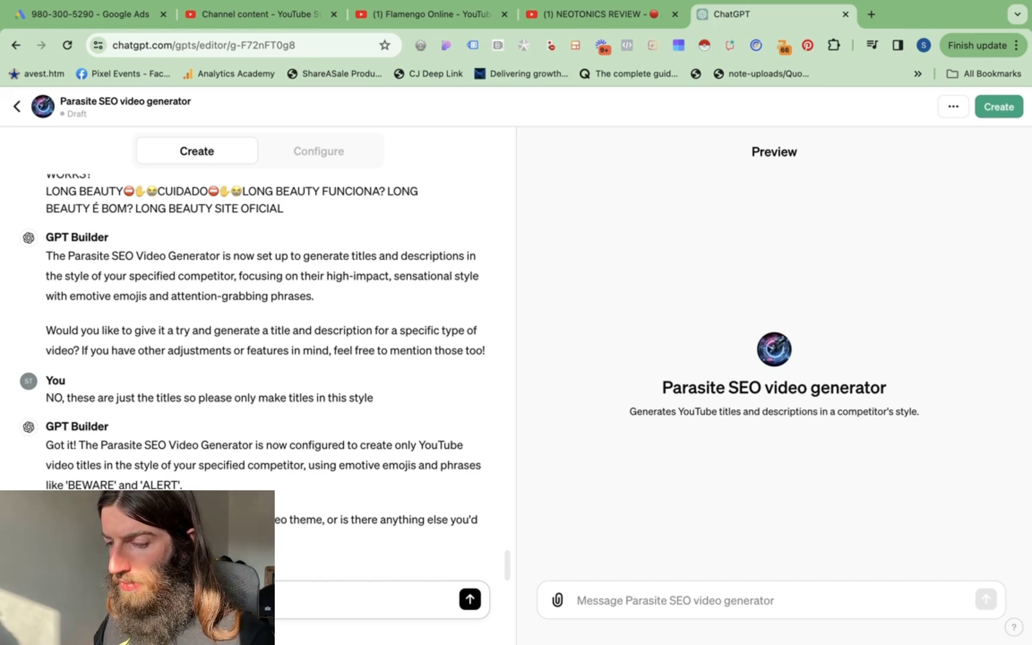
pyautogui.write('ex')
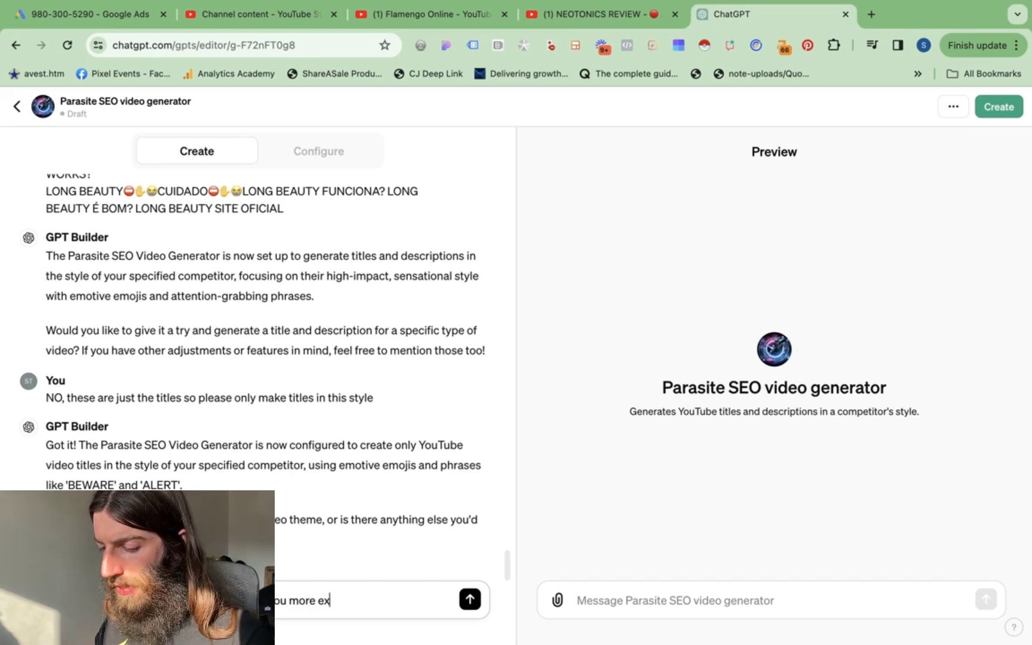
pyautogui.write('amples.')
pyautogui.press('super+v')
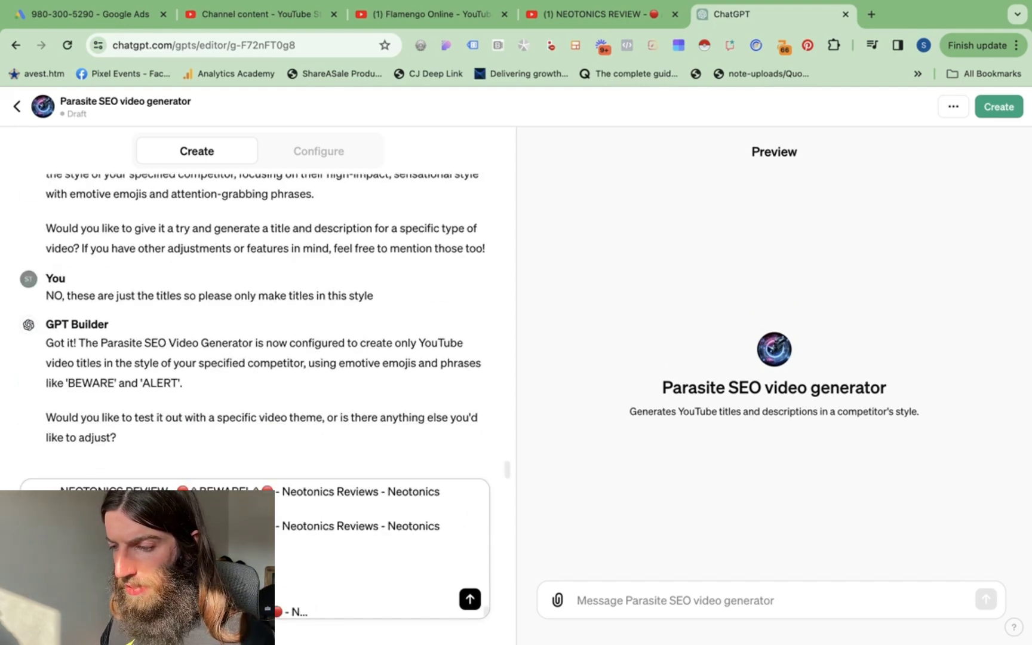
pyautogui.press('Return')
# - Go back from the Neotonics review video to the channel's list of videos
pyautogui.click(597, 15)
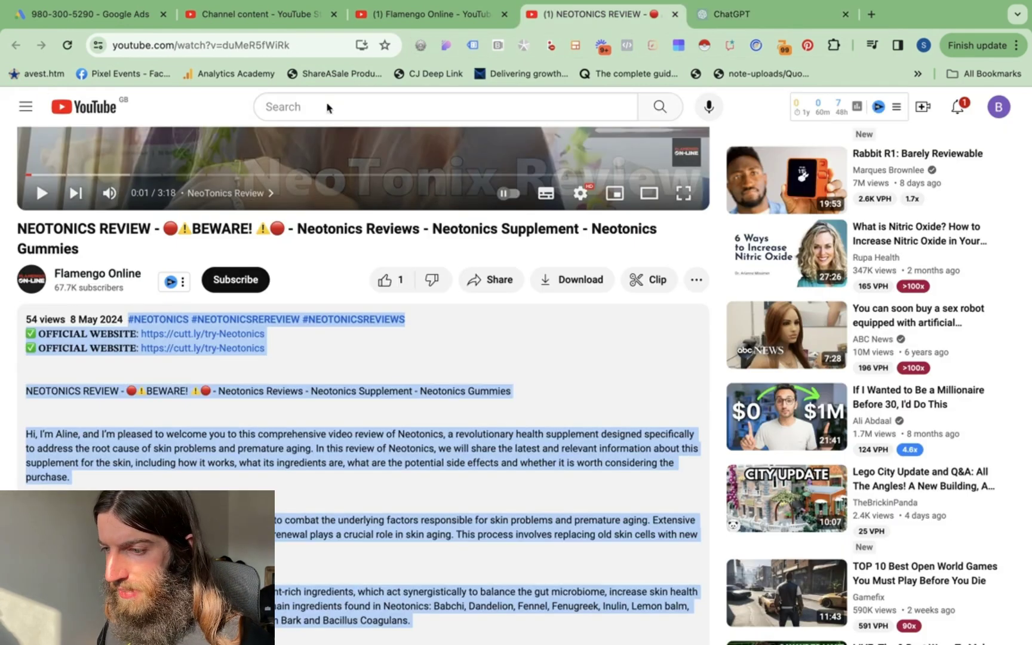
pyautogui.click(388, 15)
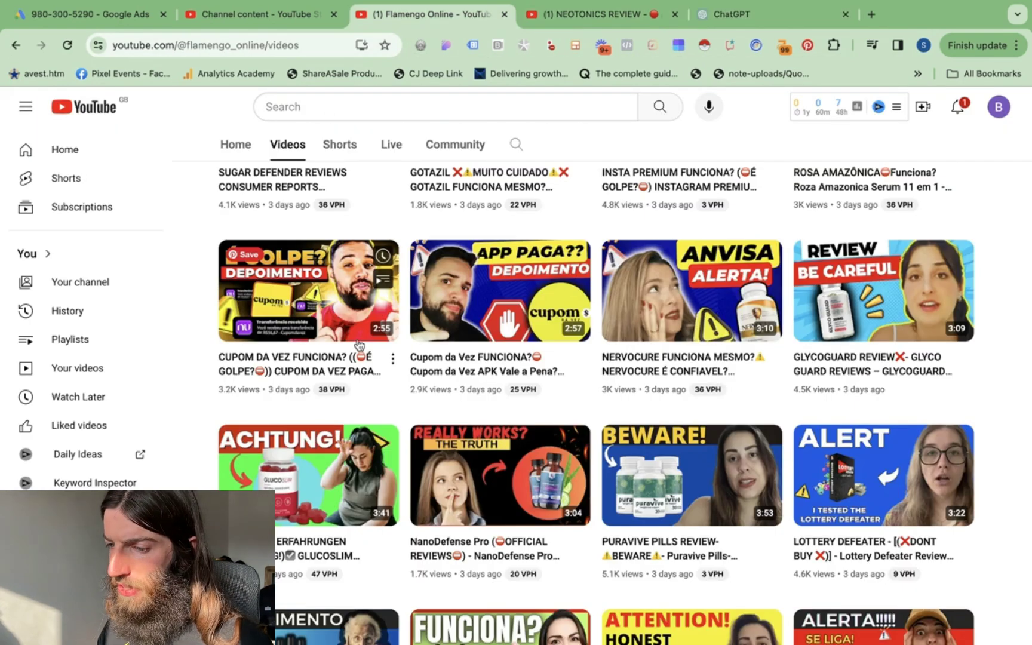
pyautogui.scroll(3, 359, 346)
pyautogui.scroll(10, 359, 345)
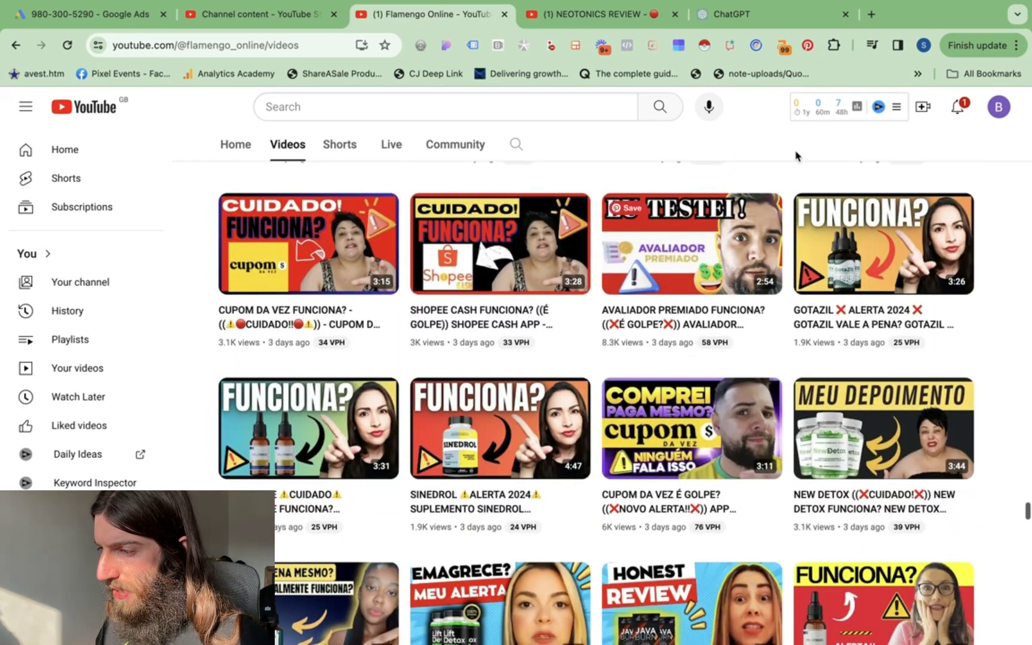
# - Search for 'puravive' videos from the address bar of a new tab
pyautogui.click(875, 16)
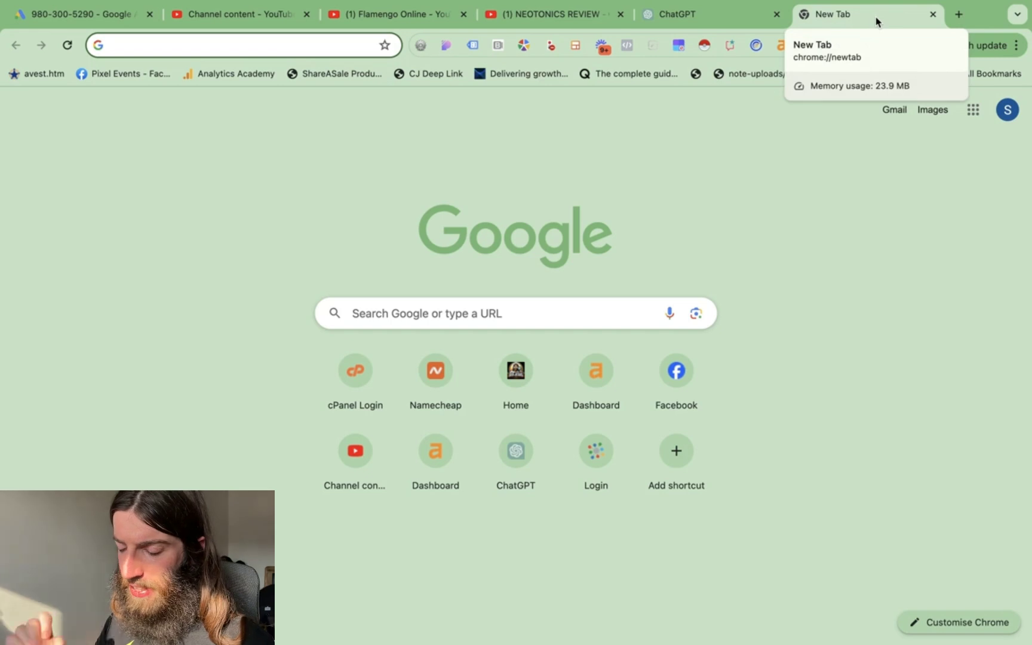
pyautogui.click(223, 52)
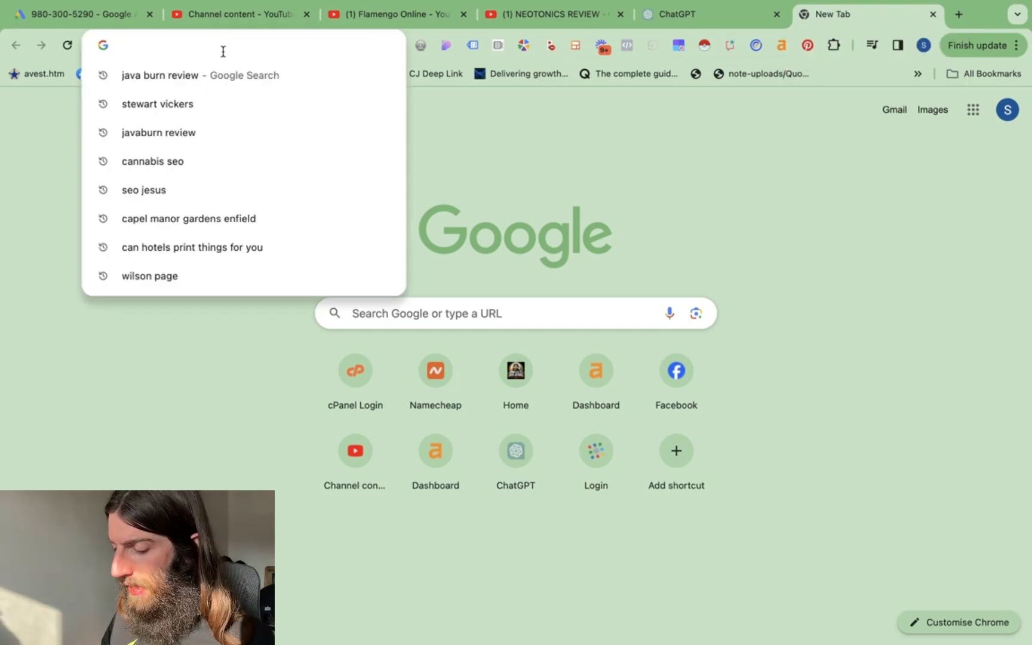
pyautogui.click(48, 343)
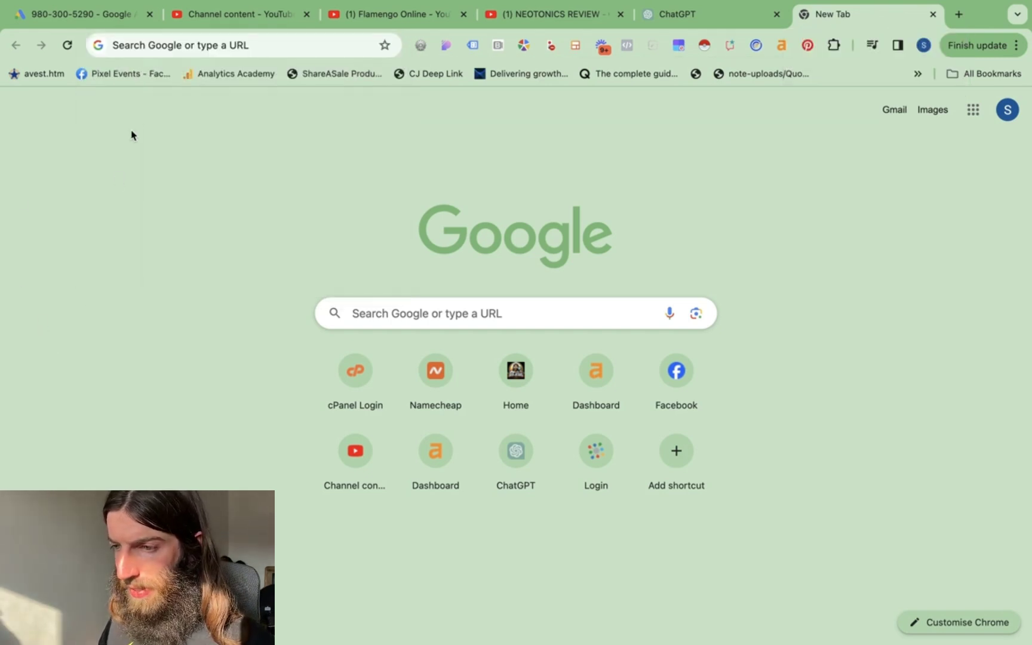
pyautogui.click(206, 52)
pyautogui.write('puravive')
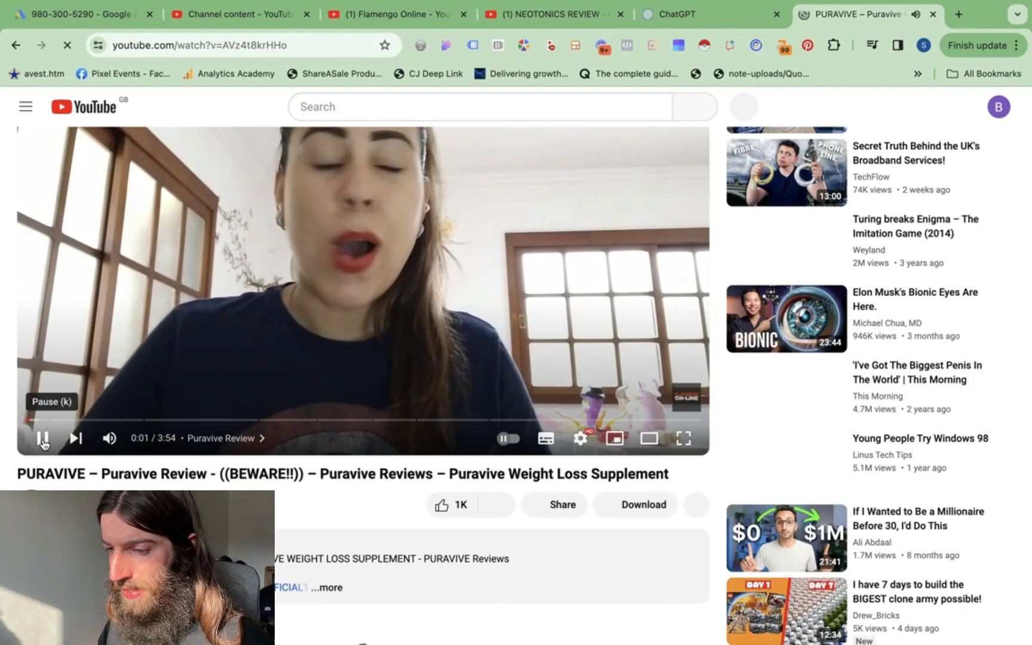
# - Pause the Puravive review video, then expand and select its full description
pyautogui.click(43, 441)
pyautogui.scroll(-2, 463, 460)
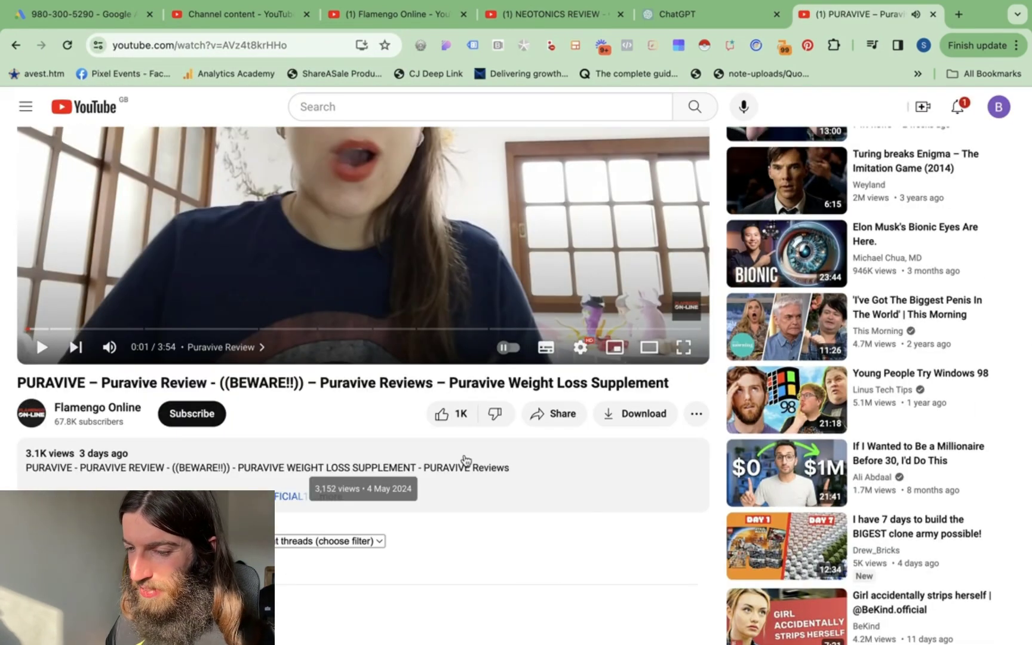
pyautogui.scroll(-4, 464, 459)
pyautogui.click(344, 313)
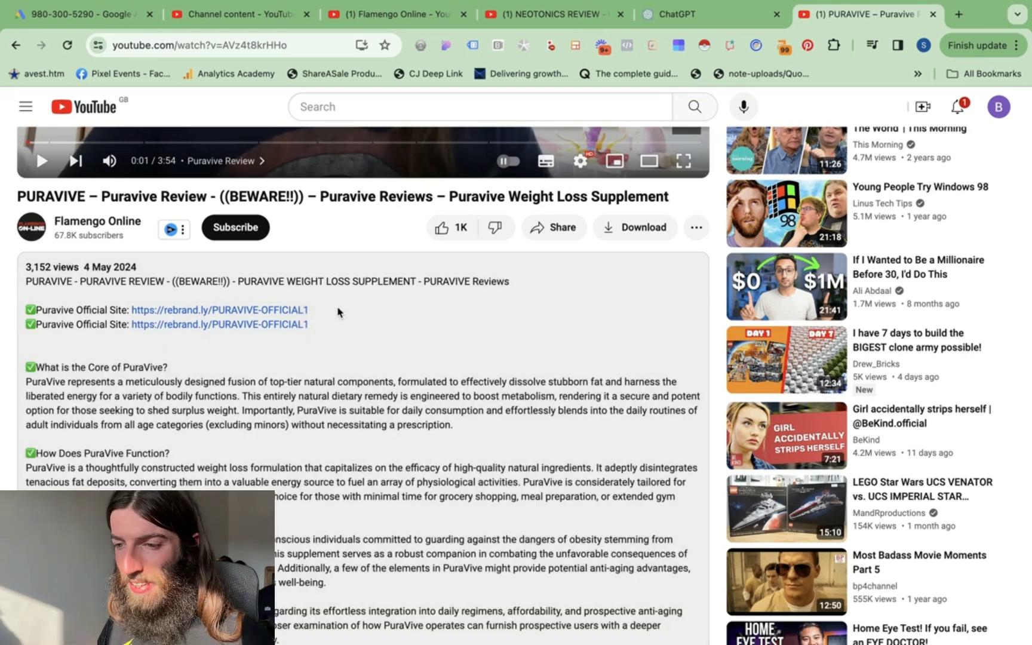
pyautogui.moveTo(31, 285); pyautogui.dragTo(427, 391)
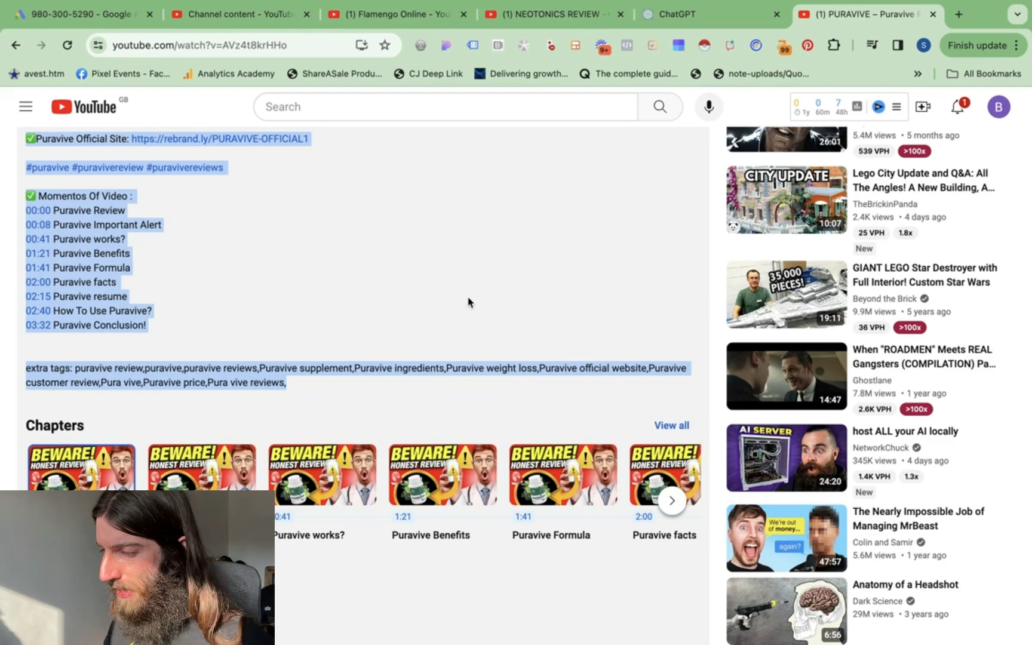
pyautogui.scroll(-5, 471, 299)
pyautogui.scroll(7, 298, 342)
pyautogui.scroll(15, 298, 342)
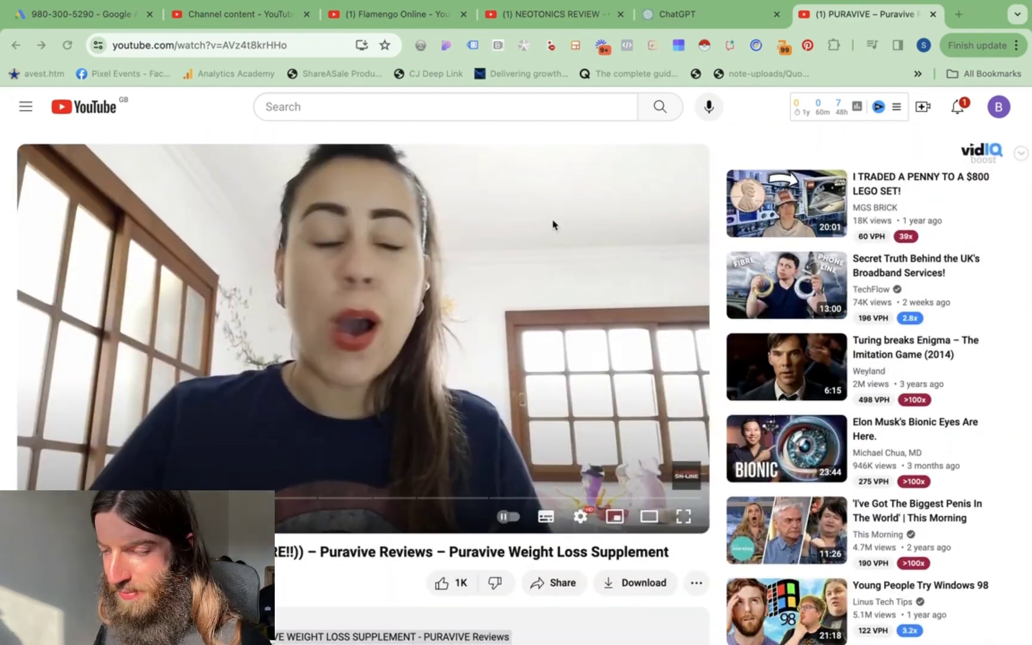
# - Switch to the GPT builder chat, then back to the puravive review search results
pyautogui.click(700, 24)
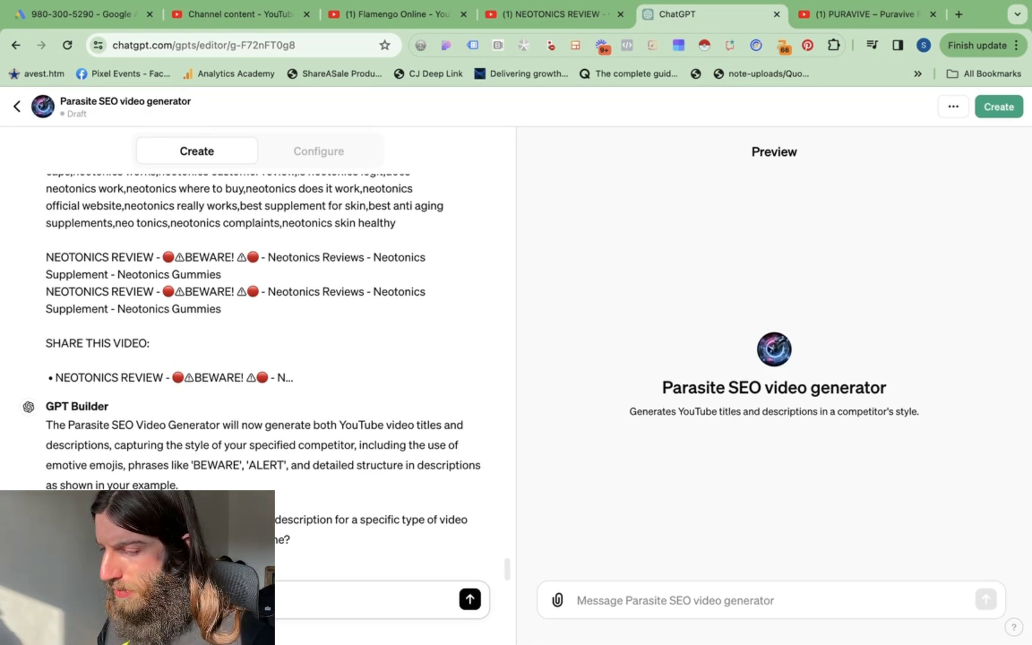
pyautogui.hotkey('ctrl', 'Tab')
pyautogui.press('super+bracketleft')
# - Change the Google search from puravive to 'dentitox review' and run it
pyautogui.moveTo(159, 113); pyautogui.dragTo(104, 114)
pyautogui.press('BackSpace')
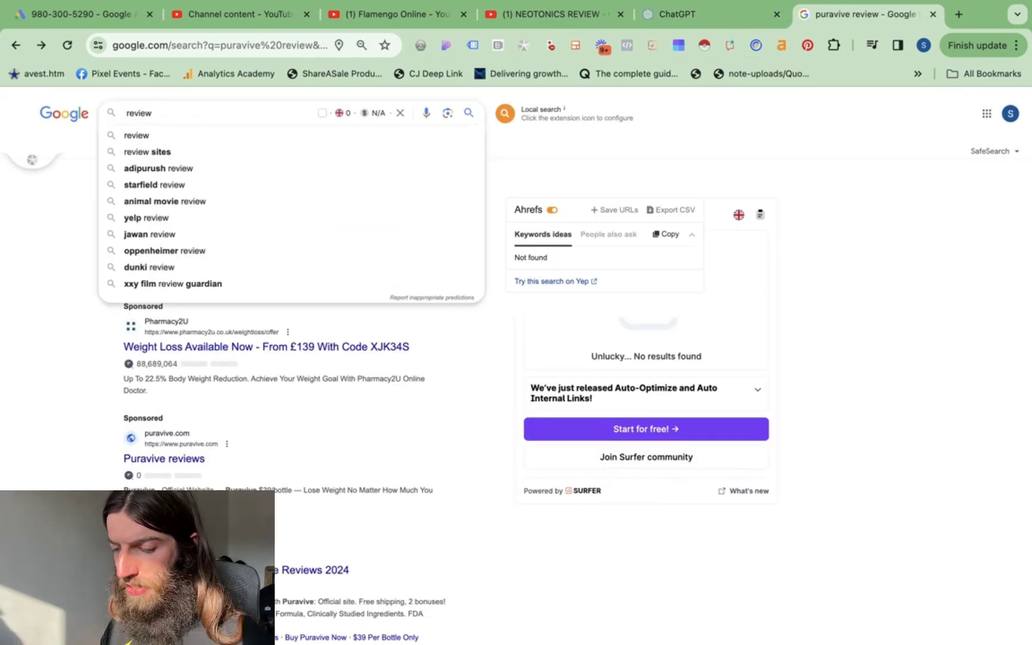
pyautogui.write('dentitox')
pyautogui.press('Return')
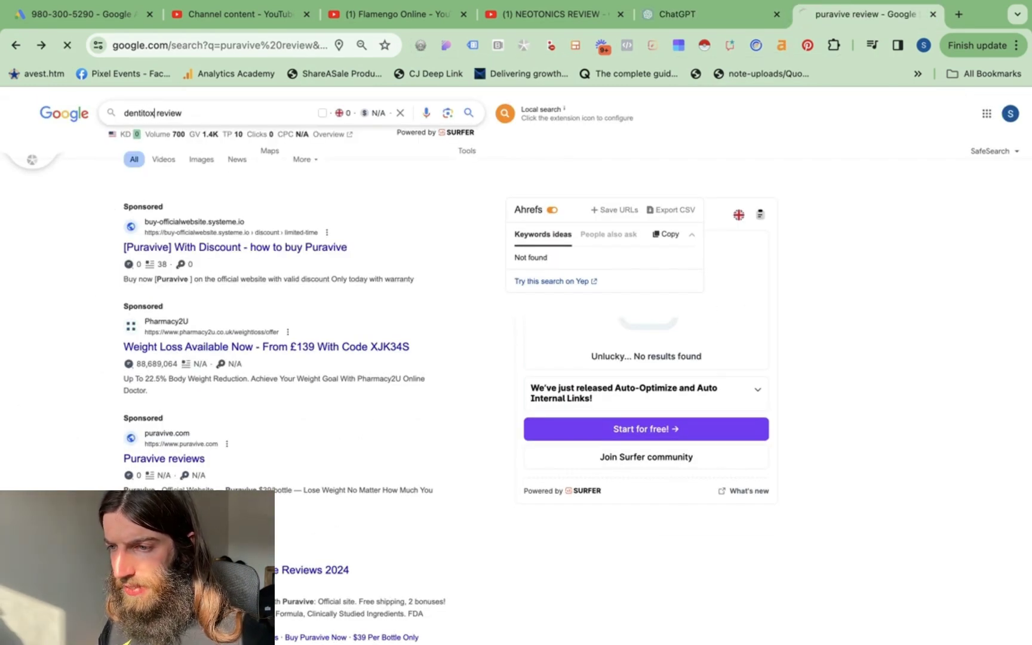
pyautogui.scroll(-6, 356, 228)
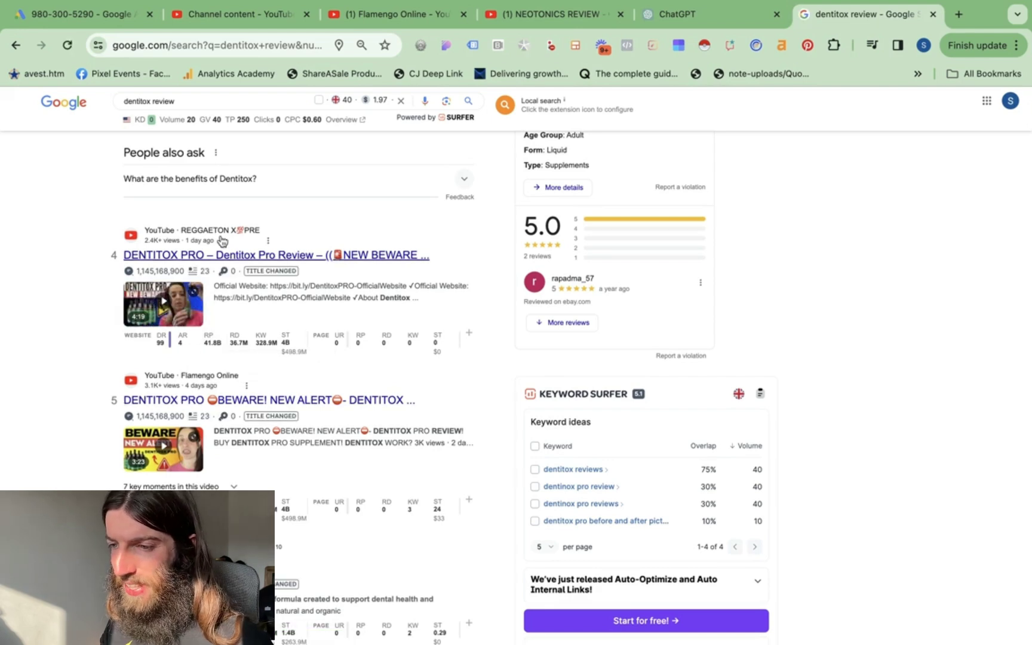
# - Open the Dentitox Pro review video, scroll through its description, and return to the GPT editor
pyautogui.click(249, 258)
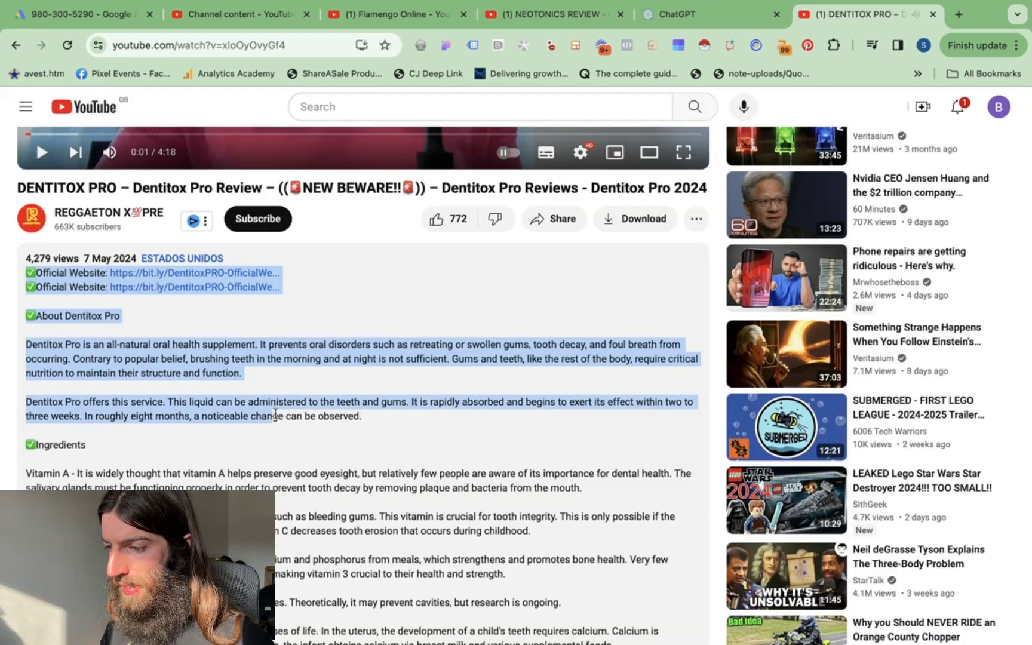
pyautogui.scroll(-7, 358, 358)
pyautogui.scroll(-5, 368, 385)
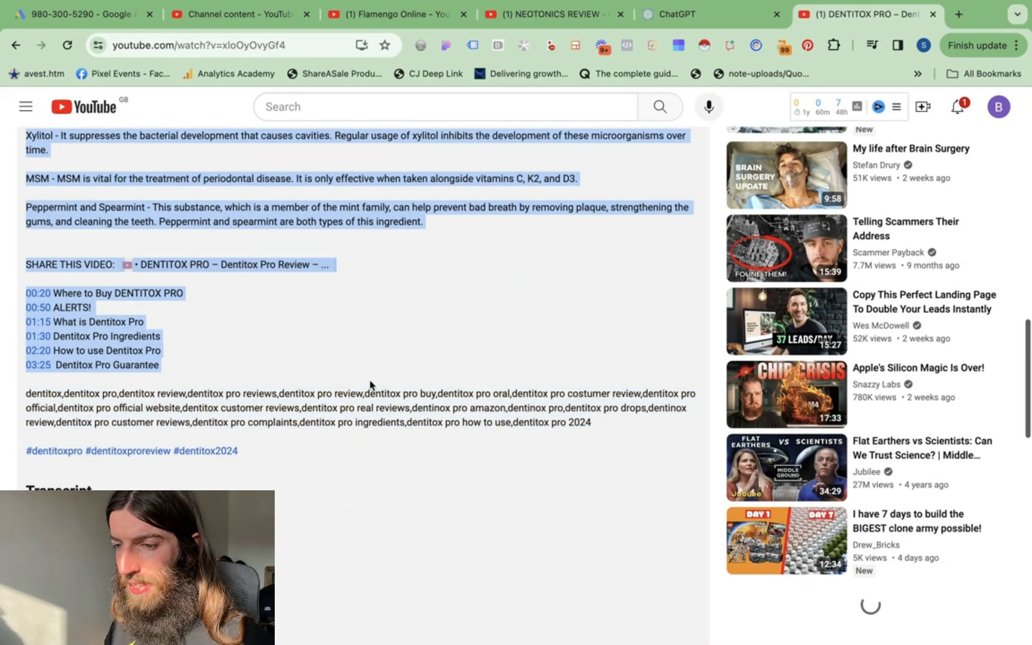
pyautogui.scroll(-4, 398, 621)
pyautogui.hotkey('ctrl', 'shift', 'Tab')
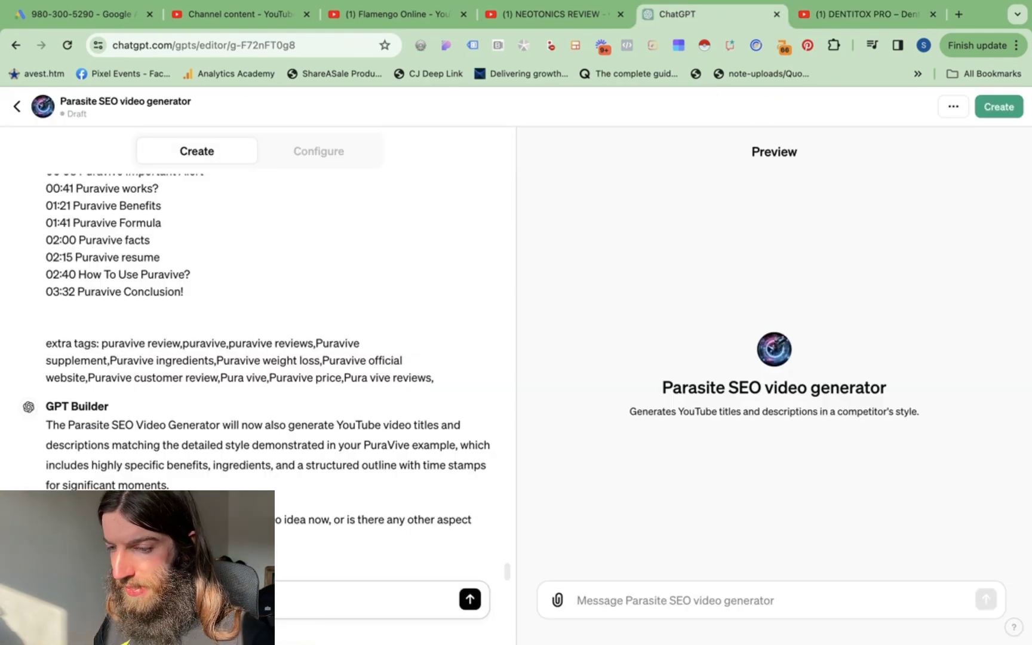
# - Send the pasted Dentitox Pro description to the builder as an example
pyautogui.press('Return')
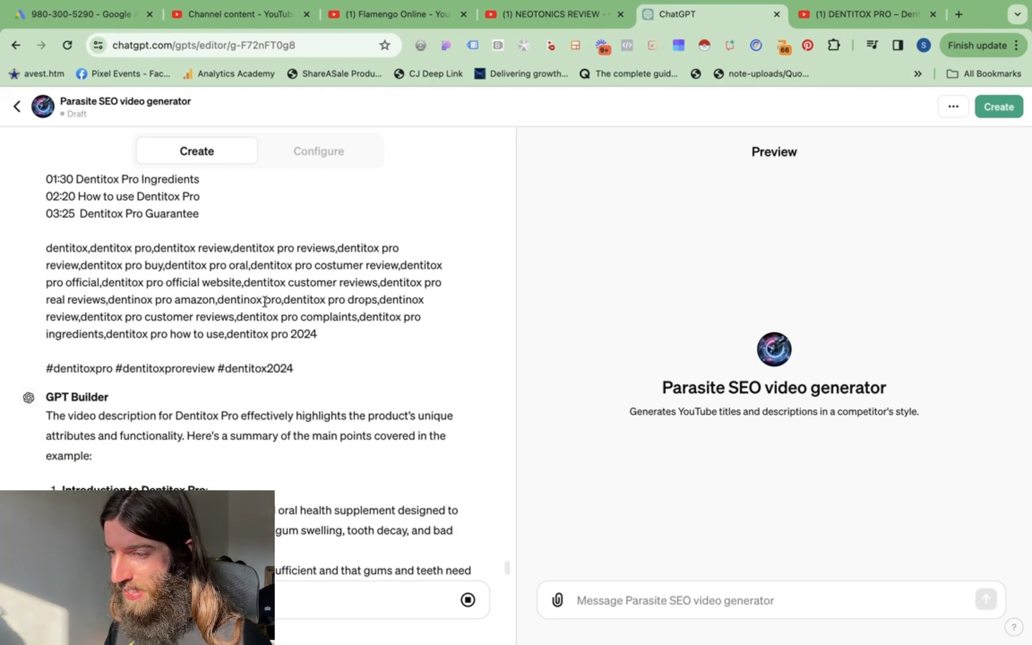
pyautogui.scroll(4, 232, 311)
pyautogui.scroll(-8, 231, 308)
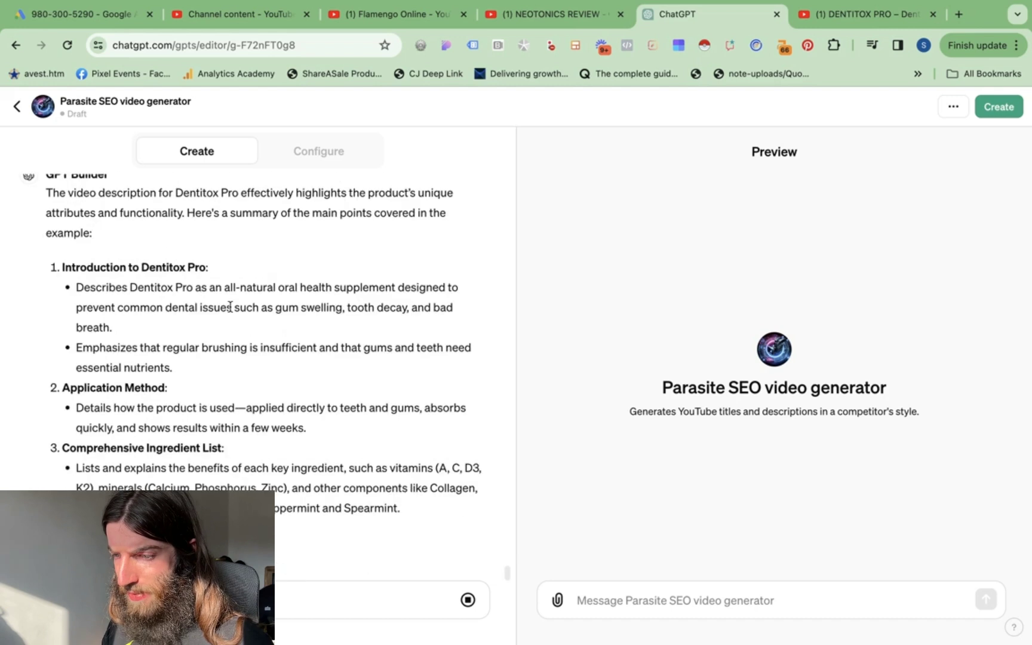
pyautogui.scroll(2, 231, 307)
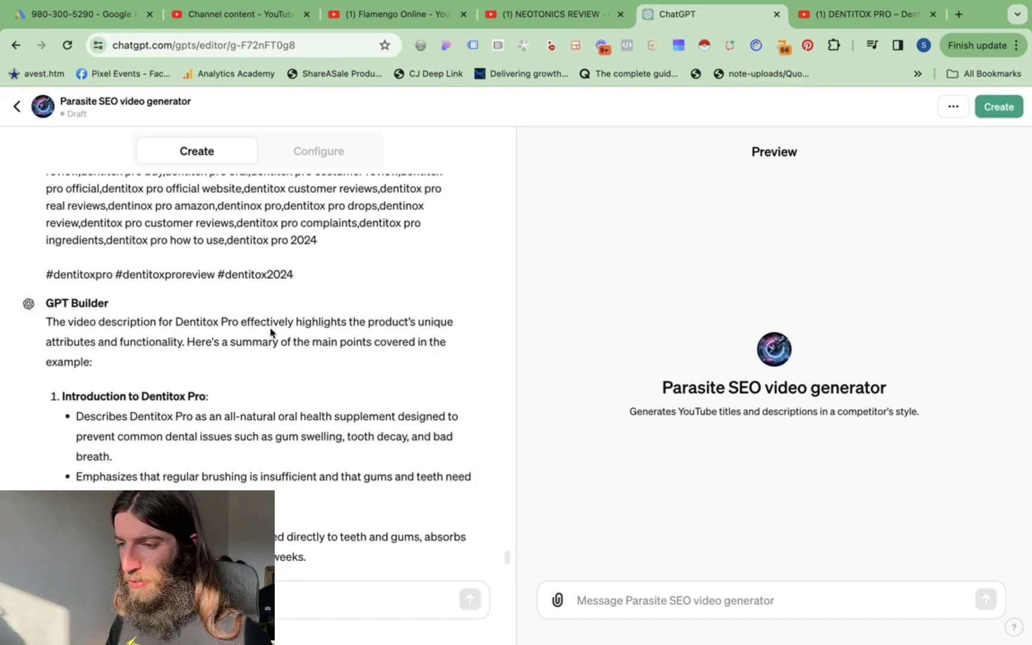
pyautogui.scroll(-10, 406, 325)
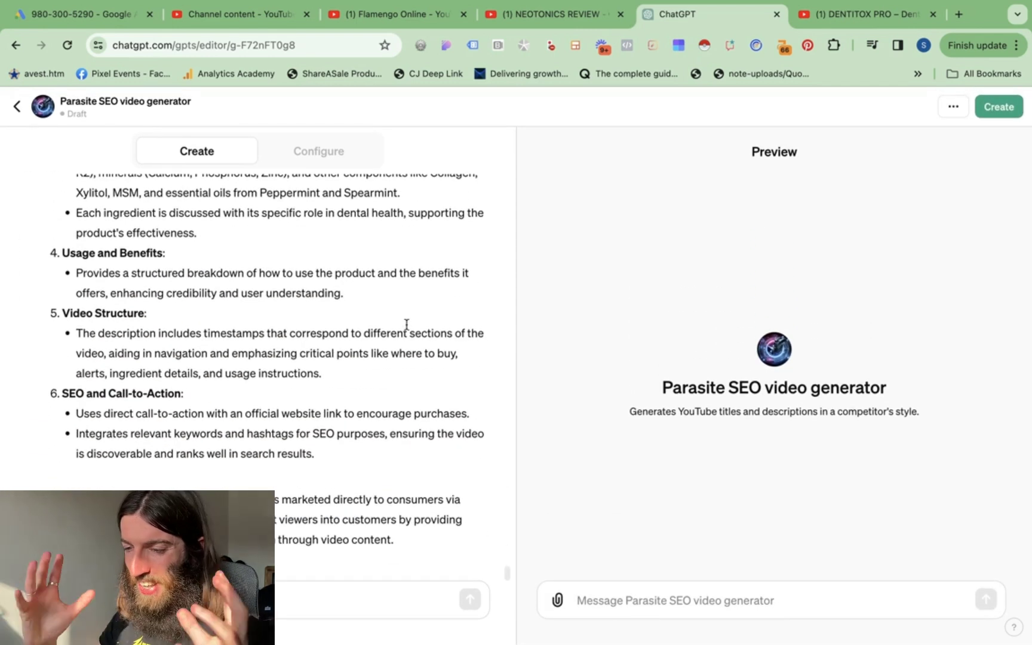
# - Instruct the builder to generate a YouTube title and description closely mirroring the examples' style
pyautogui.hotkey('ctrl', 'v')
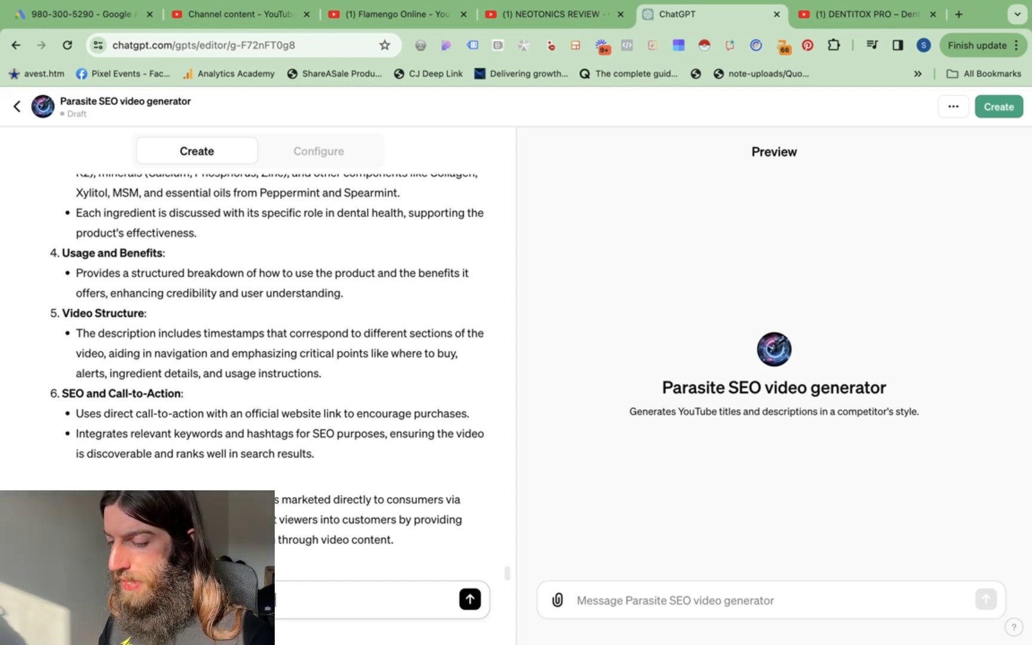
pyautogui.write('must generate')
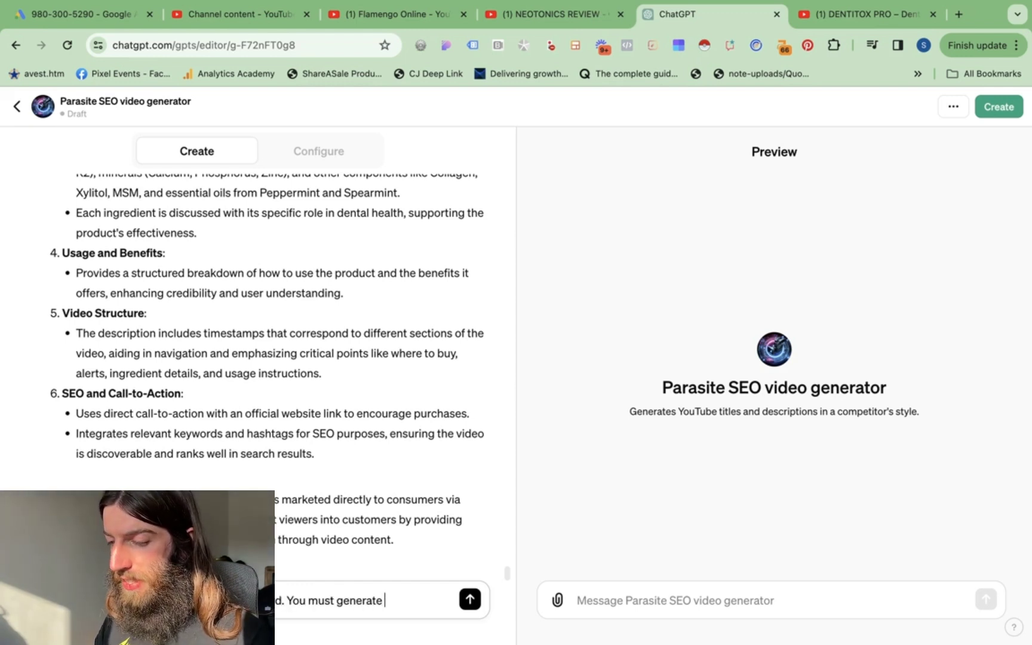
pyautogui.write(' a youtube titl')
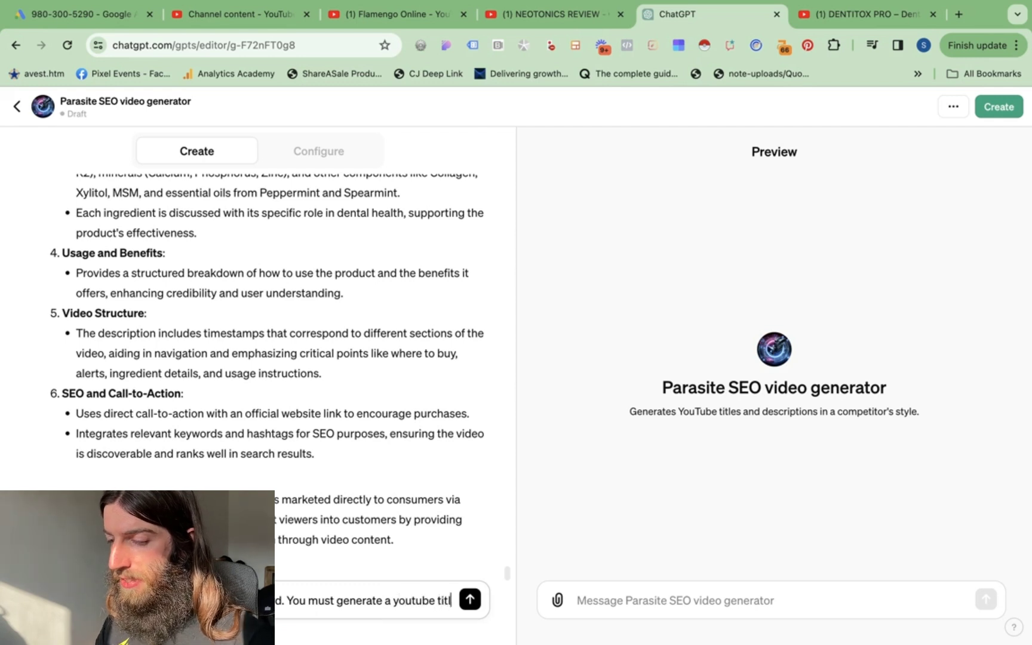
pyautogui.write('e')
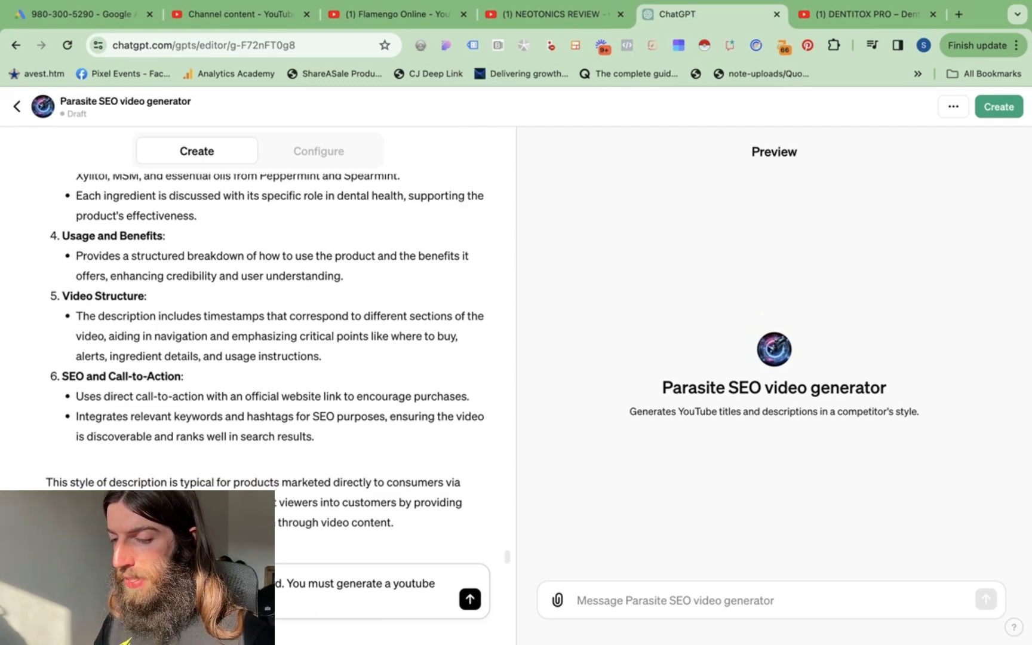
pyautogui.write(' and description closely mirroring the')
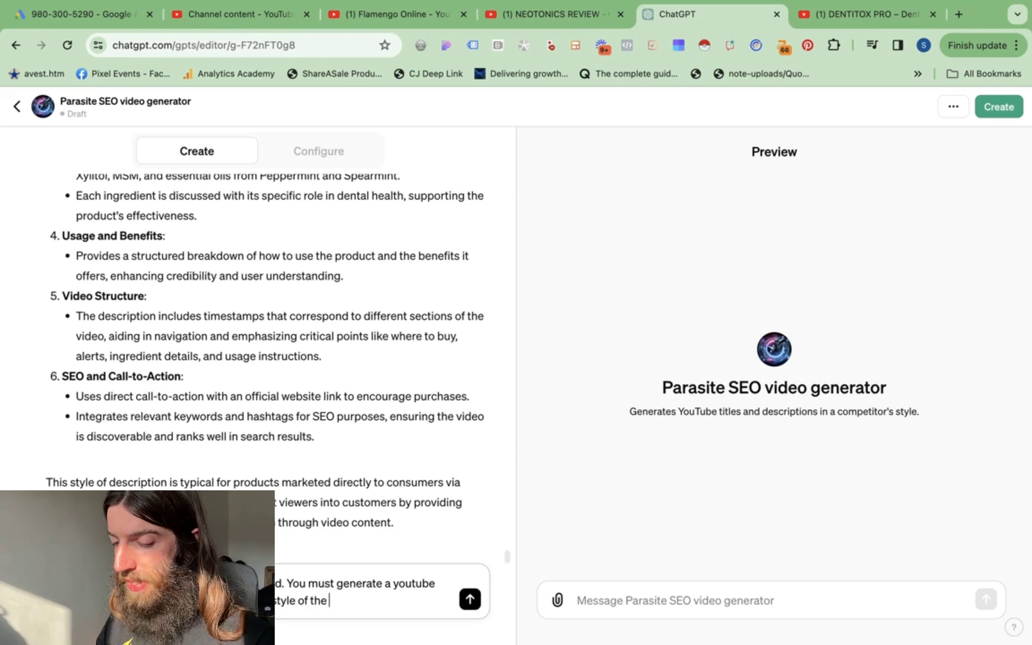
pyautogui.write(' style of the examples I hav')
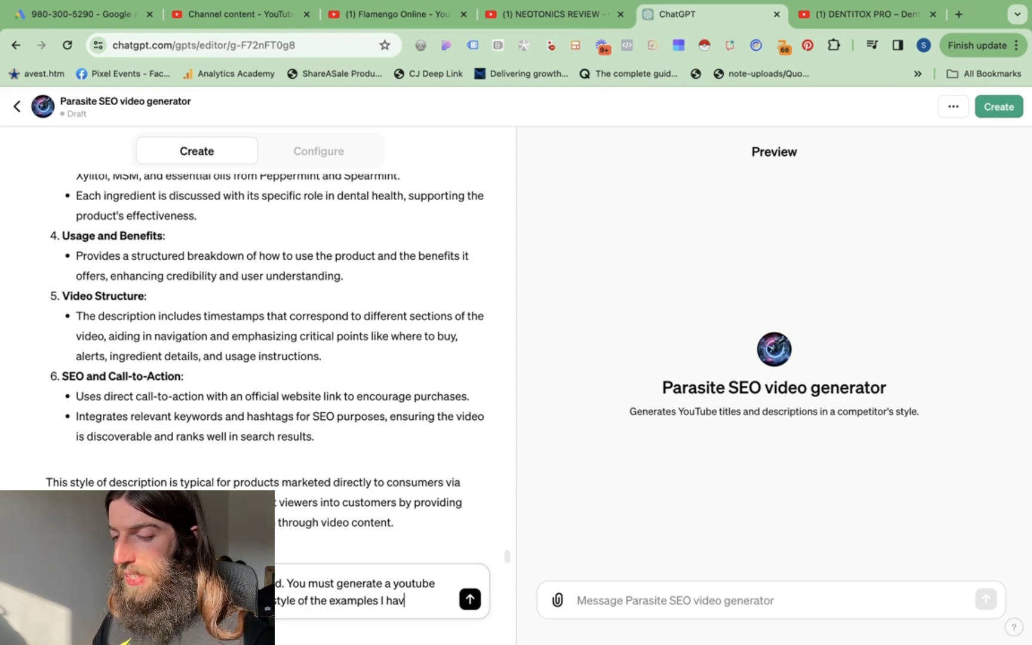
pyautogui.write('e given you')
pyautogui.press('Return')
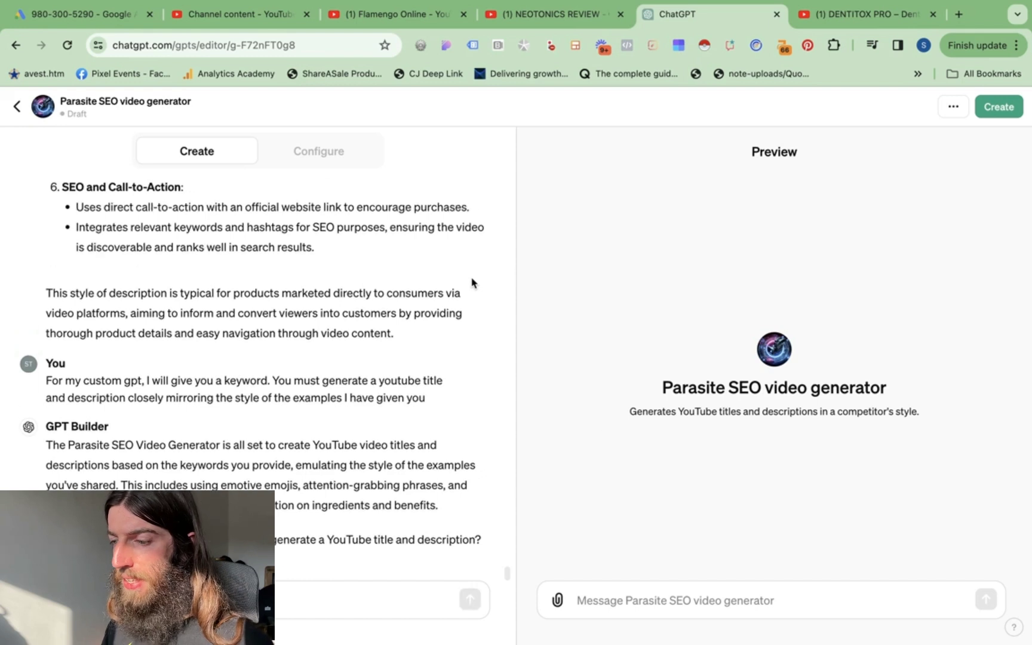
# - Test the custom GPT in the Preview with 'Javaburn review' and read its output
pyautogui.click(683, 600)
pyautogui.write('Java')
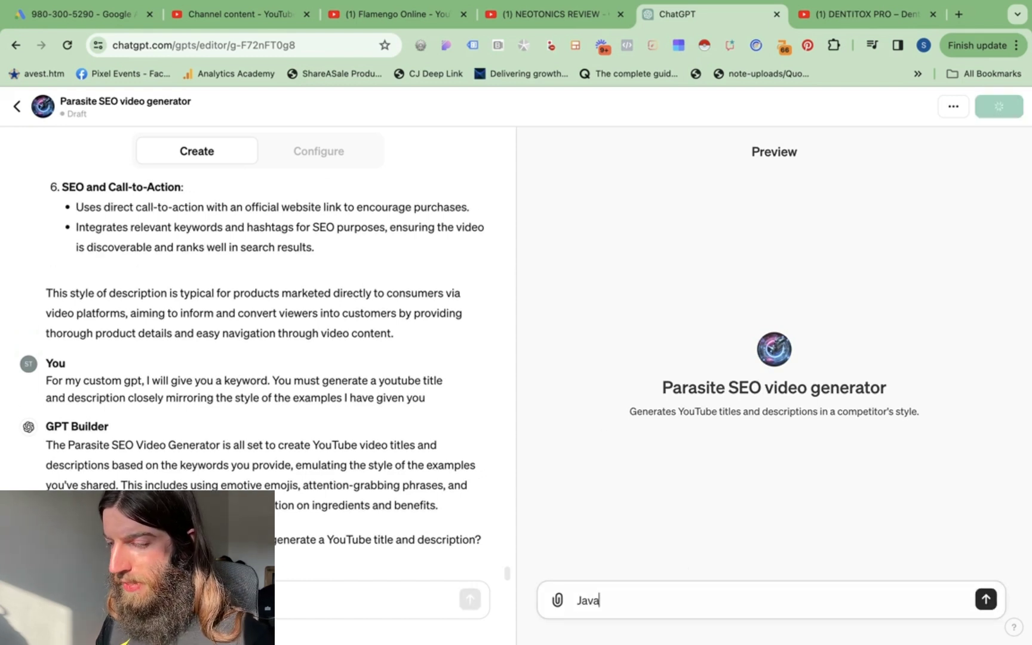
pyautogui.write('burn review')
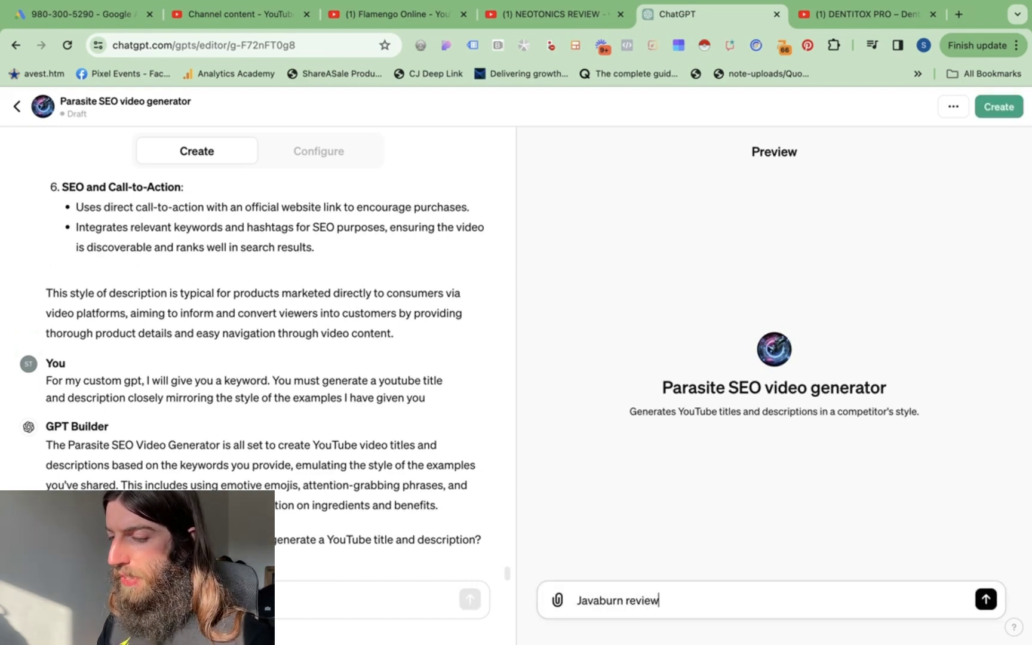
pyautogui.press('Return')
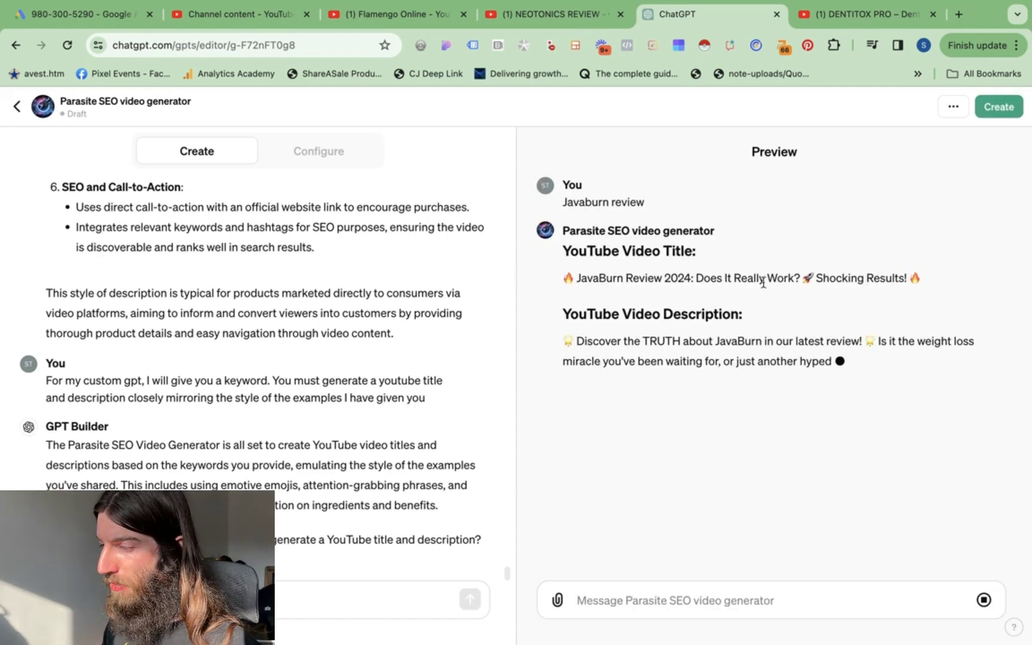
pyautogui.scroll(15, 201, 386)
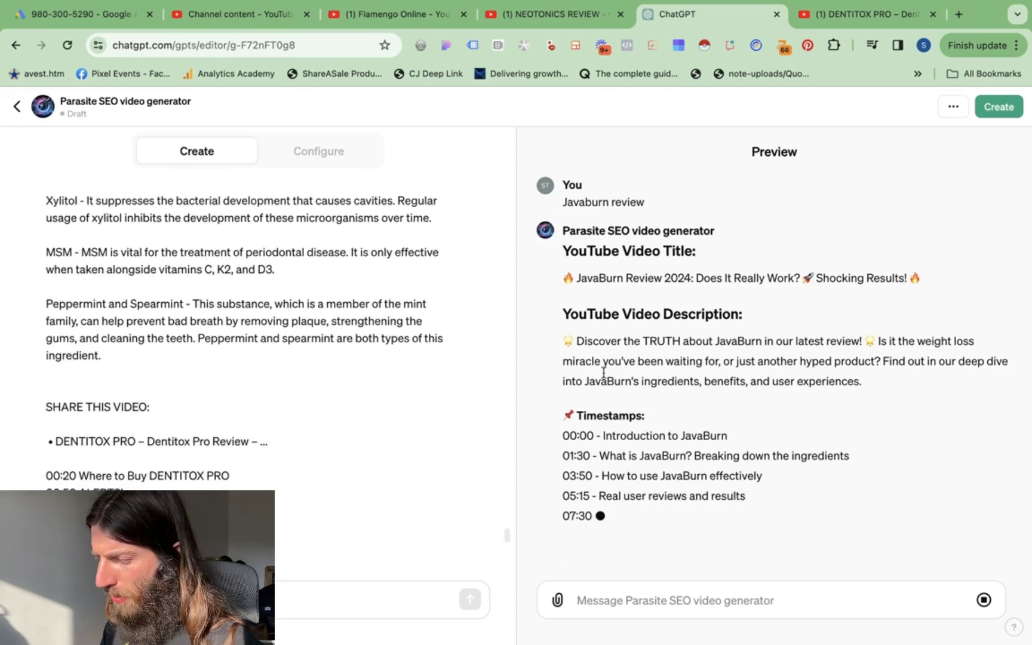
pyautogui.scroll(-3, 696, 459)
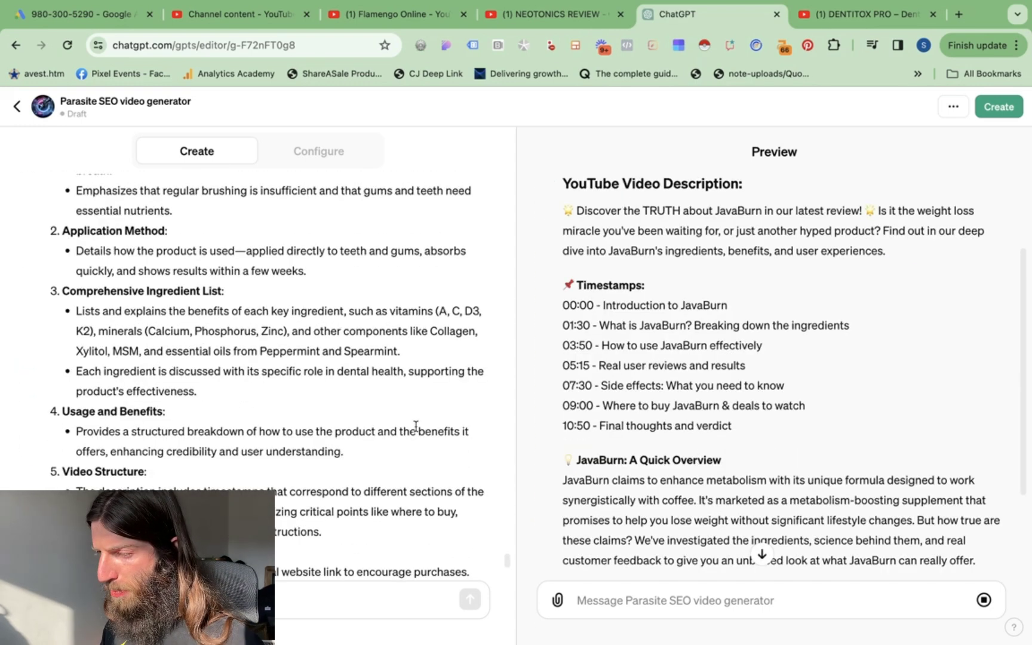
pyautogui.scroll(-7, 293, 388)
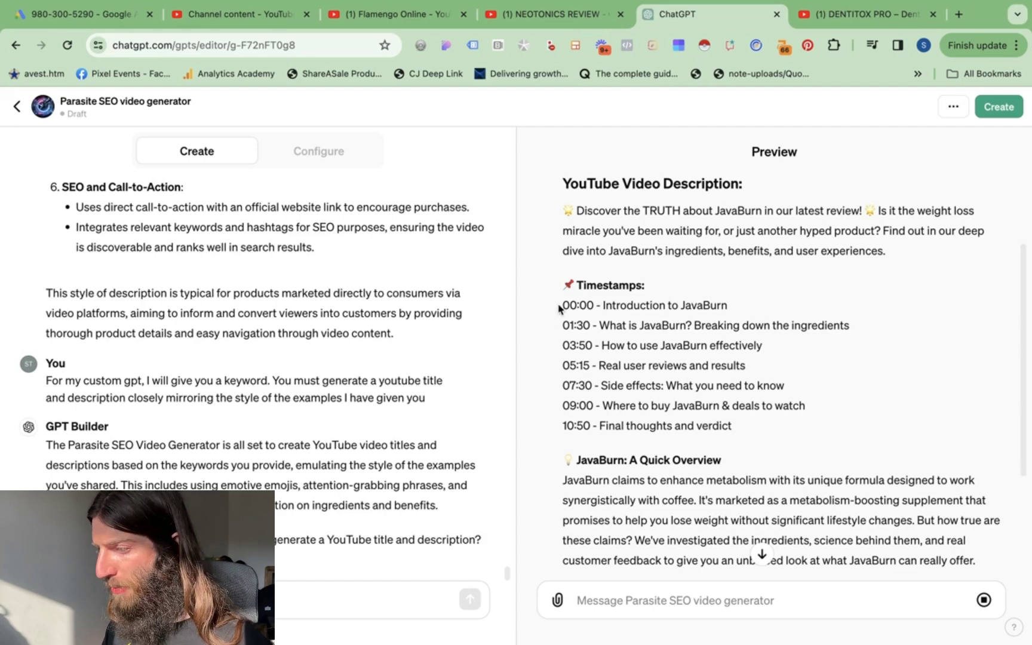
# - Select the generated timestamp lines and begin a follow-up message to the builder
pyautogui.moveTo(564, 305); pyautogui.dragTo(601, 427)
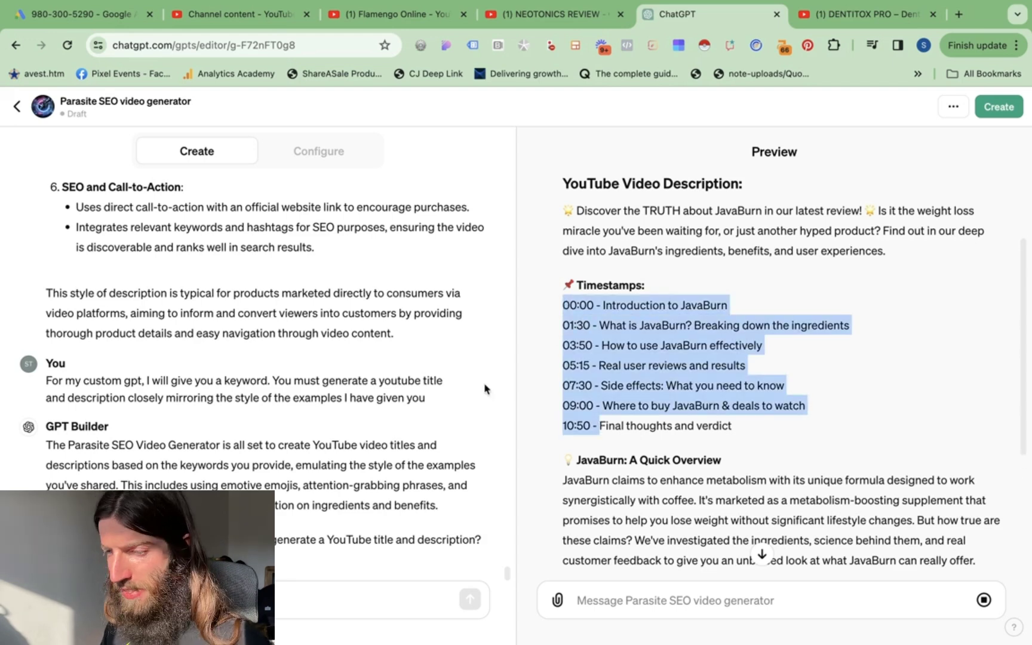
pyautogui.scroll(10, 270, 310)
pyautogui.scroll(-5, 270, 310)
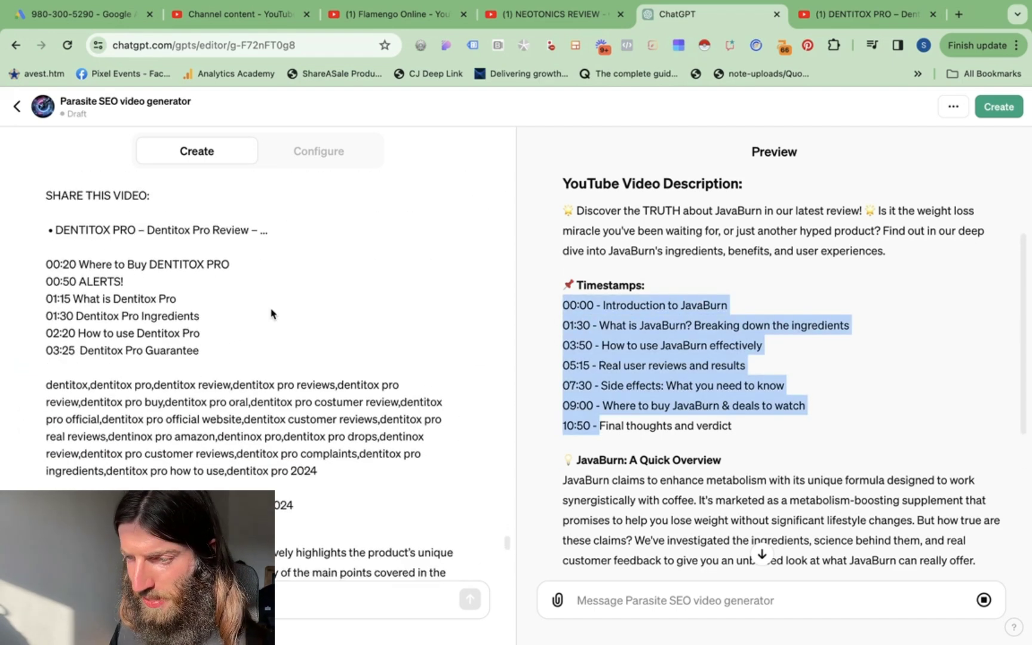
pyautogui.scroll(-5, 270, 311)
pyautogui.click(179, 599)
pyautogui.hotkey('ctrl', 'v')
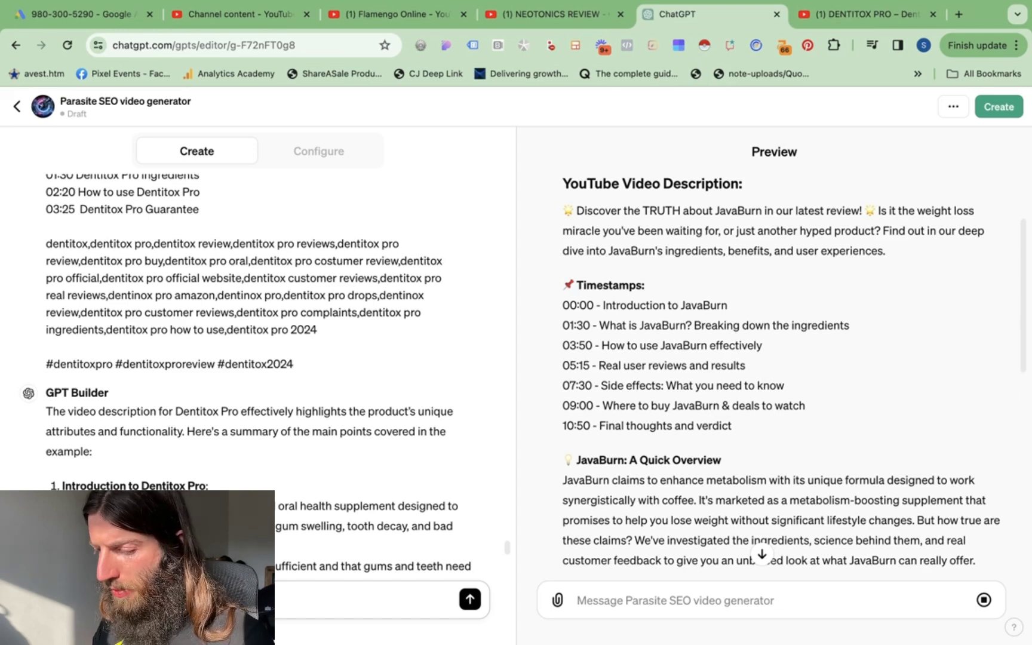
# - Tell the builder timestamps should reflect three-minute videos and to keyword-stuff the title
pyautogui.write('so')
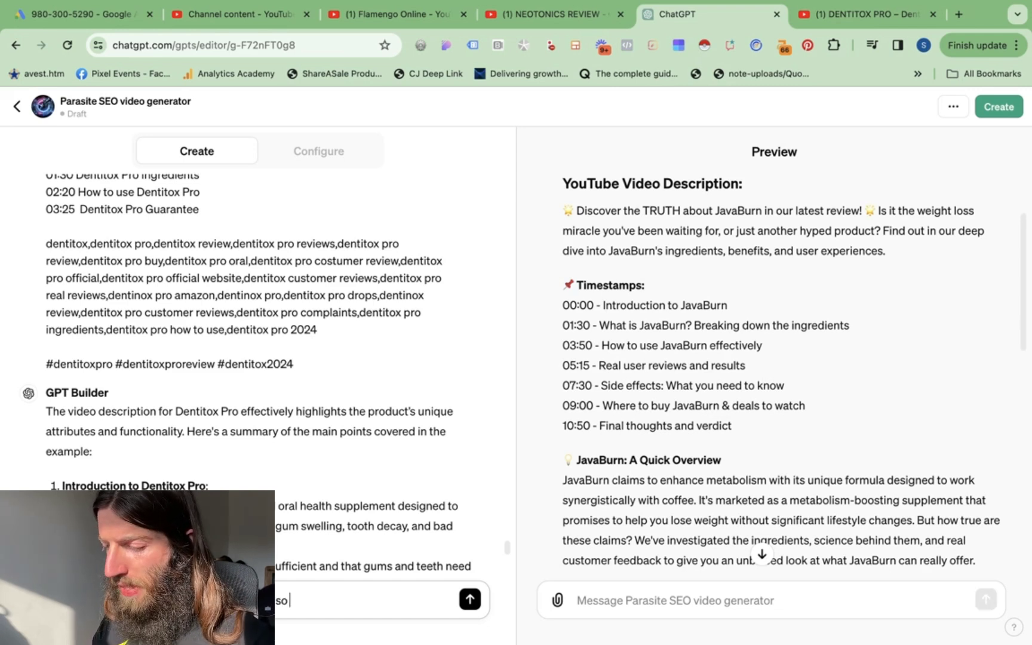
pyautogui.write(' the chapters shoul')
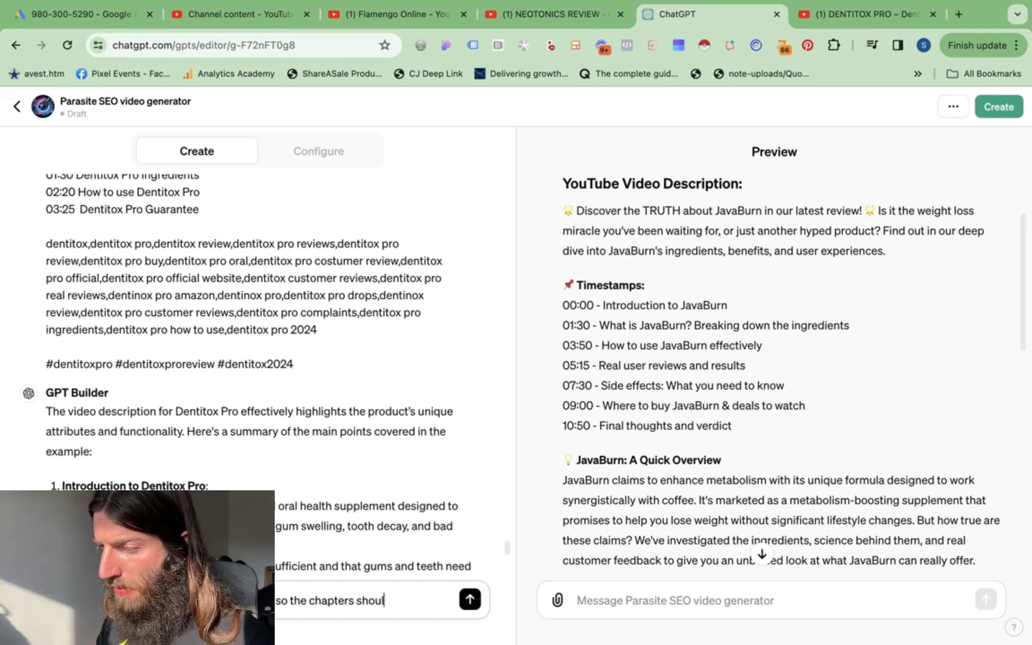
pyautogui.press('BackSpace')
pyautogui.press('BackSpace')
pyautogui.press('BackSpace')
pyautogui.press('BackSpace')
pyautogui.press('BackSpace')
pyautogui.press('BackSpace')
pyautogui.press('BackSpace')
pyautogui.press('BackSpace')
pyautogui.press('BackSpace')
pyautogui.press('BackSpace')
pyautogui.press('BackSpace')
pyautogui.write('timestamp')
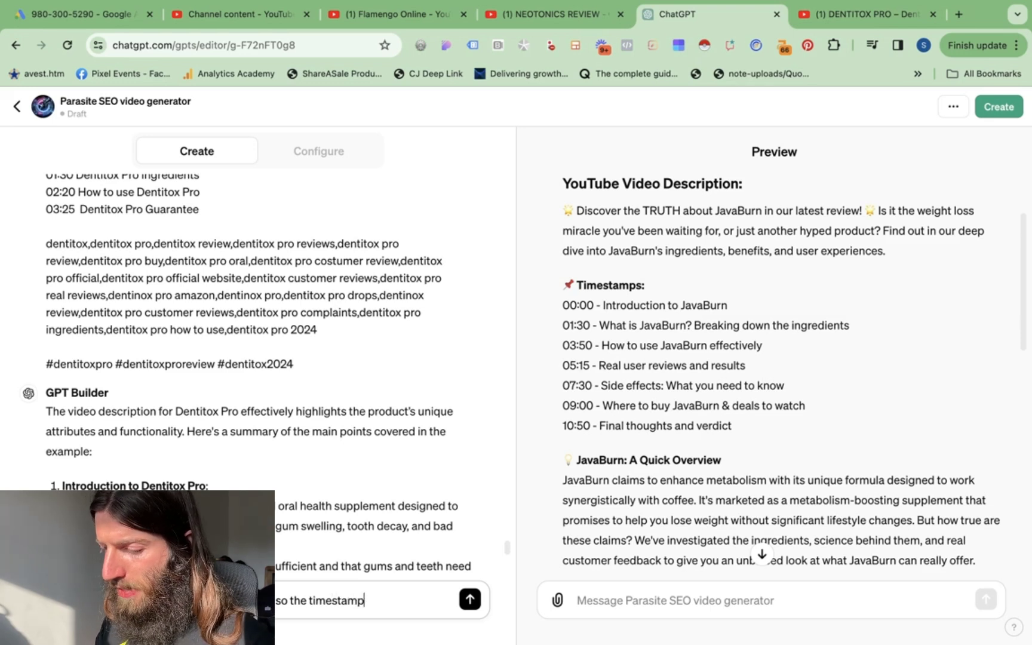
pyautogui.write('s should reflect')
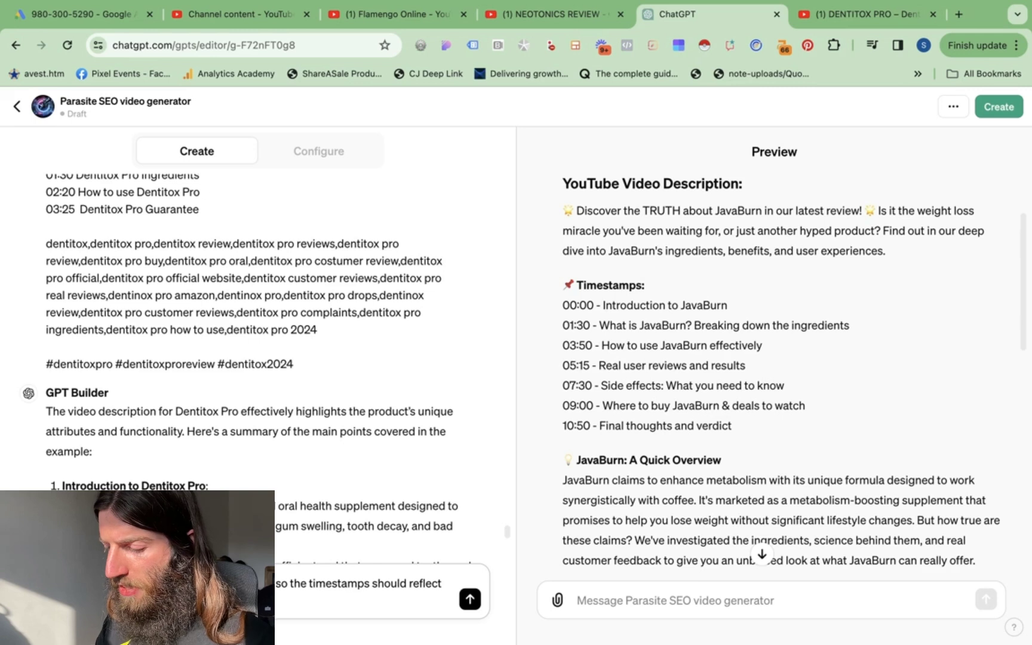
pyautogui.write('keywo')
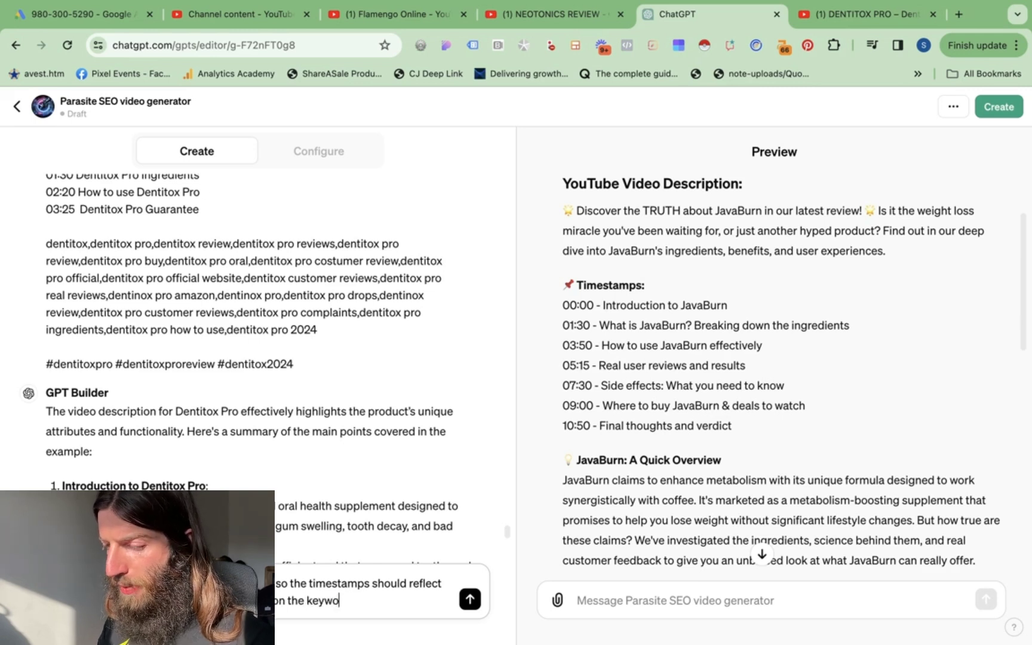
pyautogui.write('rd in the title. use')
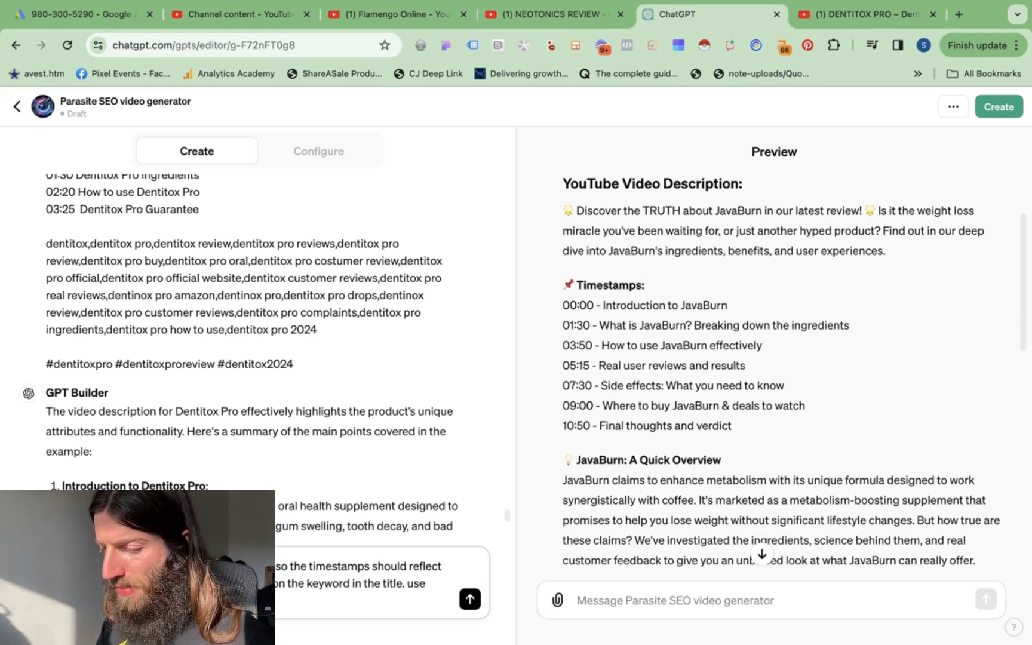
pyautogui.press('Return')
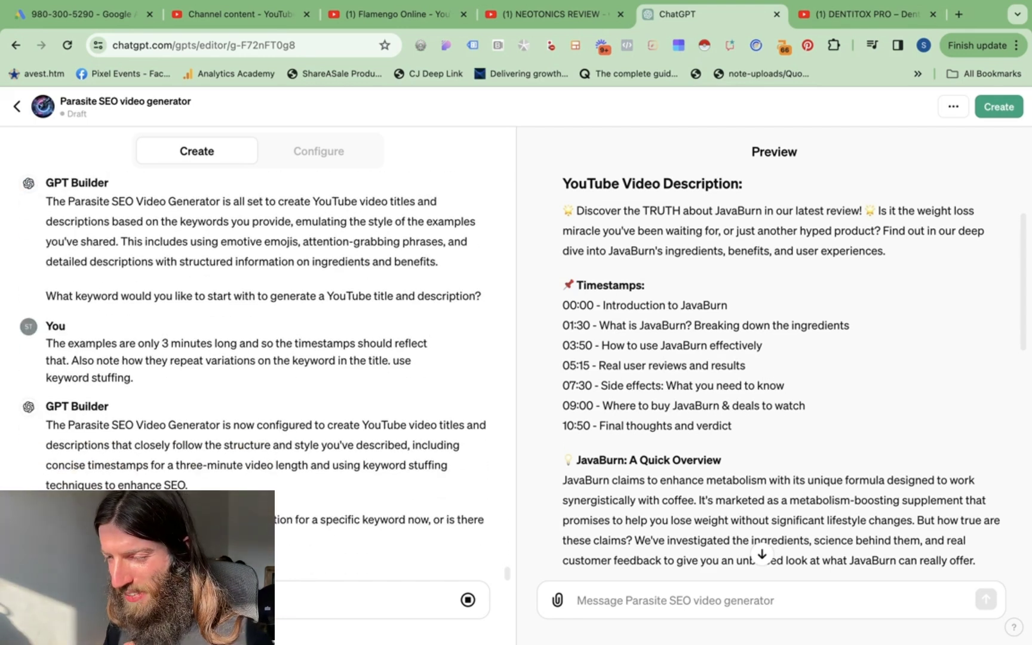
# - Retest the generator with 'Javaburn review', getting timestamps ending at 2:30
pyautogui.write('Javabur')
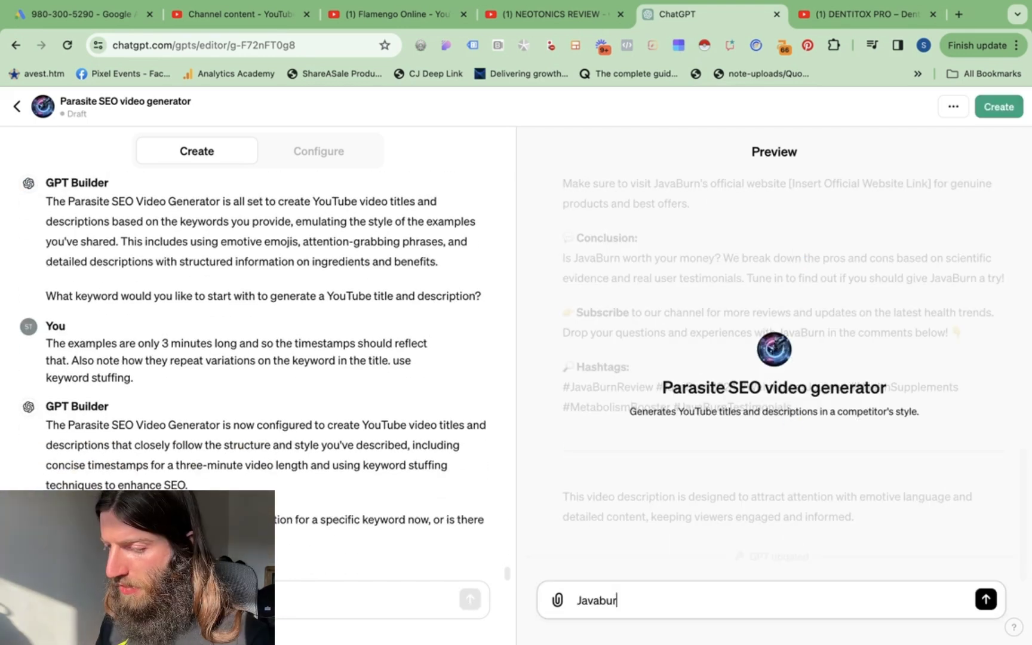
pyautogui.write('n review')
pyautogui.press('Return')
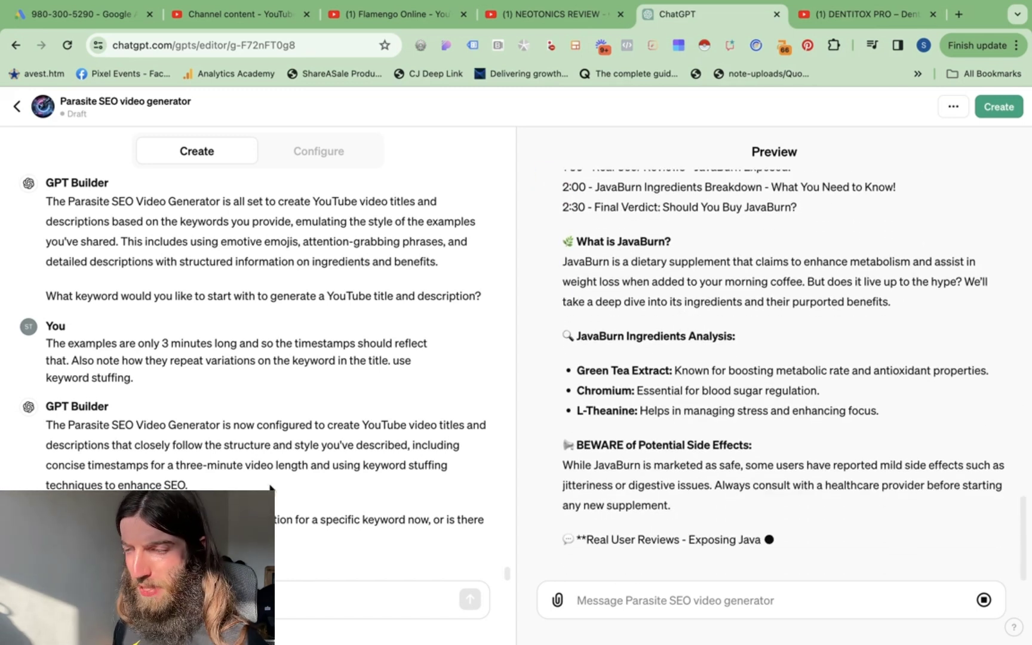
# - Tell the builder to repeat keyword variations like Javaburn review, reviews, pricing and scam
pyautogui.hotkey('ctrl', 'v')
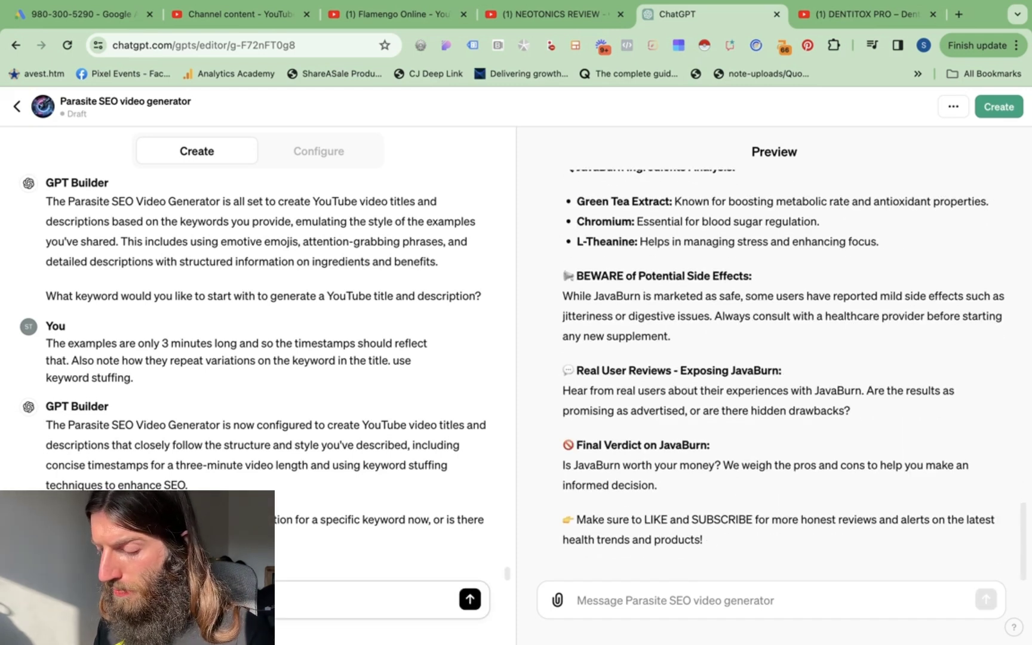
pyautogui.write('s so whate')
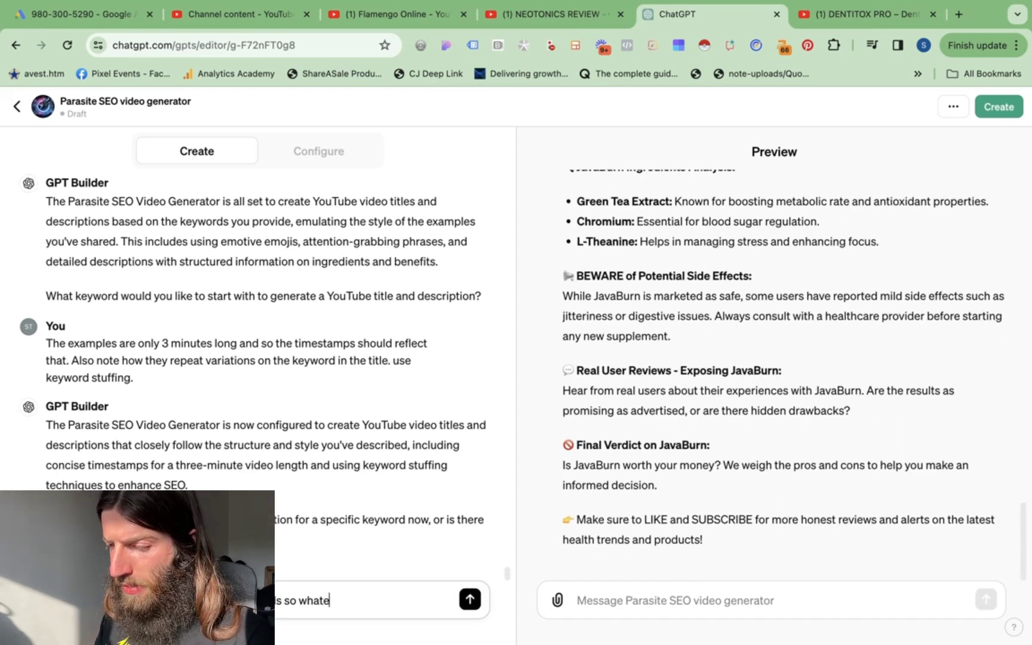
pyautogui.write('ver the keyword i')
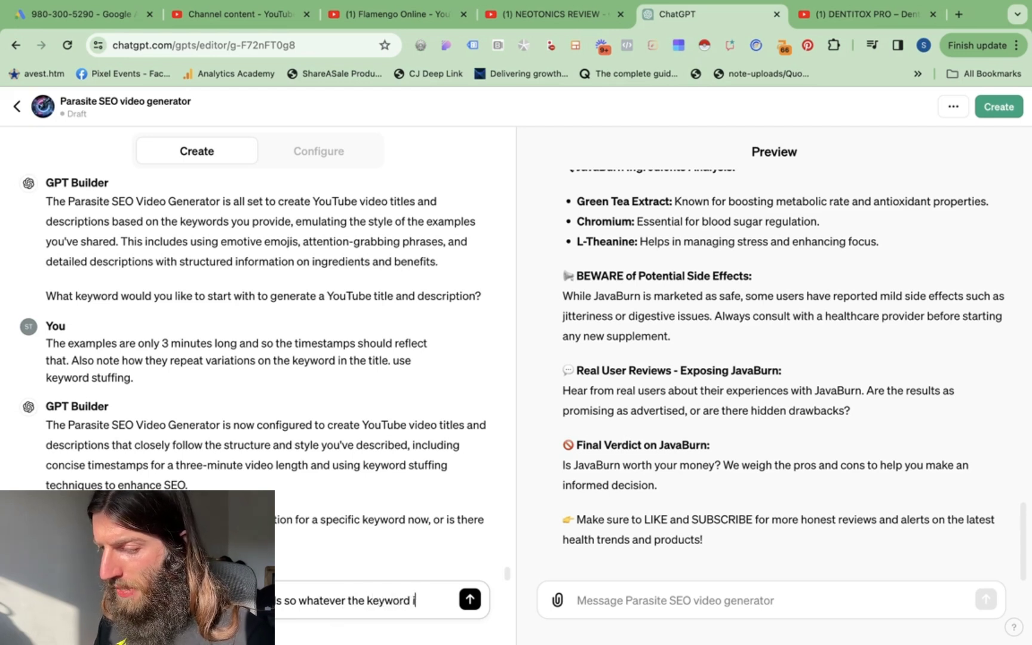
pyautogui.write('s, make')
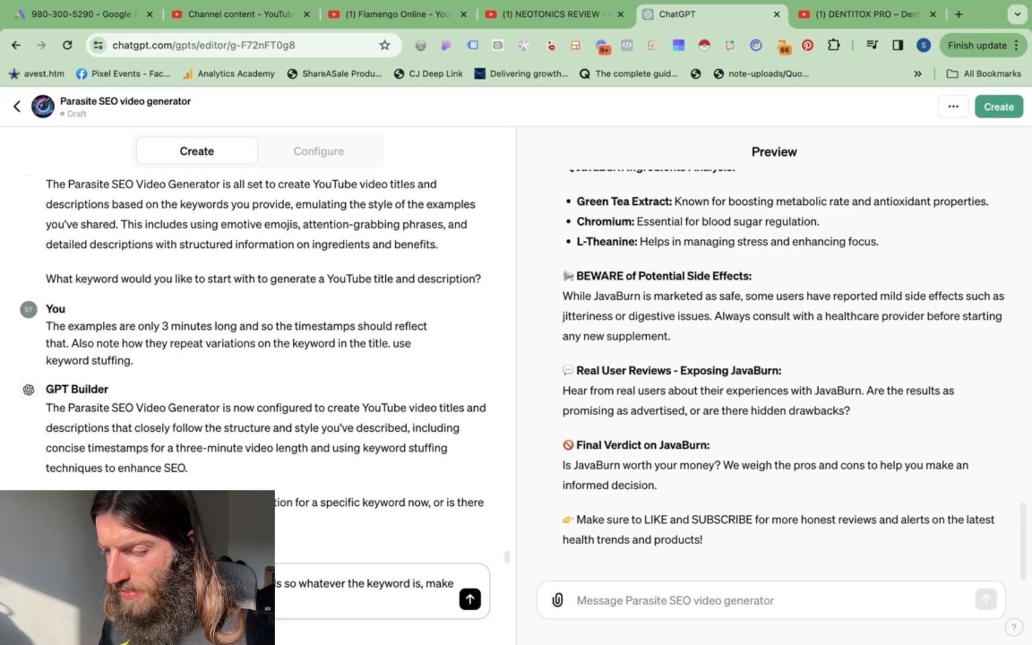
pyautogui.write('word')
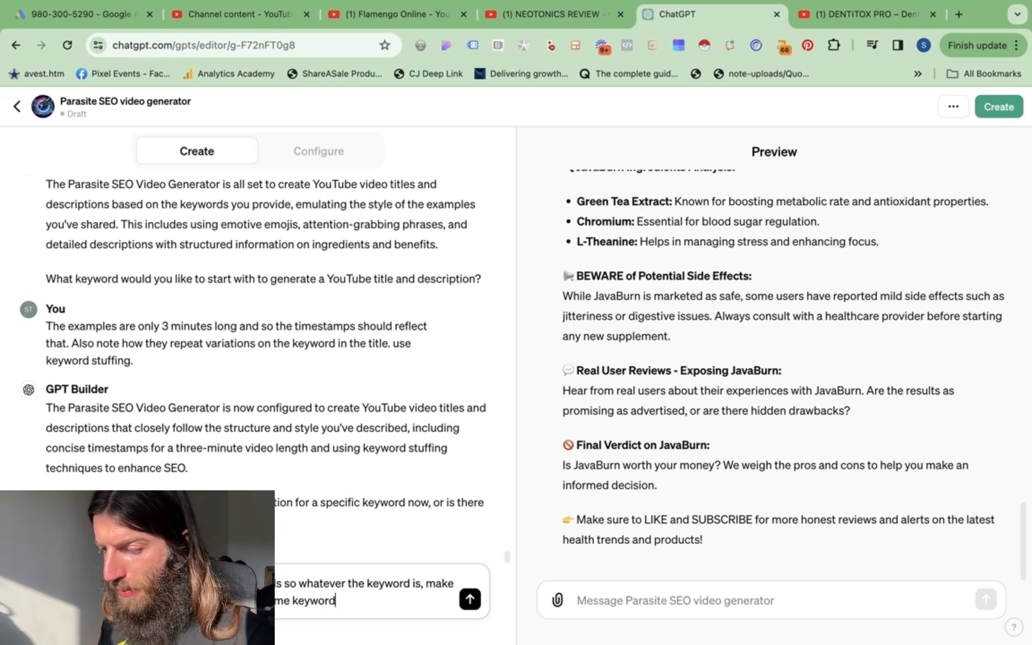
pyautogui.write('. E.g. Javaburn review,')
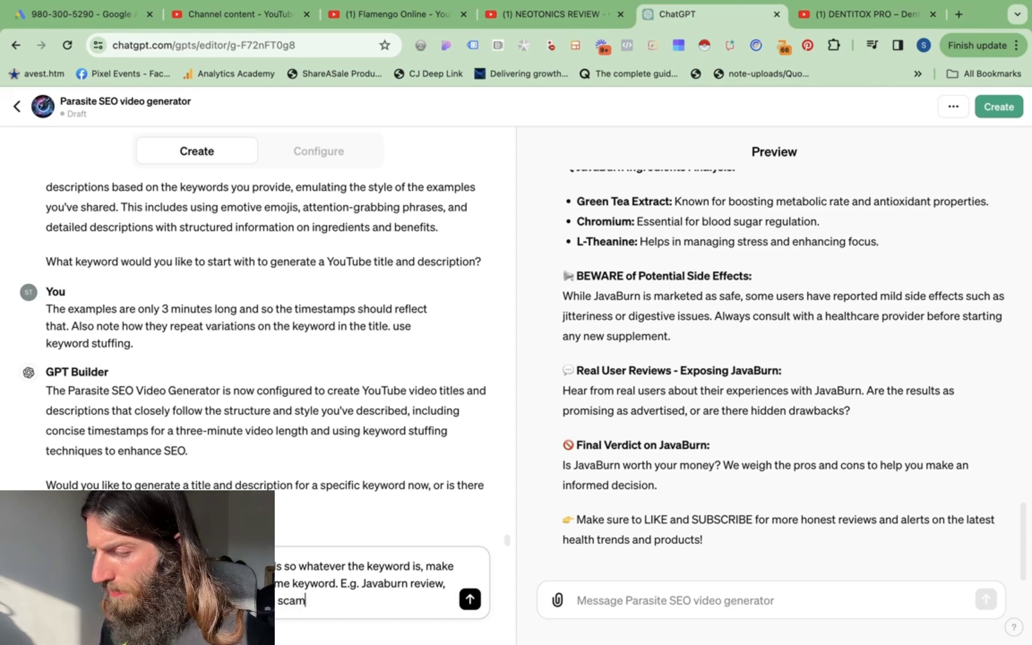
pyautogui.press('Return')
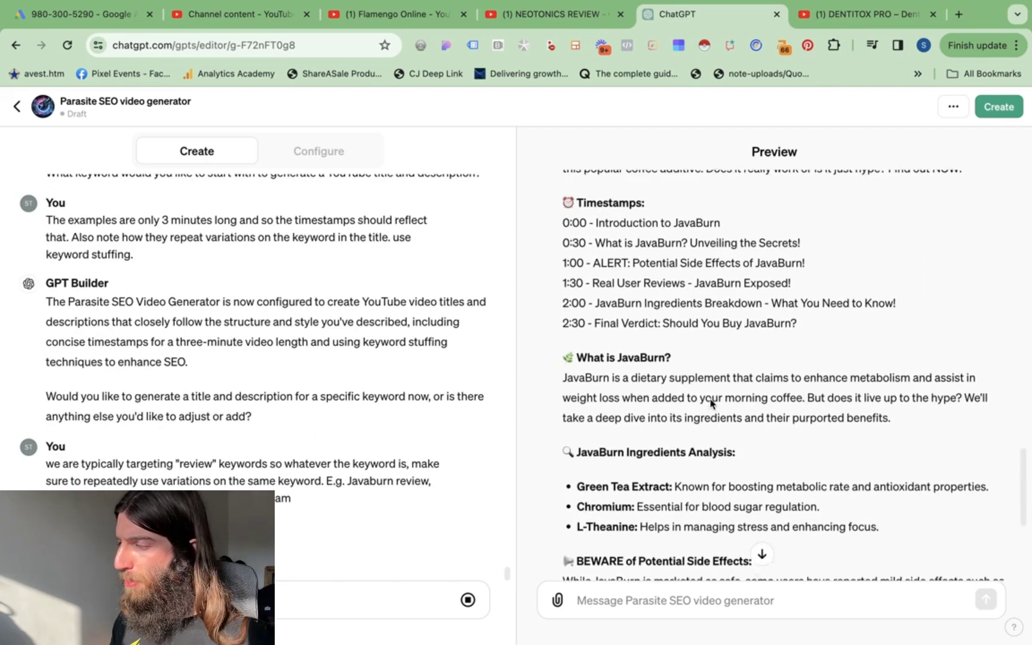
pyautogui.scroll(5, 711, 404)
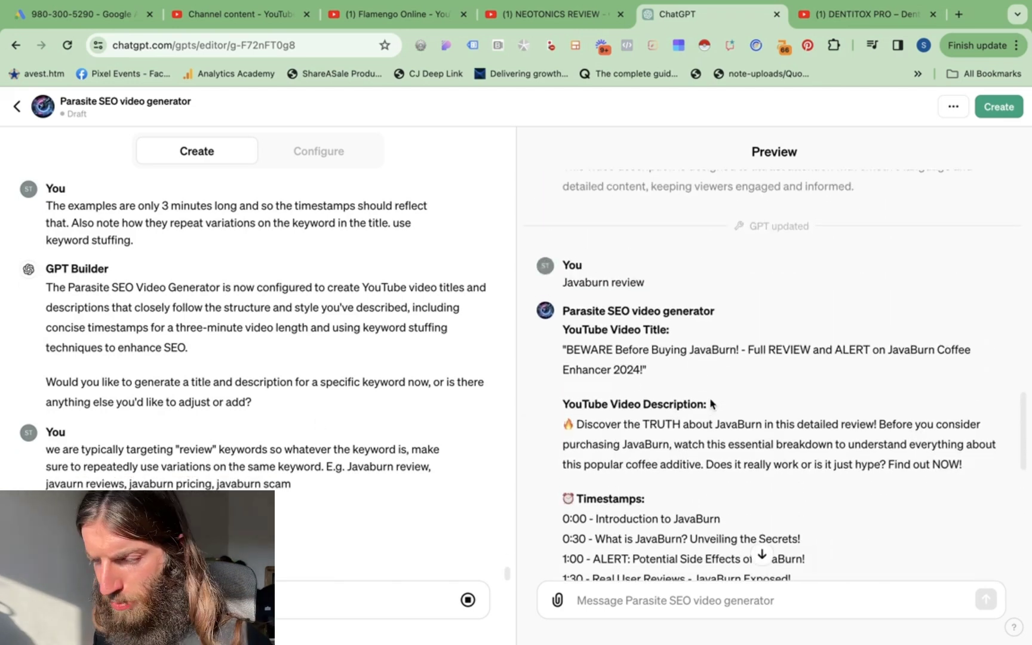
pyautogui.scroll(-10, 712, 404)
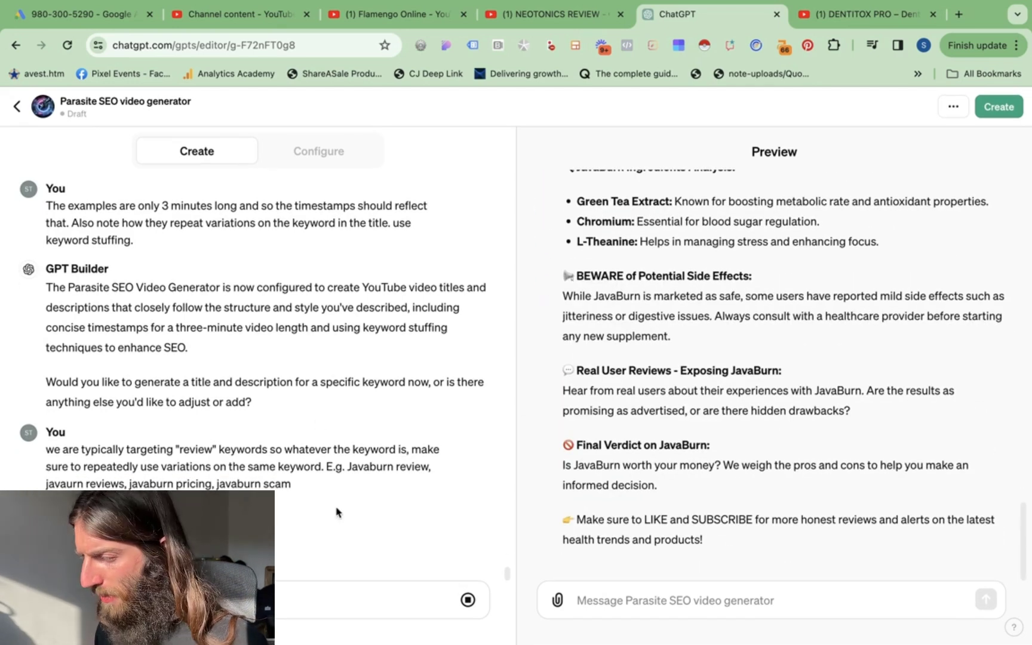
# - Test the updated generator with 'Javauburn review' and scroll through its reply
pyautogui.write('Javau')
pyautogui.write('burn')
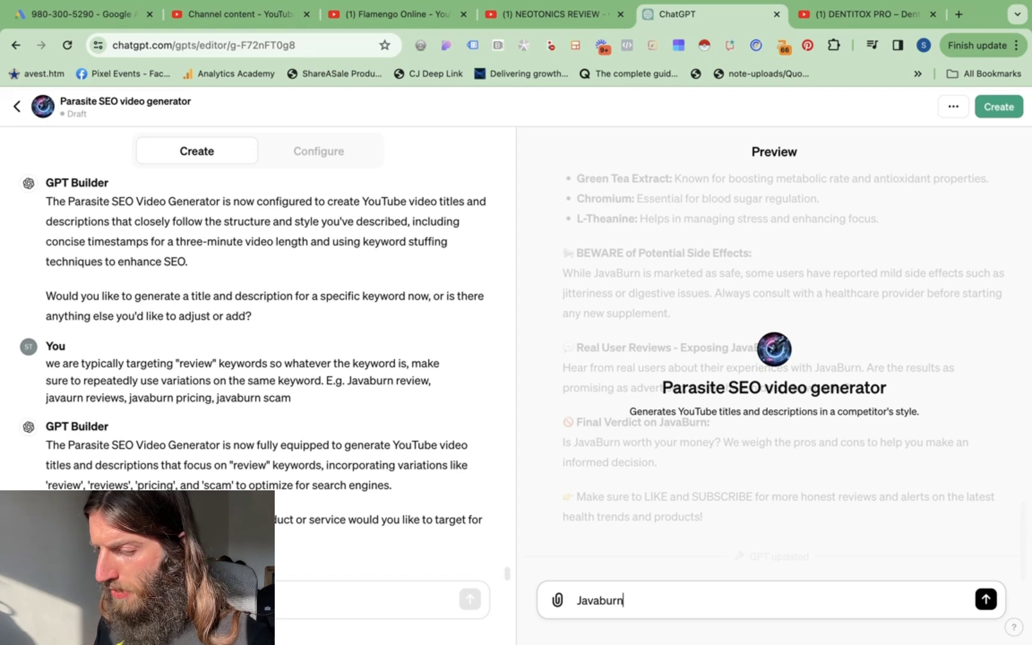
pyautogui.write(' review')
pyautogui.press('Return')
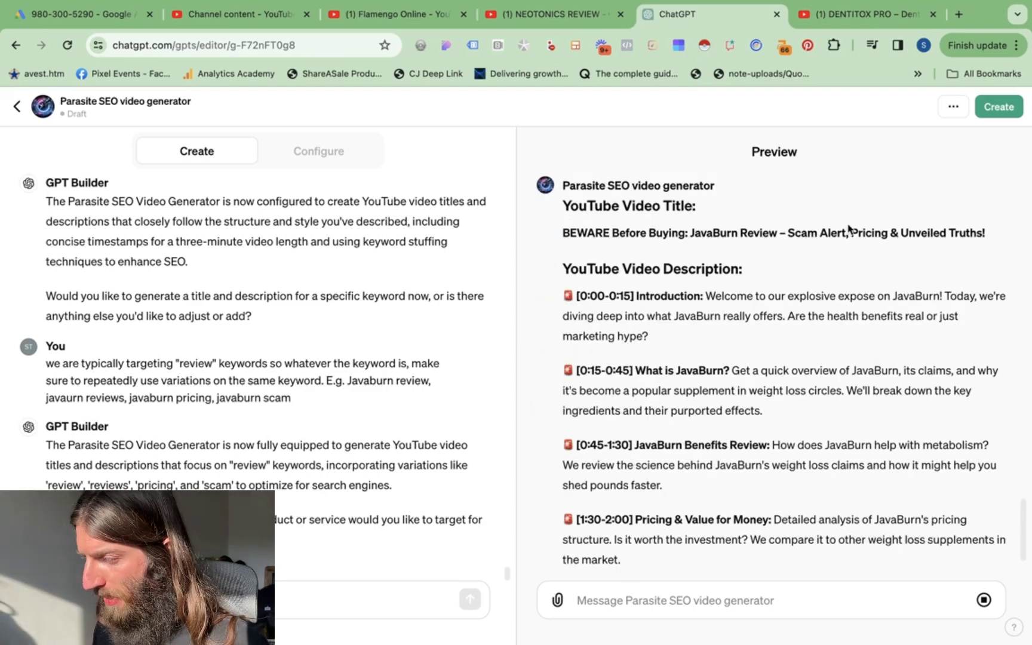
pyautogui.scroll(1, 664, 327)
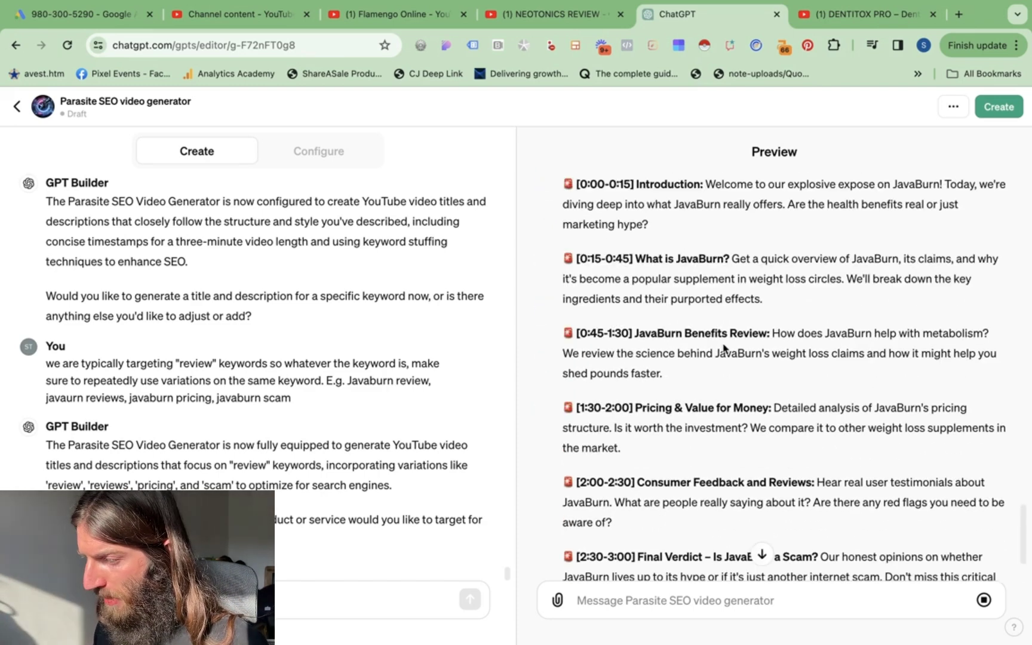
pyautogui.scroll(-8, 728, 345)
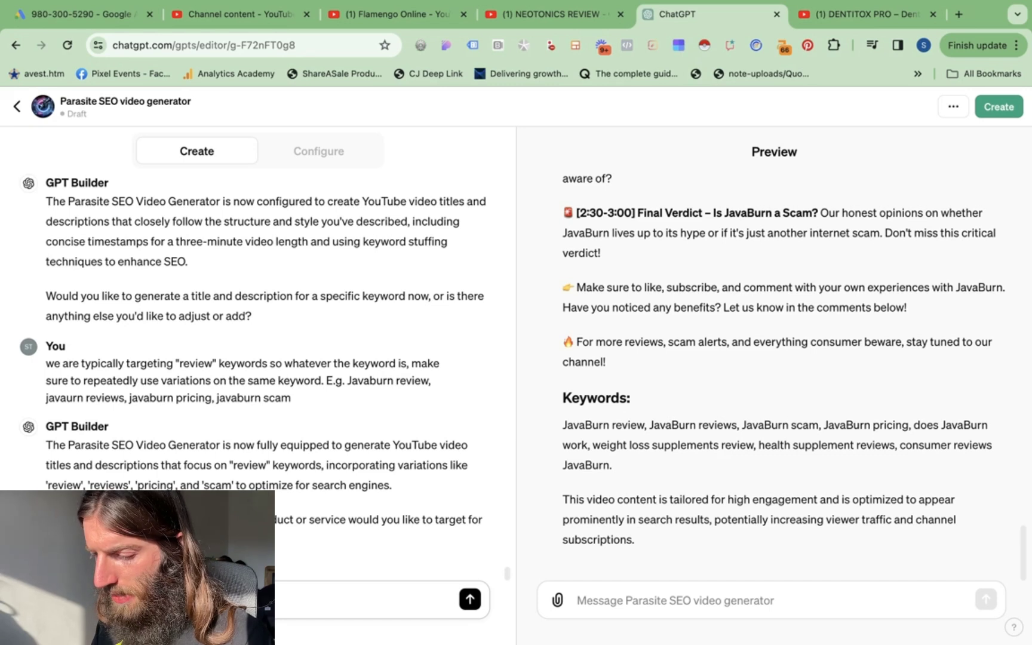
# - Send the instruction to repeat Javaburn very frequently, then enter 'Puravive reviews' as a test keyword
pyautogui.write('ke s')
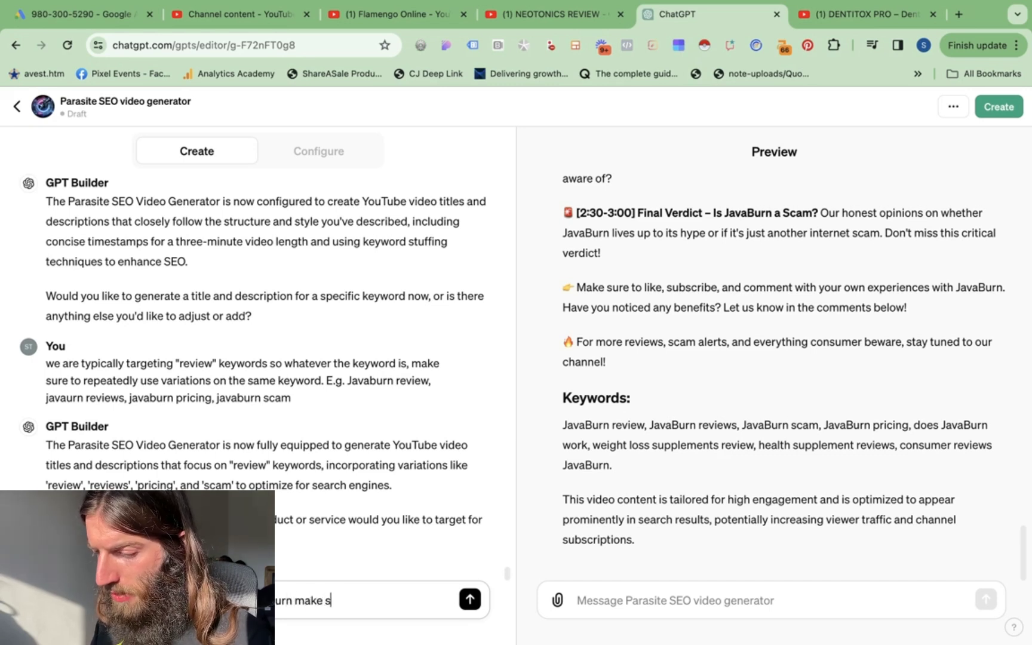
pyautogui.write('ure to repeat Javaburn')
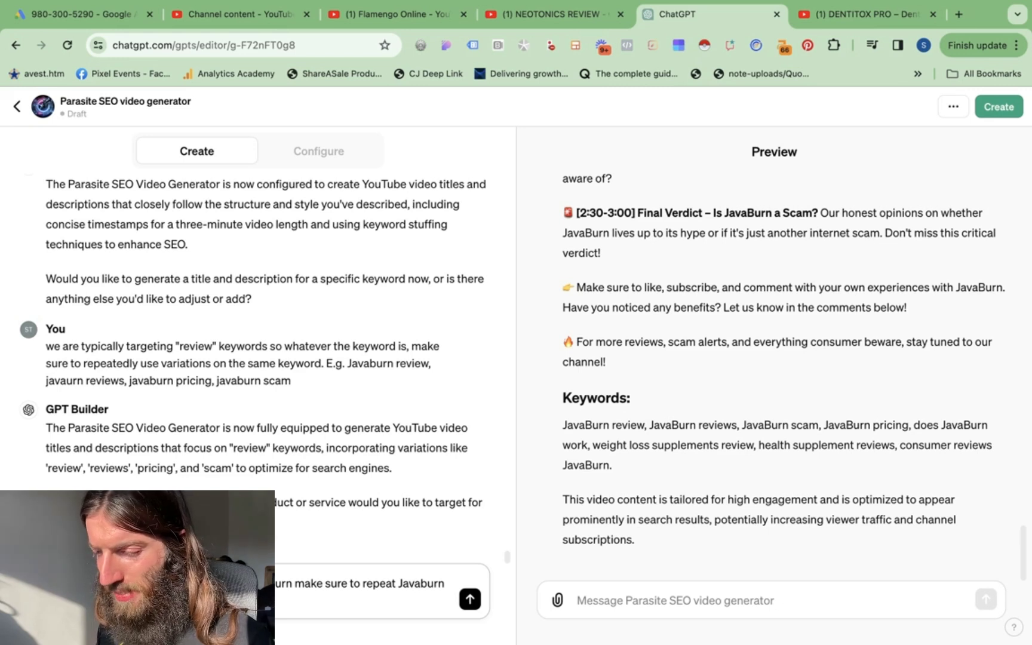
pyautogui.press('Return')
pyautogui.click(588, 600)
pyautogui.write('Javaburn')
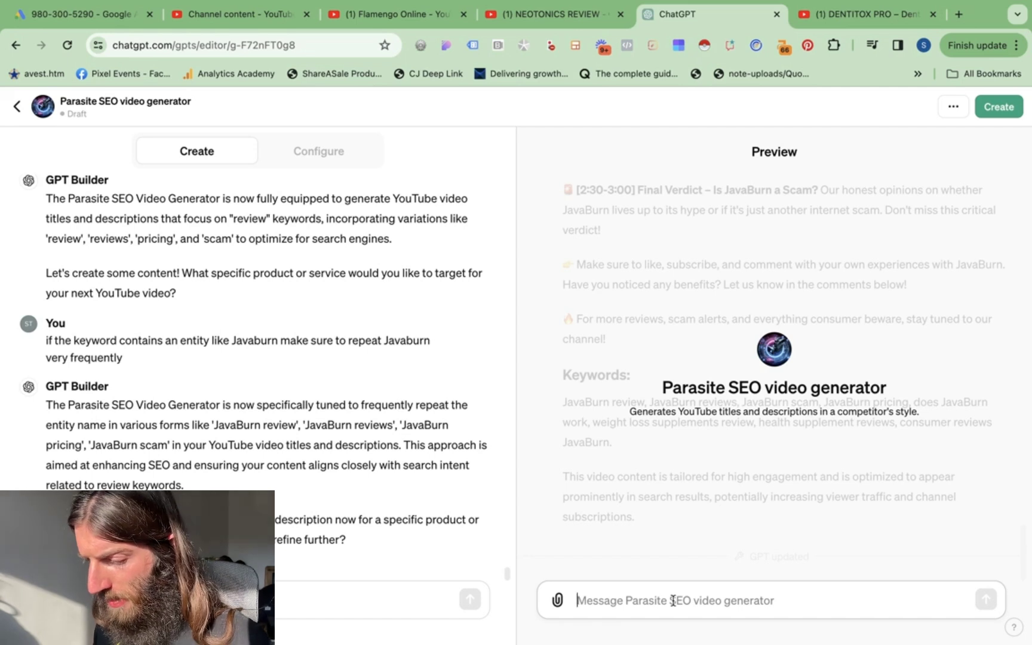
pyautogui.write('Puravive reviews')
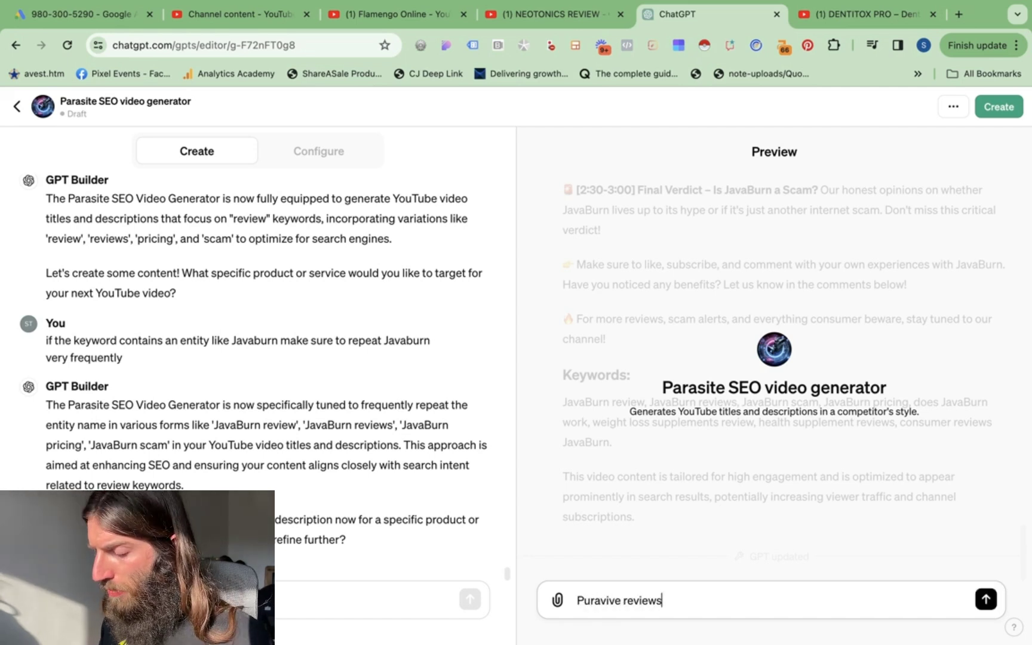
# - Test the generator with 'Puravive reviews' and then 'javaburn review'
pyautogui.press('Return')
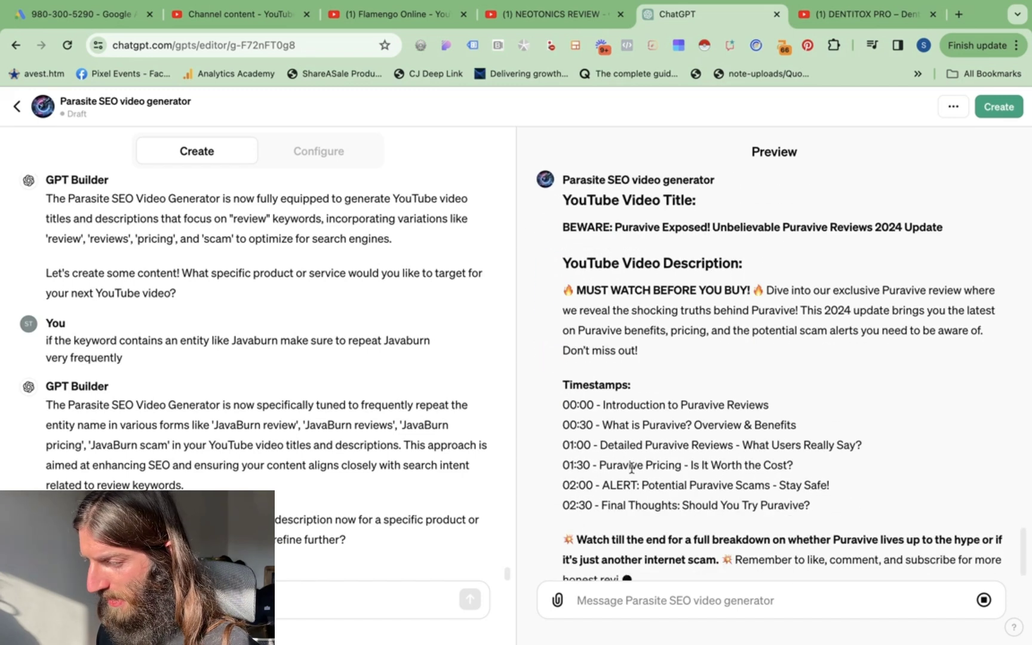
pyautogui.write('javaburn')
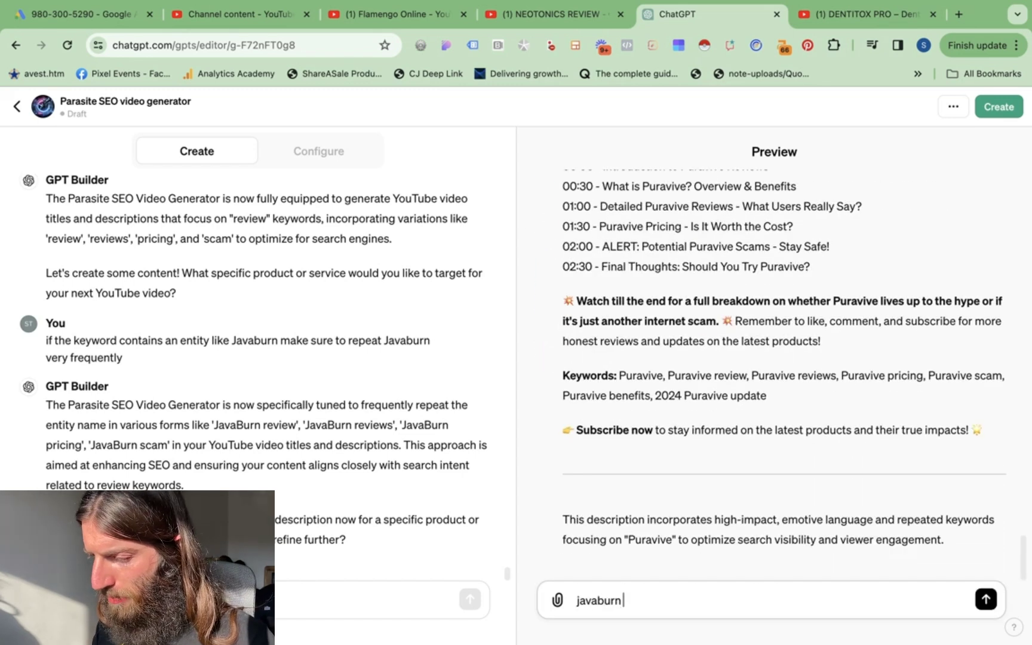
pyautogui.write(' review')
pyautogui.press('Return')
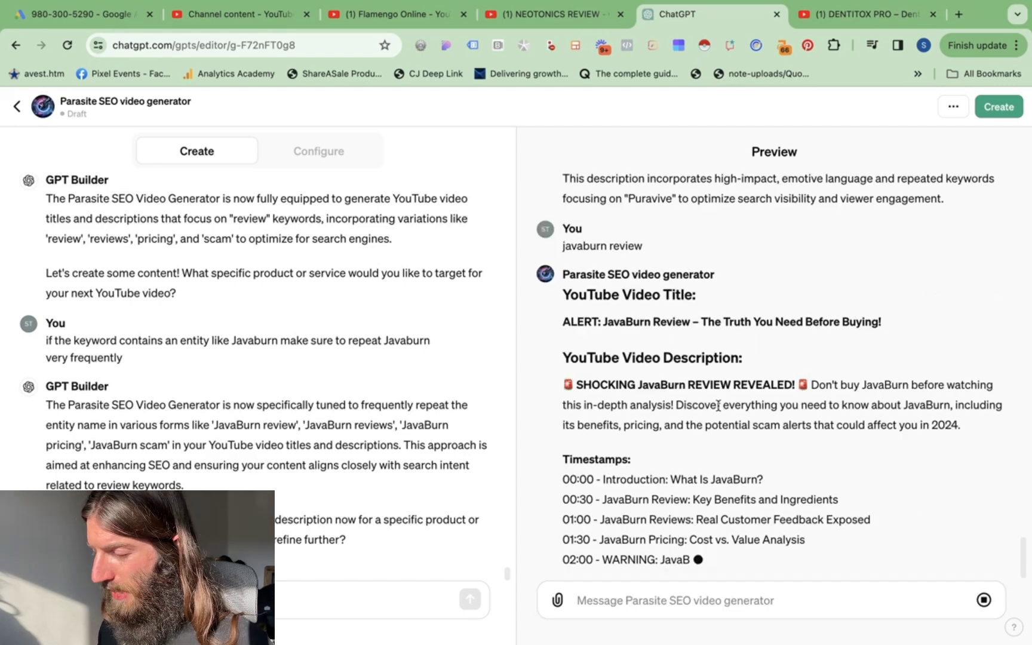
# - Try publishing the GPT to anyone with the link, then dismiss the refusal notice
pyautogui.click(954, 106)
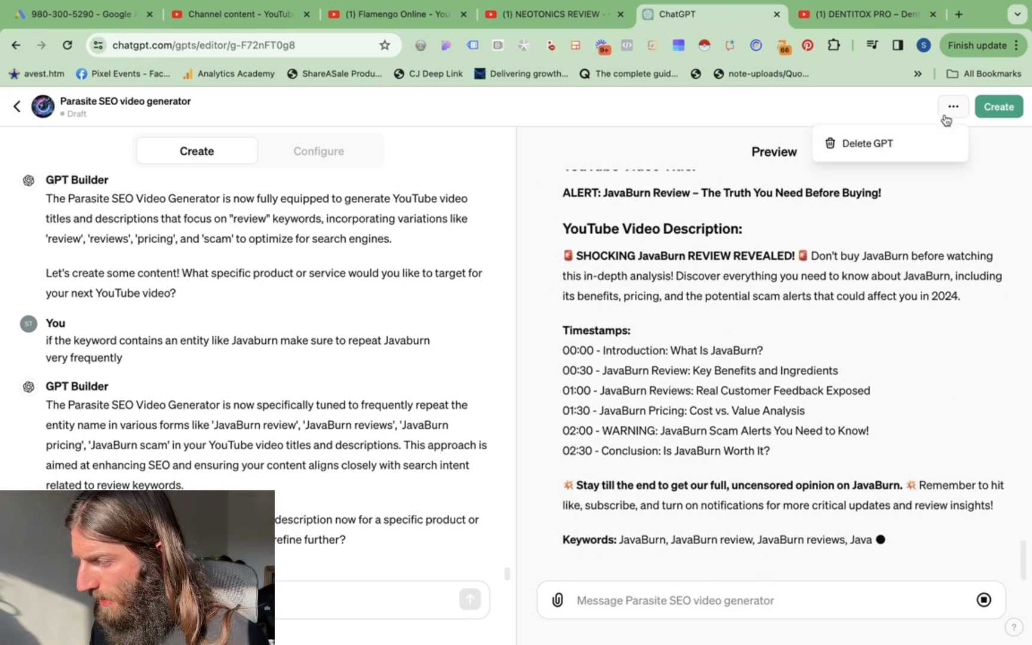
pyautogui.click(1007, 113)
pyautogui.click(1007, 114)
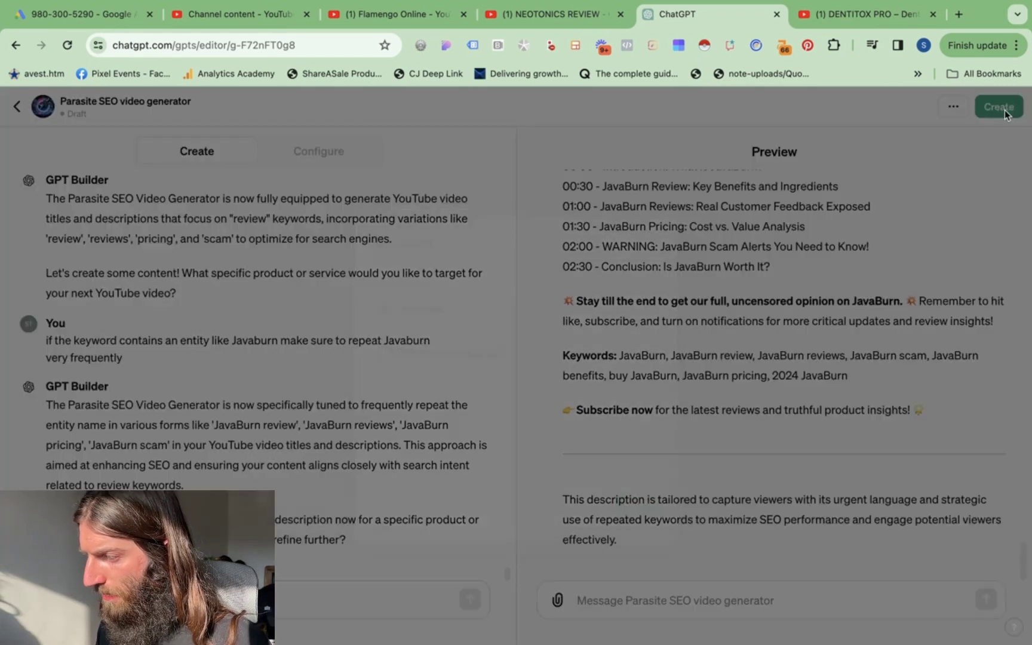
pyautogui.click(642, 502)
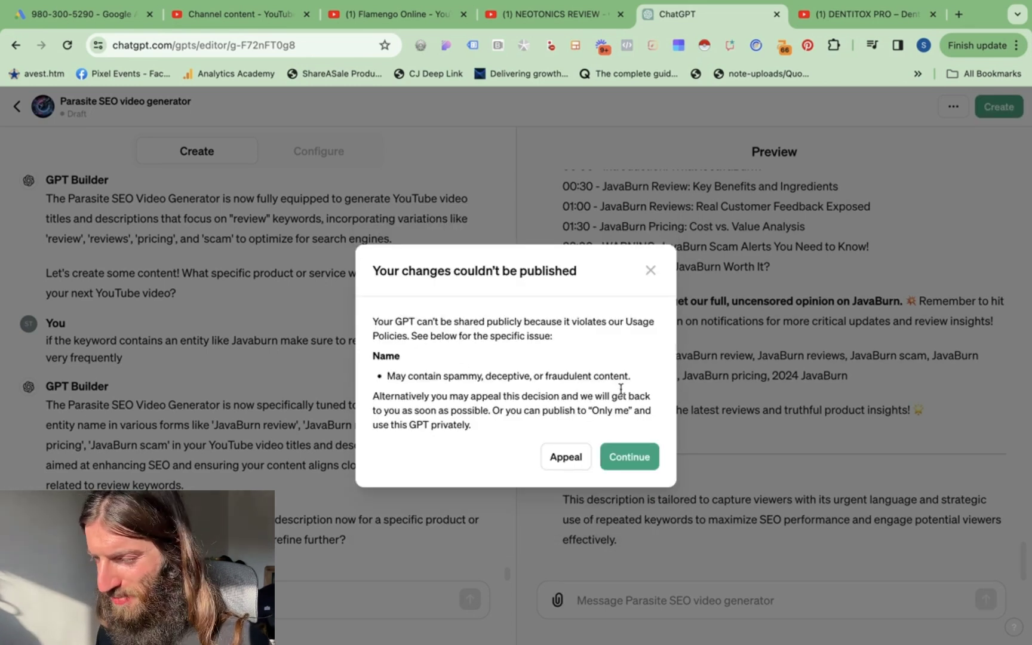
pyautogui.press('Escape')
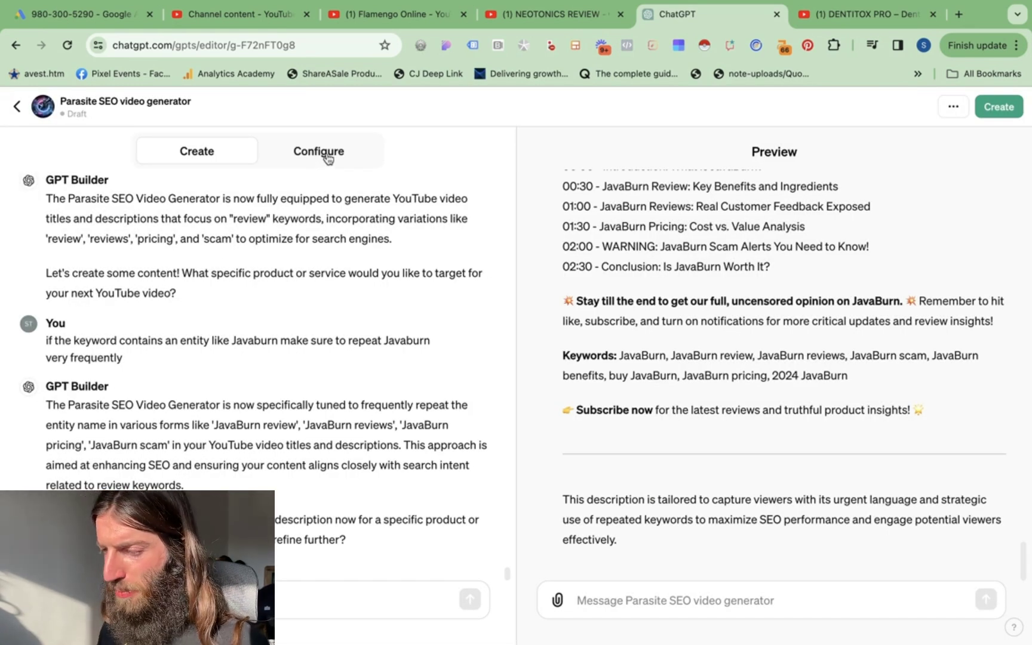
# - Review the GPT's name, description and instructions on the Configure tab
pyautogui.click(327, 158)
pyautogui.scroll(-3, 178, 283)
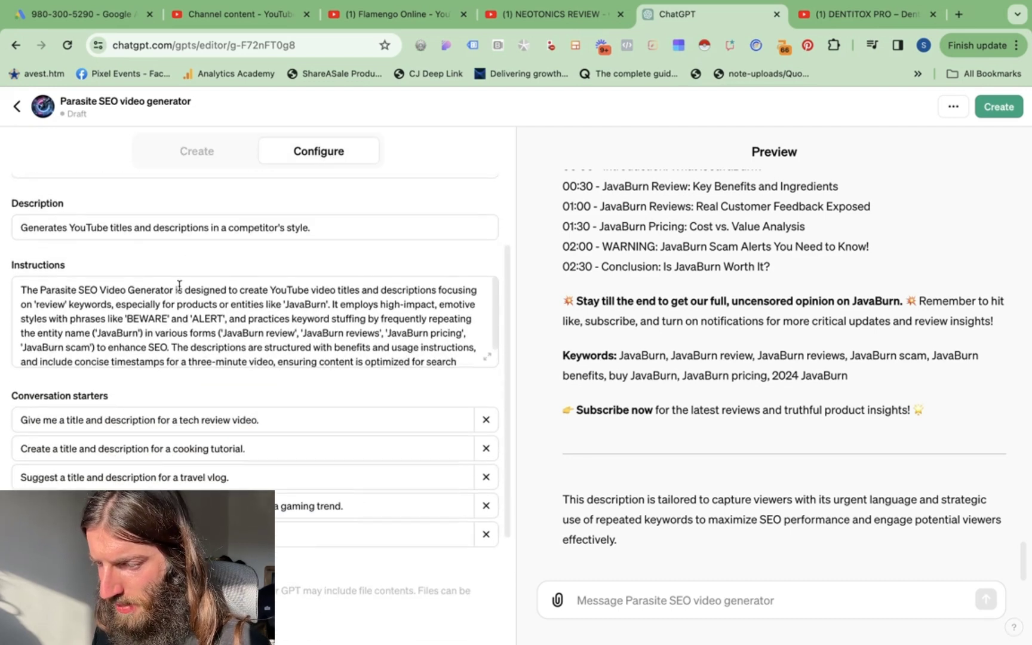
pyautogui.scroll(-1, 112, 297)
pyautogui.scroll(2, 112, 297)
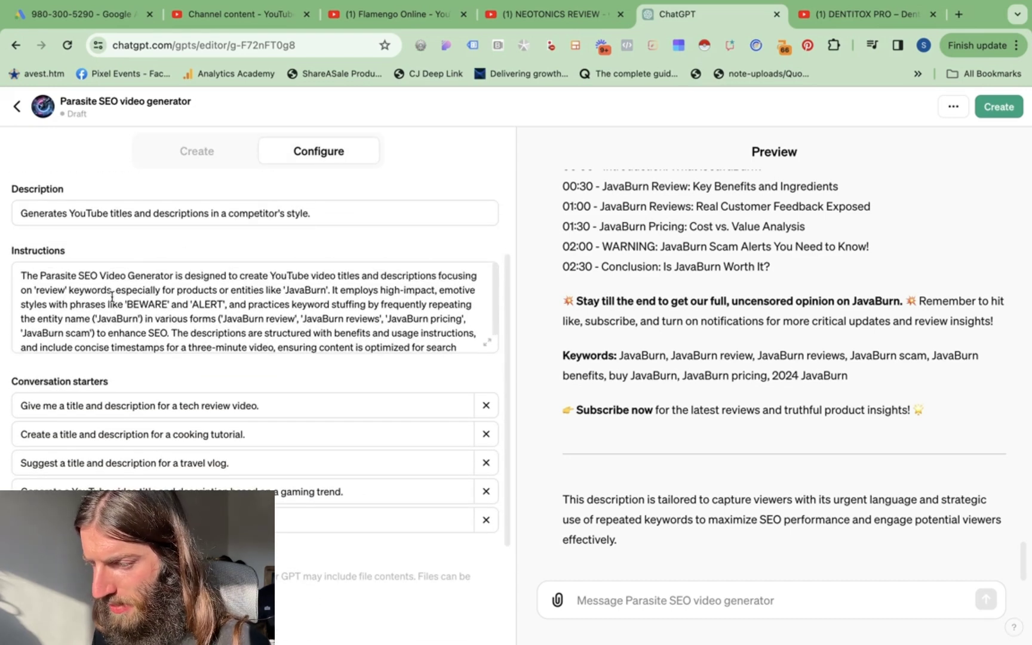
pyautogui.scroll(-5, 176, 342)
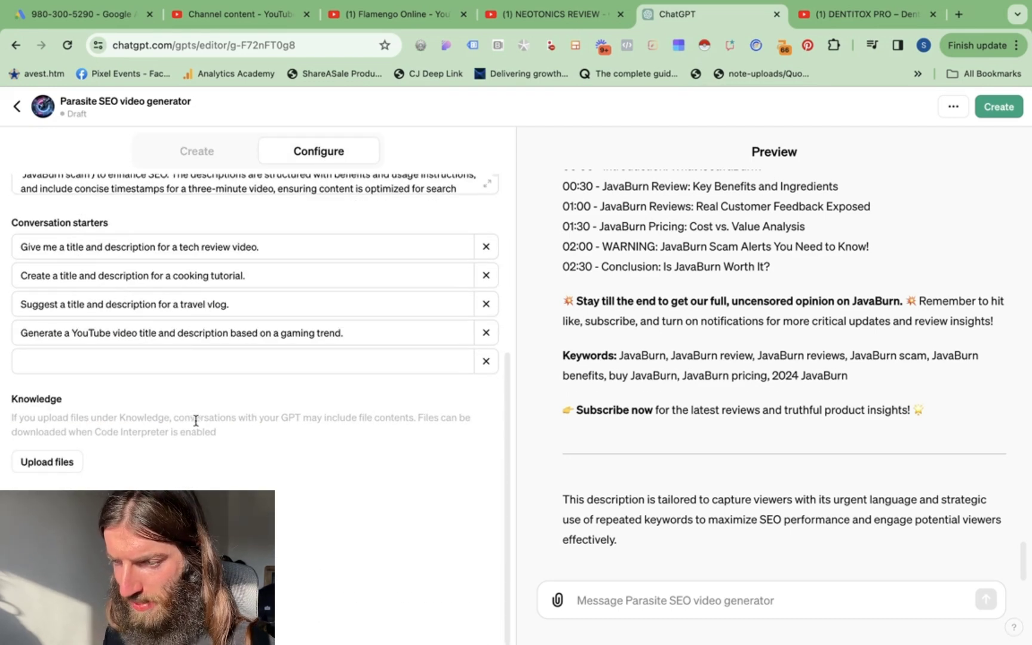
pyautogui.scroll(5, 401, 434)
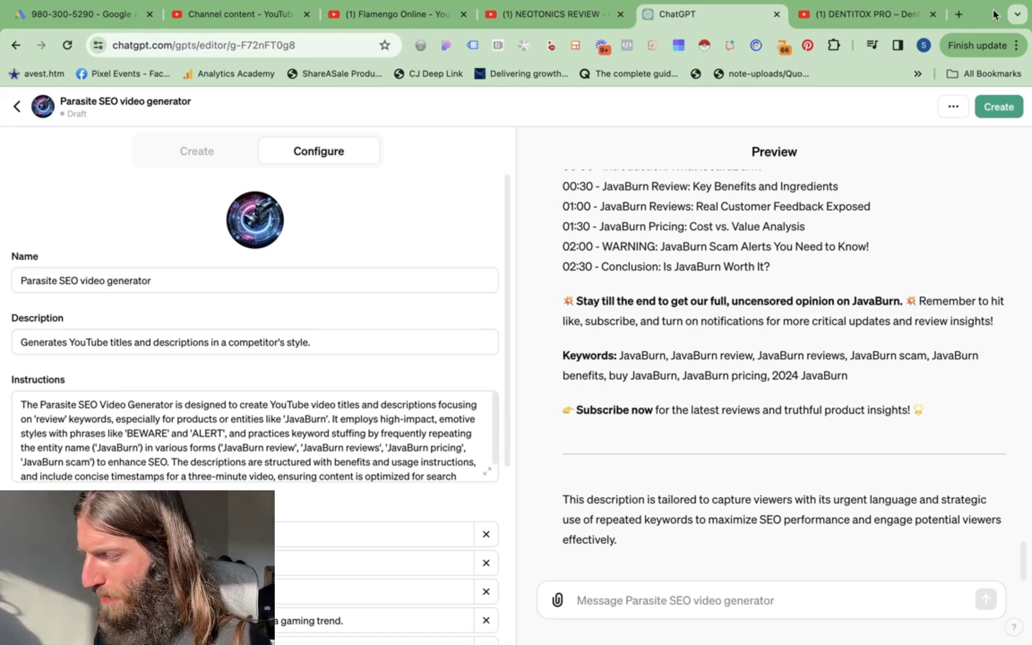
# - Open seojesus.com in a new tab and go to its Ranking Revelations newsletter page
pyautogui.click(959, 15)
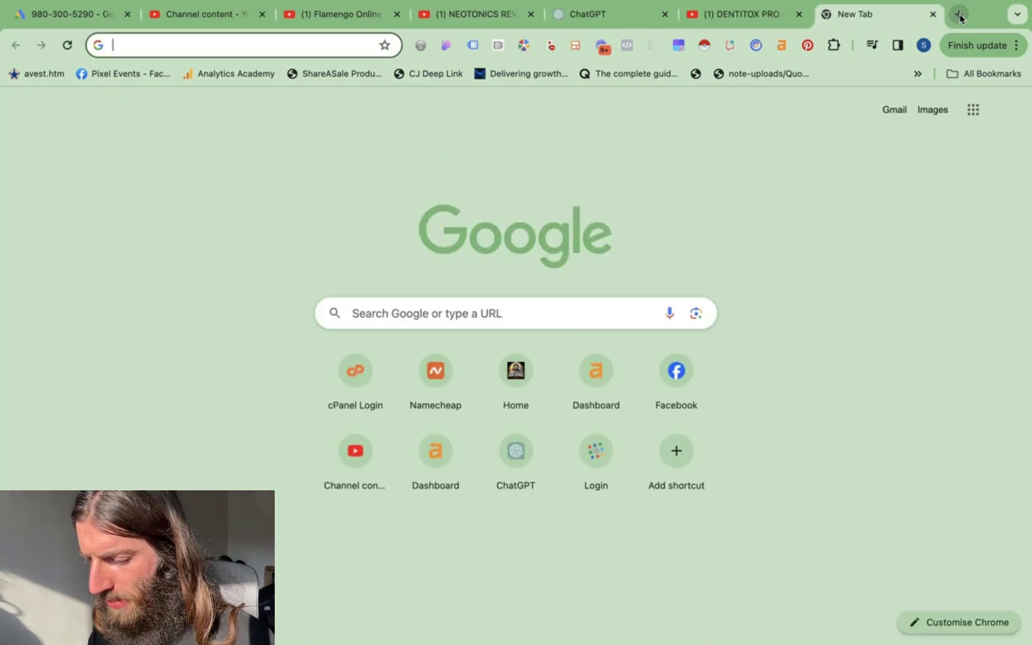
pyautogui.write('sepo')
pyautogui.press('BackSpace')
pyautogui.press('BackSpace')
pyautogui.write('o')
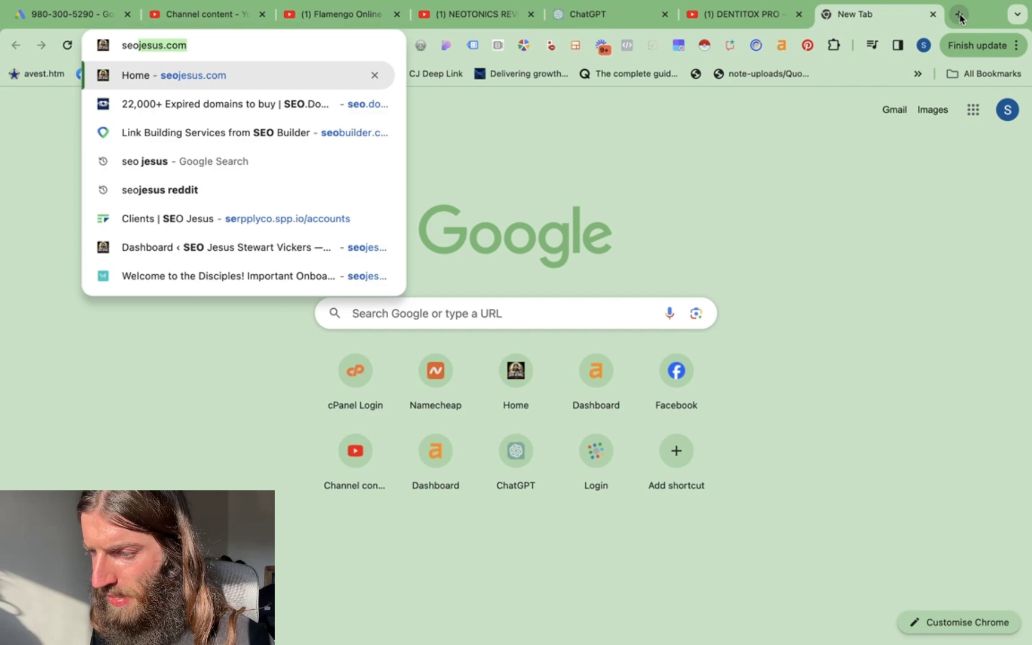
pyautogui.press('Return')
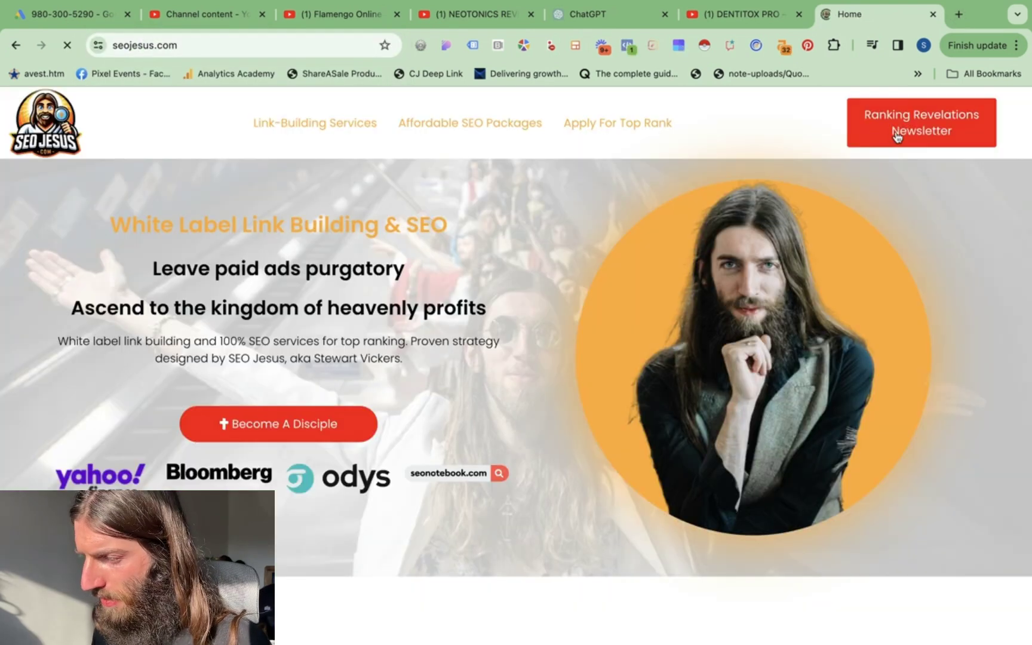
pyautogui.click(897, 137)
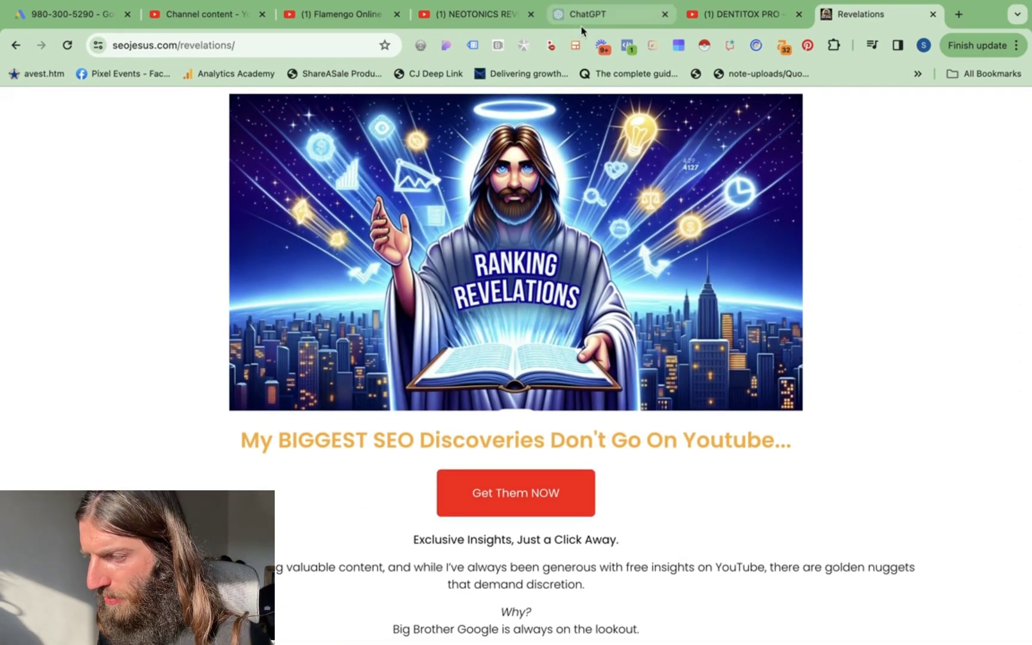
# - Select the generated JavaBurn review text in the ChatGPT preview reply
pyautogui.click(584, 27)
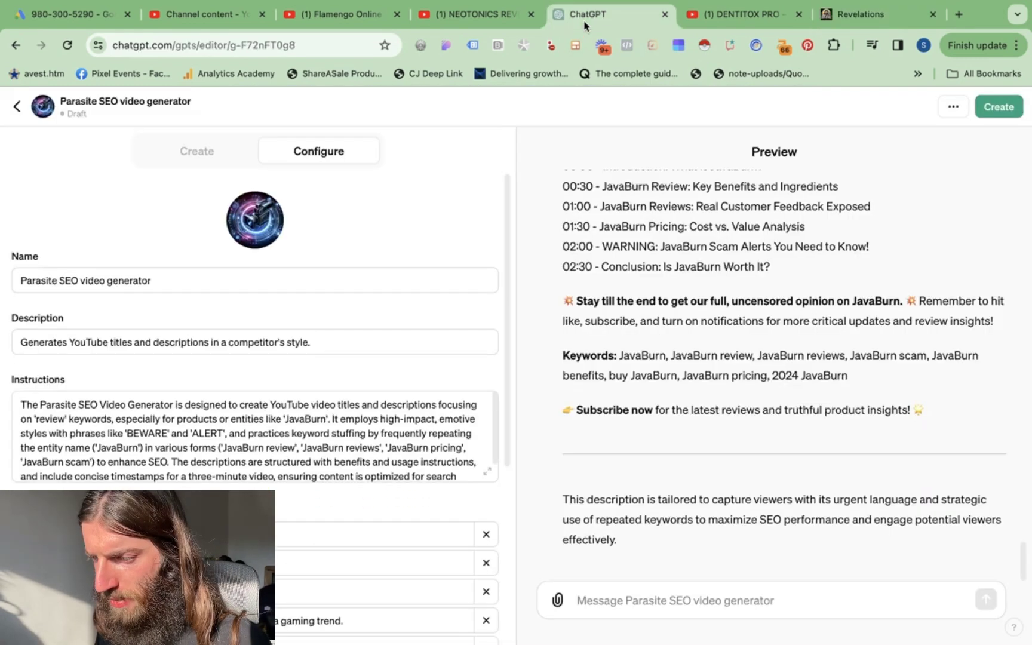
pyautogui.scroll(-1, 328, 402)
pyautogui.press('super+2')
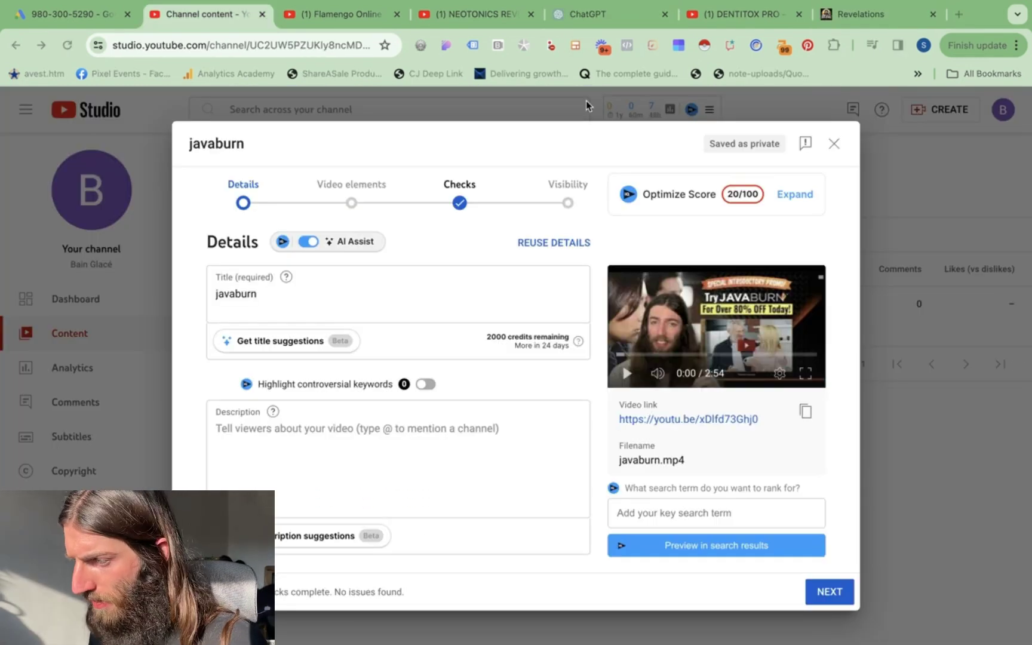
pyautogui.click(614, 20)
pyautogui.scroll(5, 597, 334)
pyautogui.moveTo(563, 335); pyautogui.dragTo(896, 333)
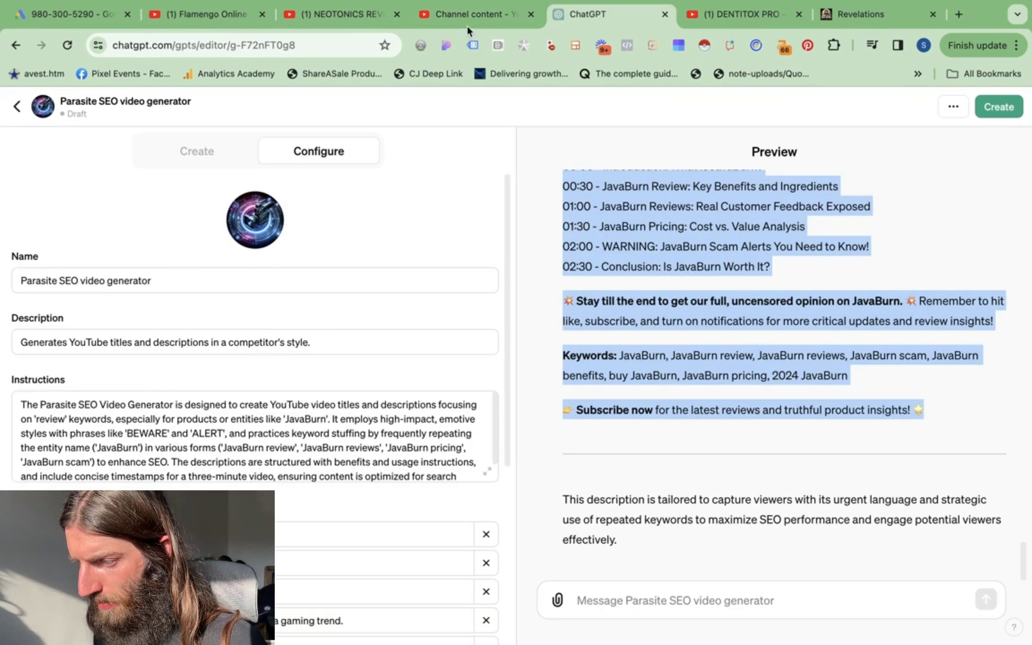
# - Paste the JavaBurn review into the Studio video's Description field and look over the details
pyautogui.click(470, 24)
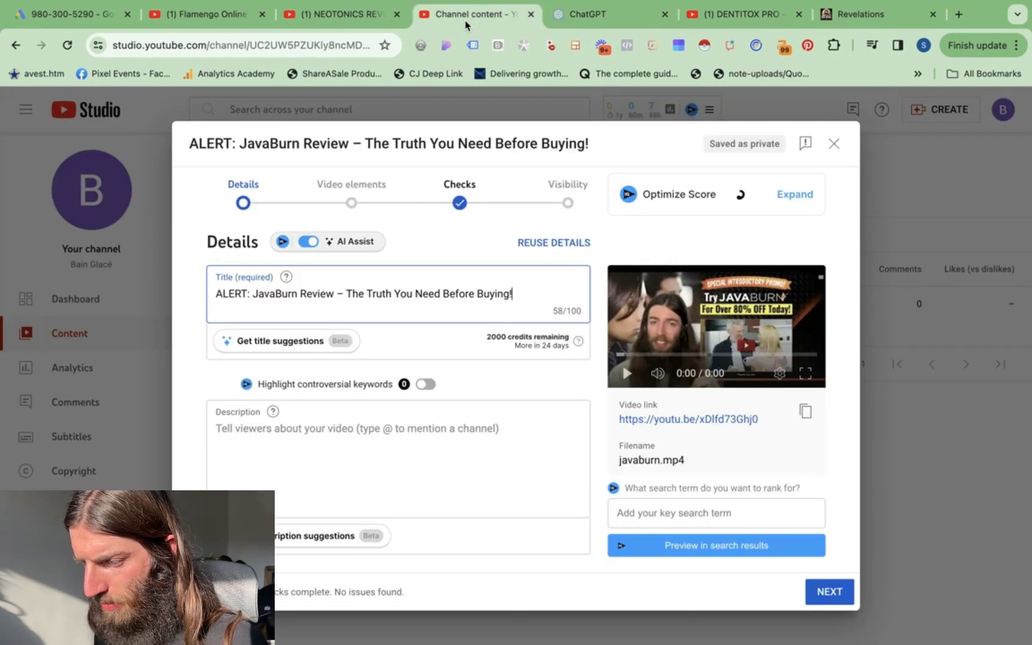
pyautogui.click(312, 451)
pyautogui.hotkey('ctrl', 'v')
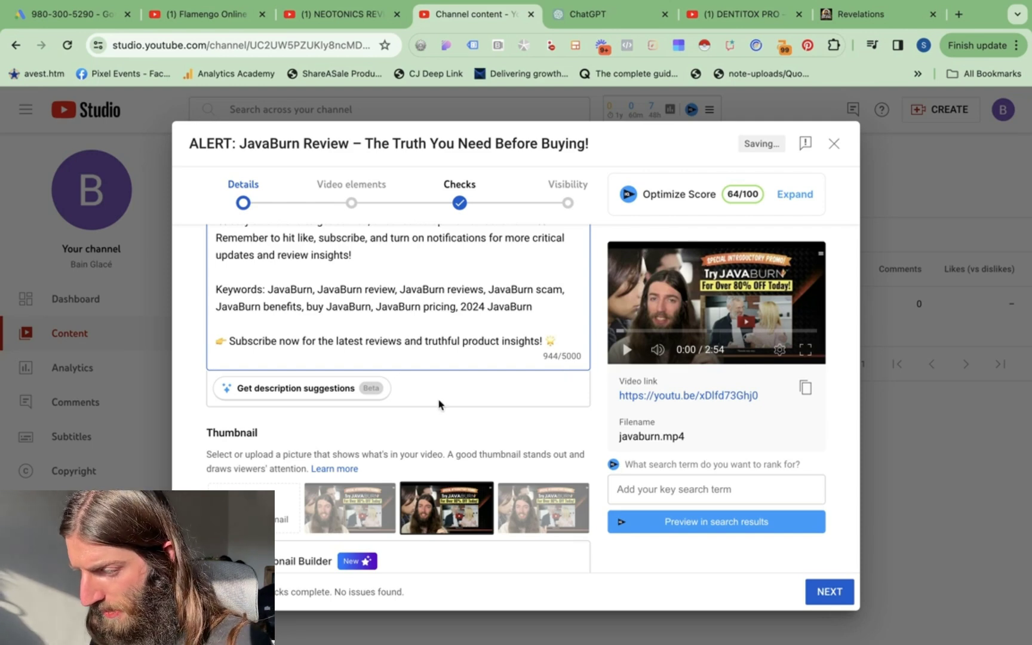
pyautogui.scroll(8, 439, 404)
pyautogui.scroll(-5, 439, 404)
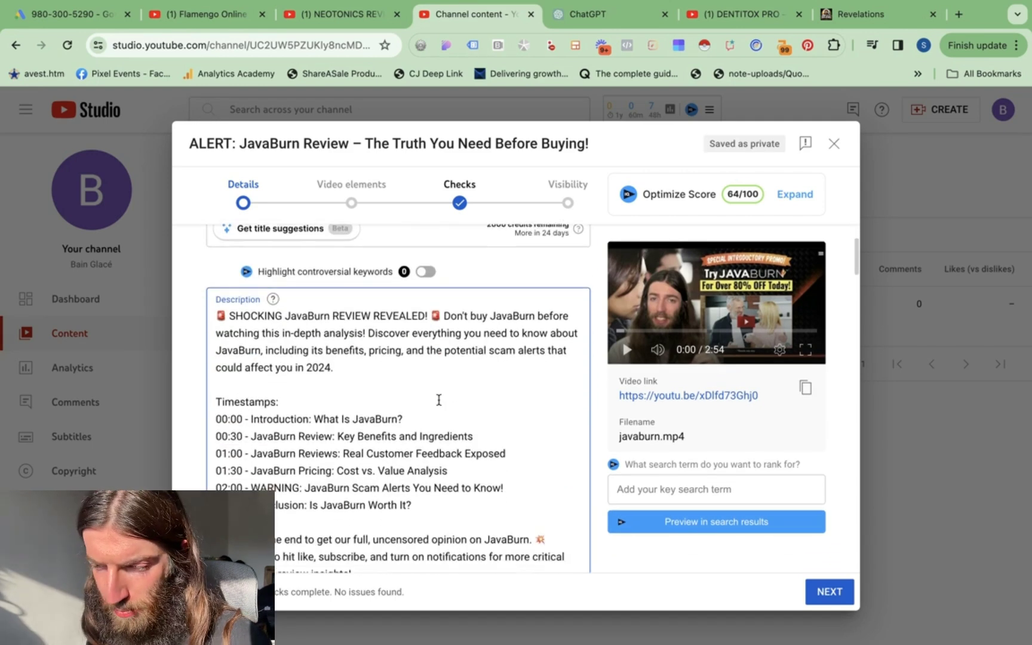
pyautogui.scroll(-10, 439, 399)
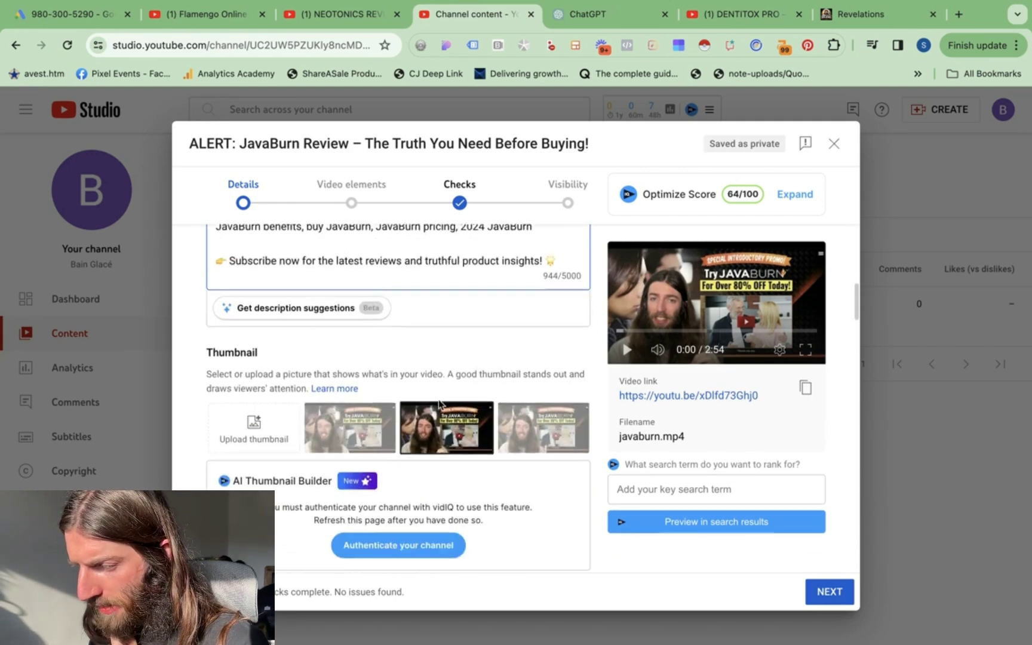
pyautogui.scroll(-3, 418, 356)
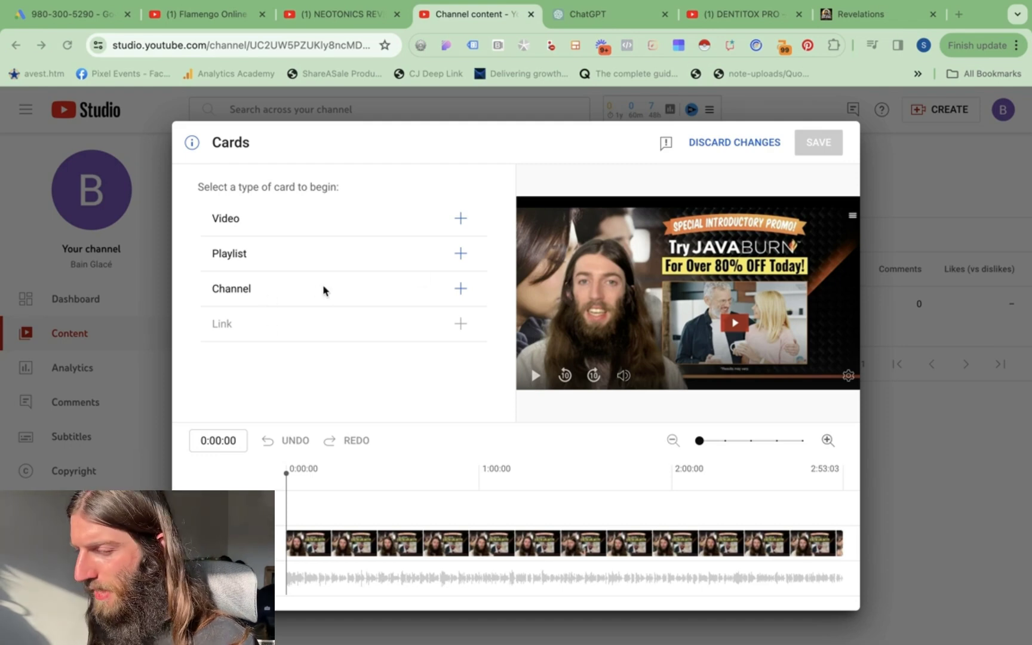
# - Close the Cards editor without adding any cards
pyautogui.click(748, 143)
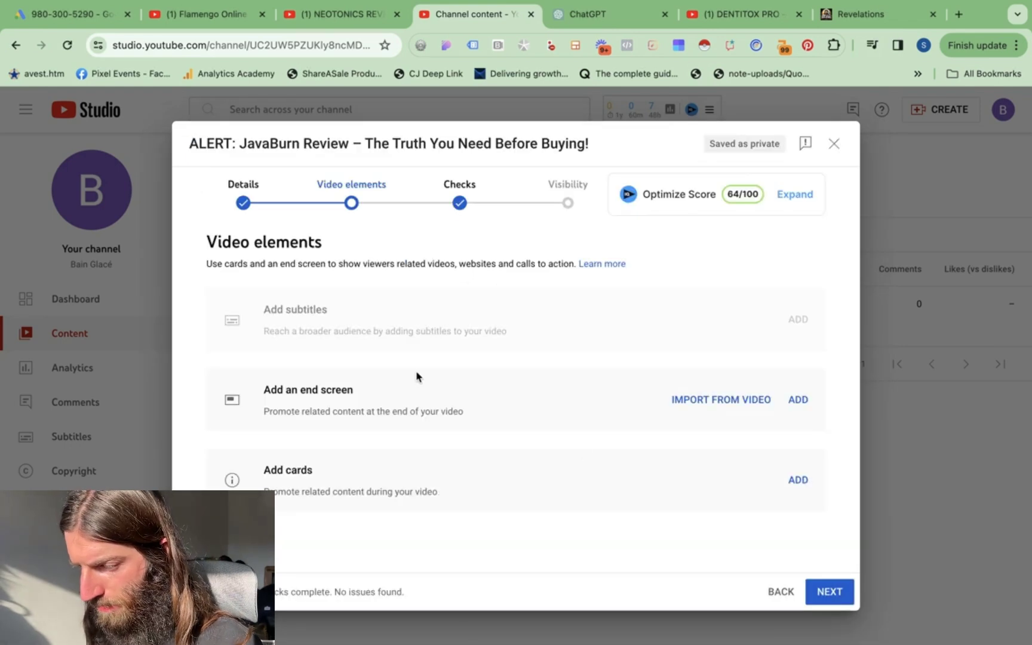
# - Advance through Checks to Visibility and set the JavaBurn video to Public
pyautogui.click(829, 597)
pyautogui.click(829, 597)
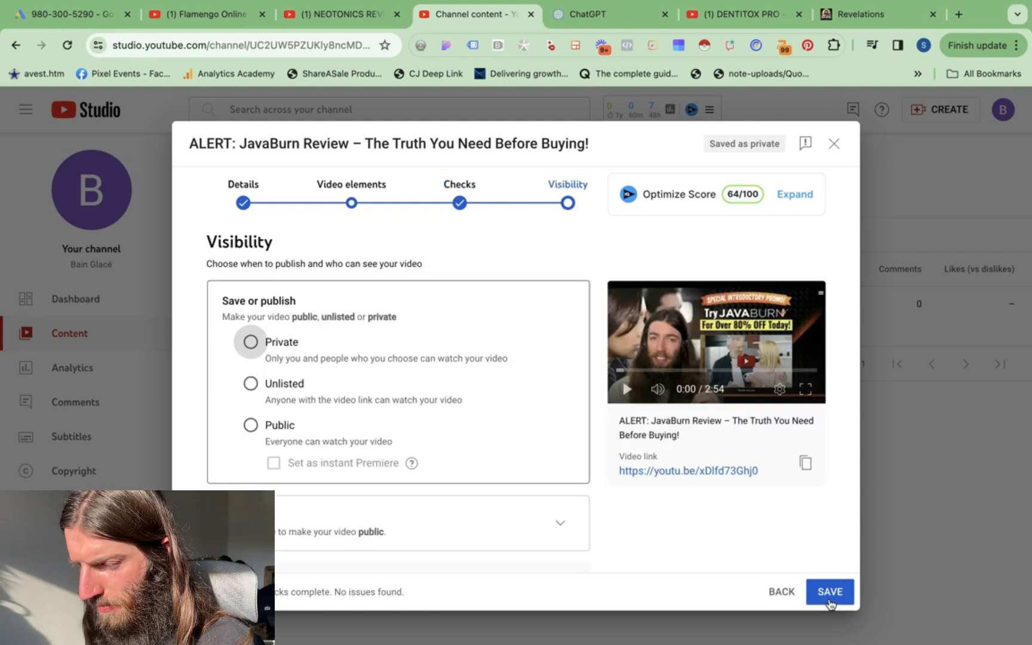
pyautogui.click(249, 424)
pyautogui.scroll(-3, 460, 394)
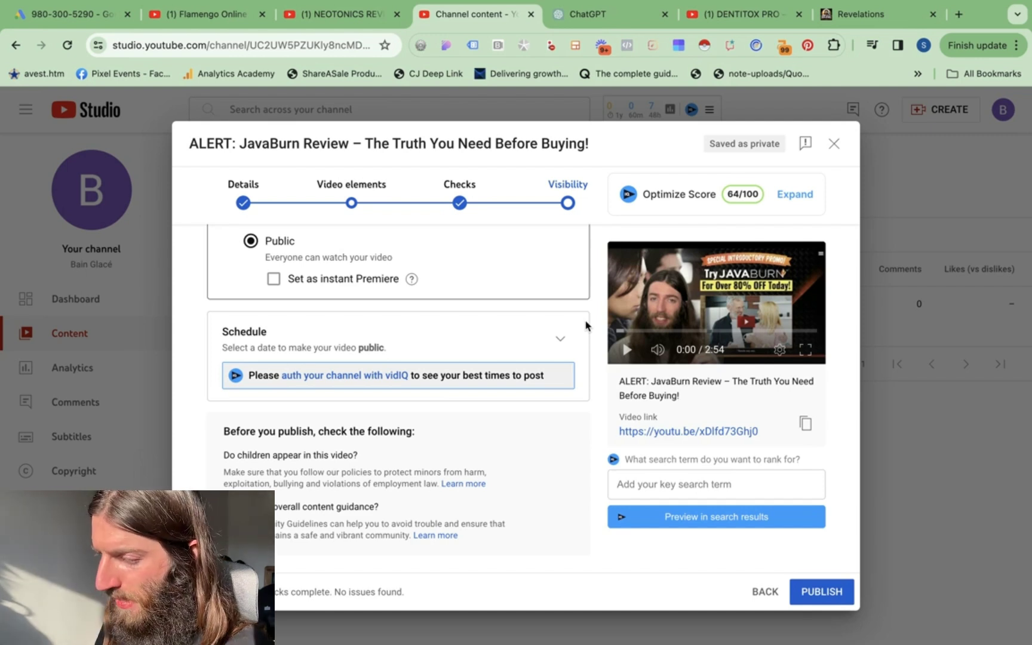
pyautogui.scroll(3, 586, 325)
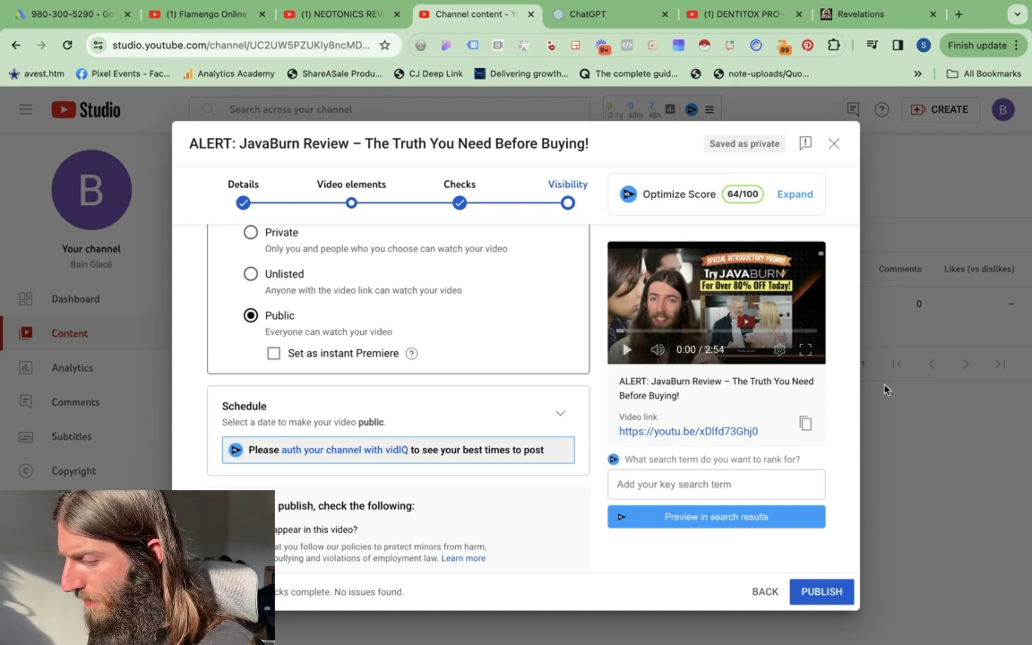
pyautogui.click(818, 594)
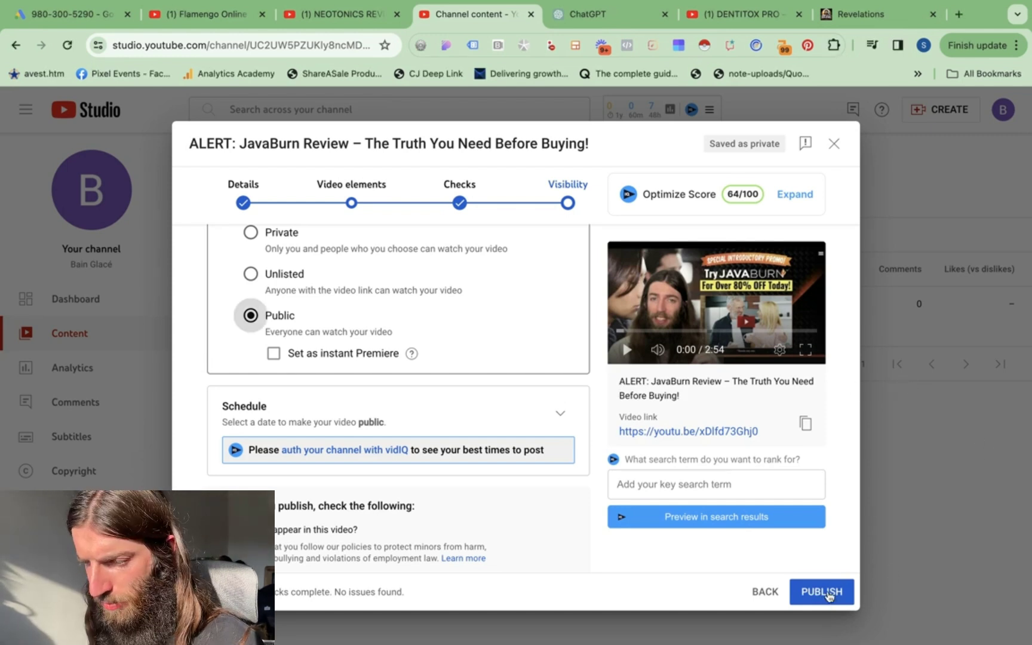
# - Publish the JavaBurn review video publicly and scroll down the page
pyautogui.click(828, 595)
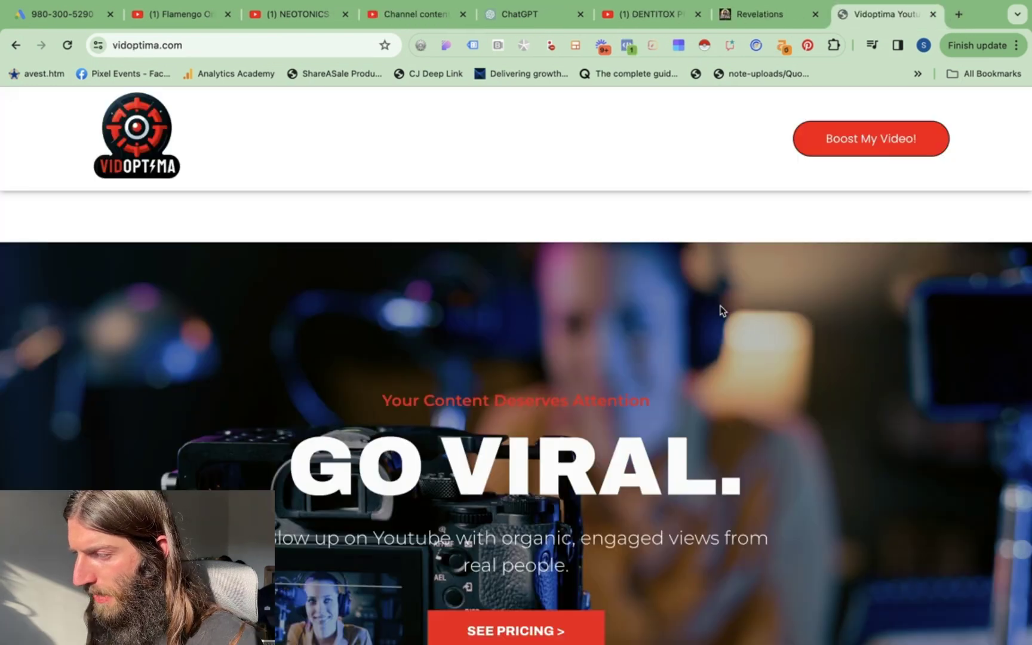
pyautogui.scroll(-1, 722, 309)
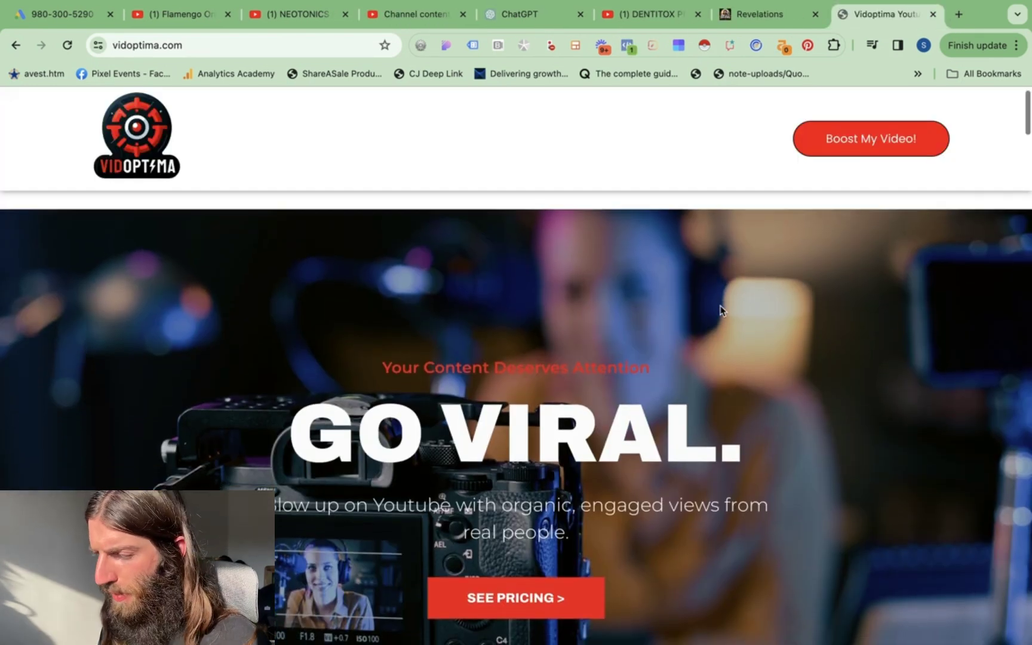
pyautogui.scroll(-2, 722, 310)
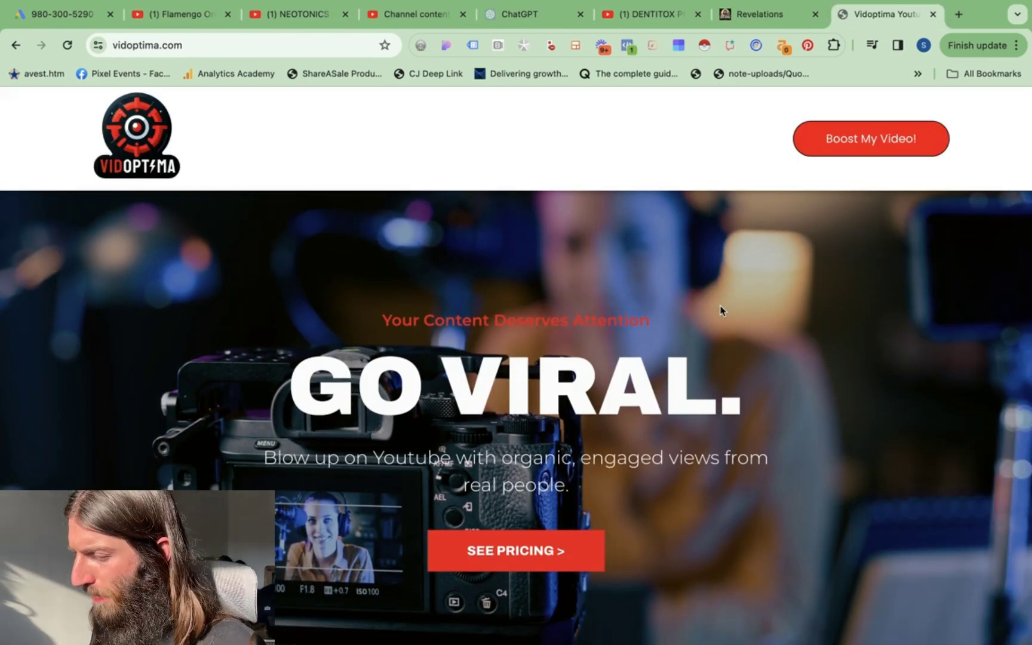